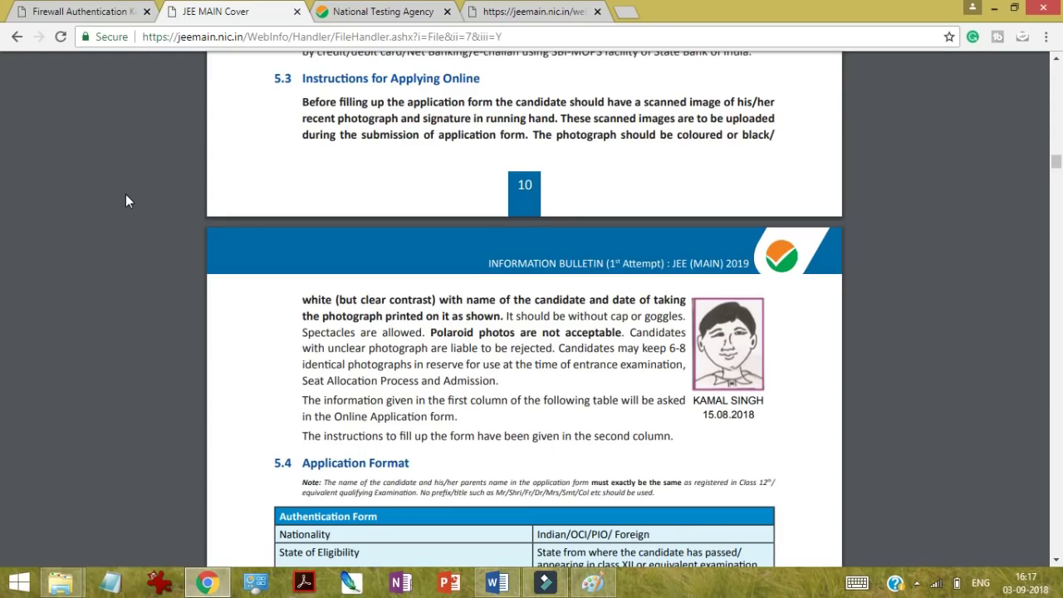
Step: From the jeemain.nic.in home tab, open Fill Application Form and begin a new candidate registration
{"action": "left_click", "coordinate": [576, 10]}
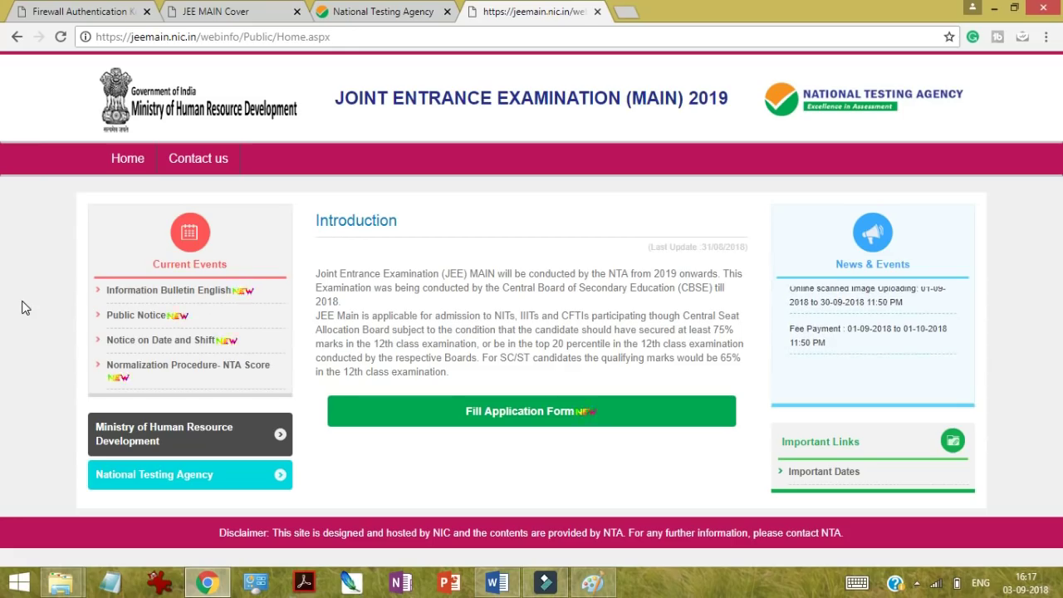
{"action": "left_click", "coordinate": [495, 409]}
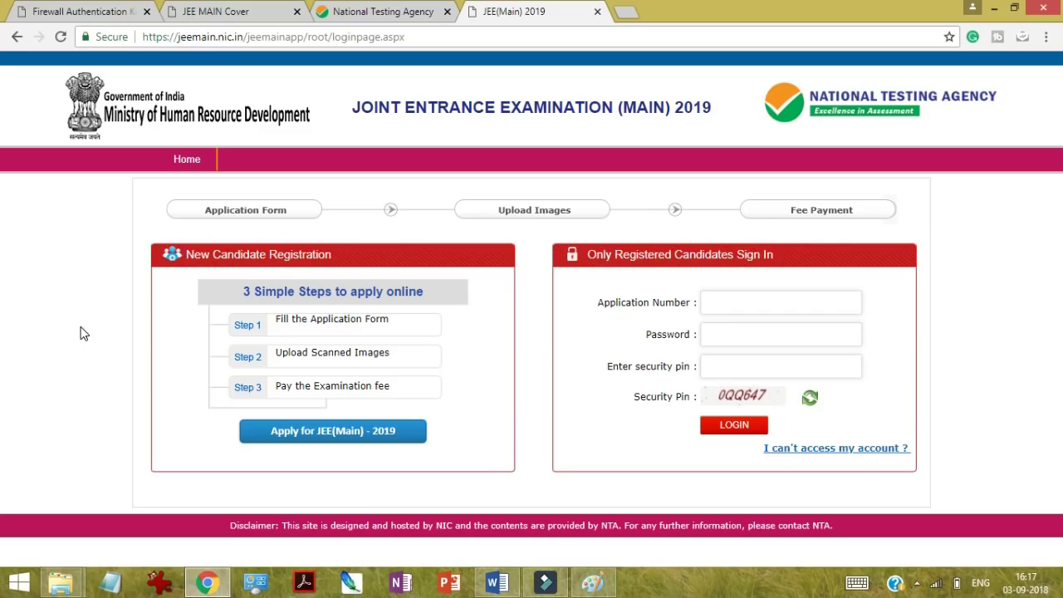
{"action": "left_click", "coordinate": [254, 440]}
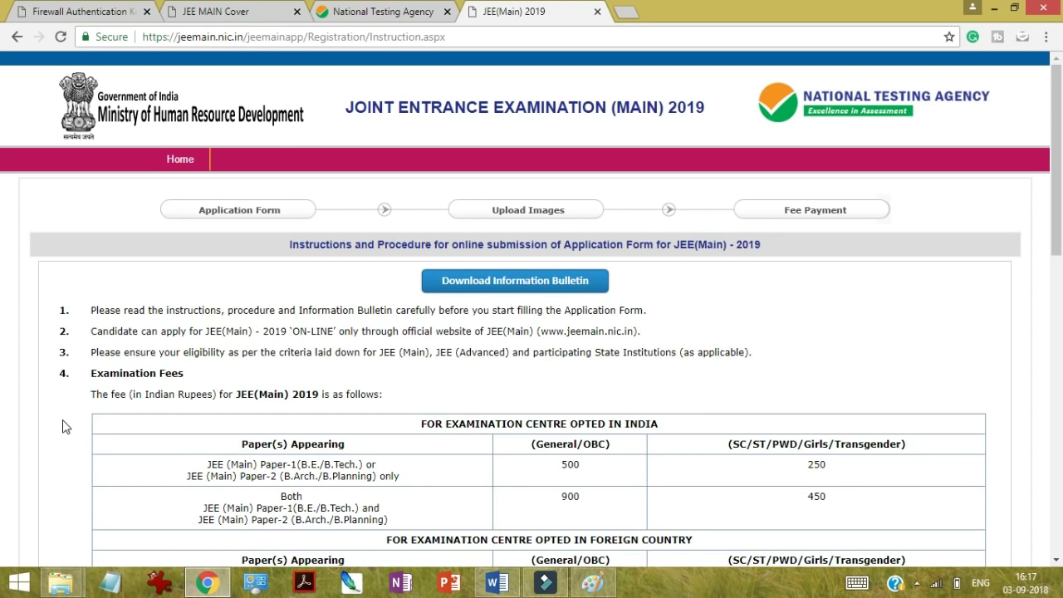
Step: Acknowledge the bulletin and instructions via the declaration checkbox and proceed to apply online
{"action": "scroll", "coordinate": [63, 426], "scroll_direction": "down", "scroll_amount": 1}
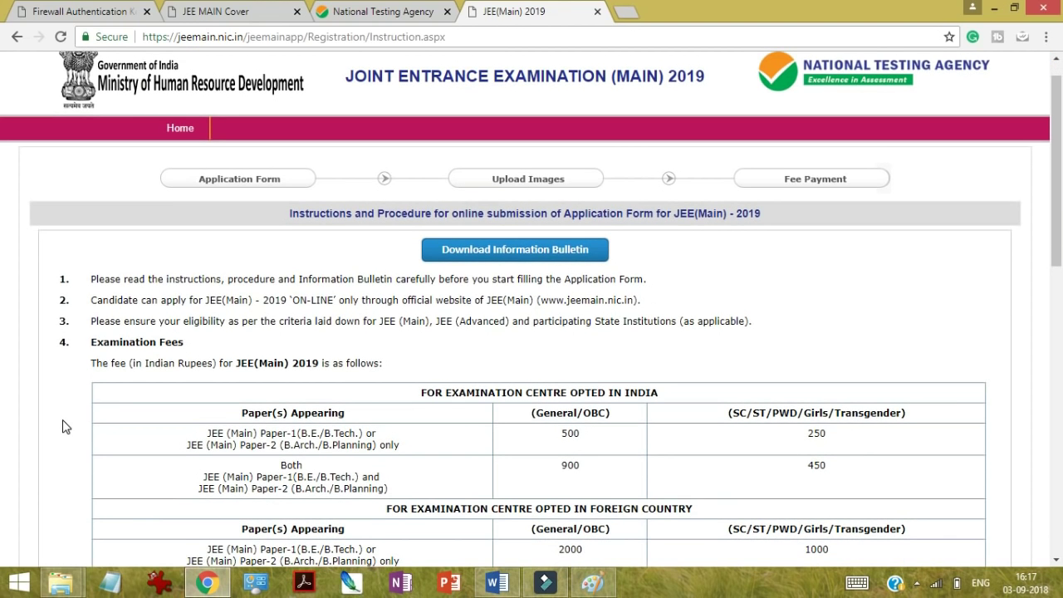
{"action": "scroll", "coordinate": [65, 426], "scroll_direction": "down", "scroll_amount": 5}
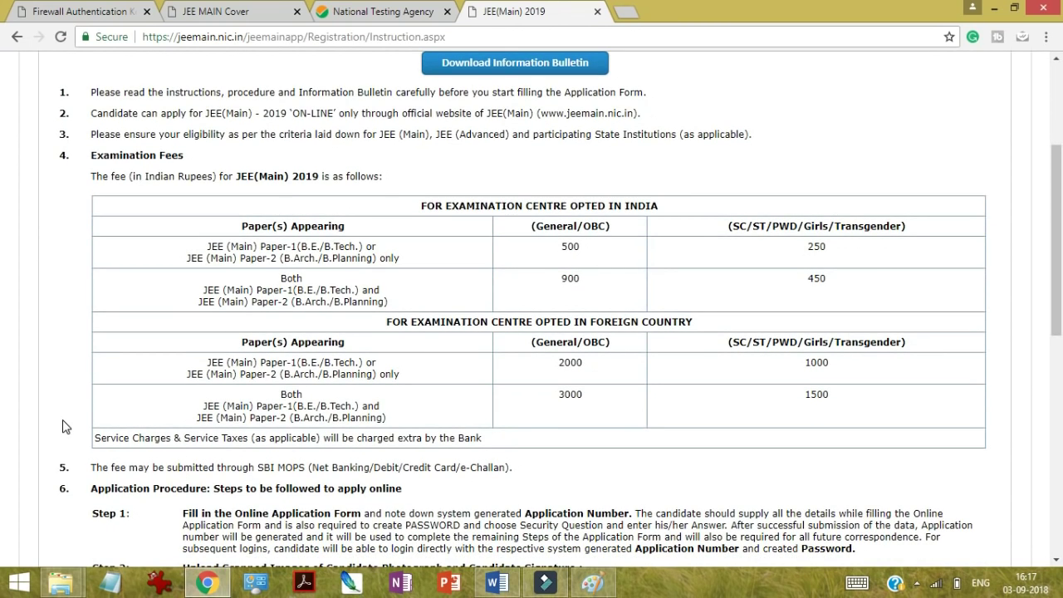
{"action": "scroll", "coordinate": [65, 427], "scroll_direction": "down", "scroll_amount": 15}
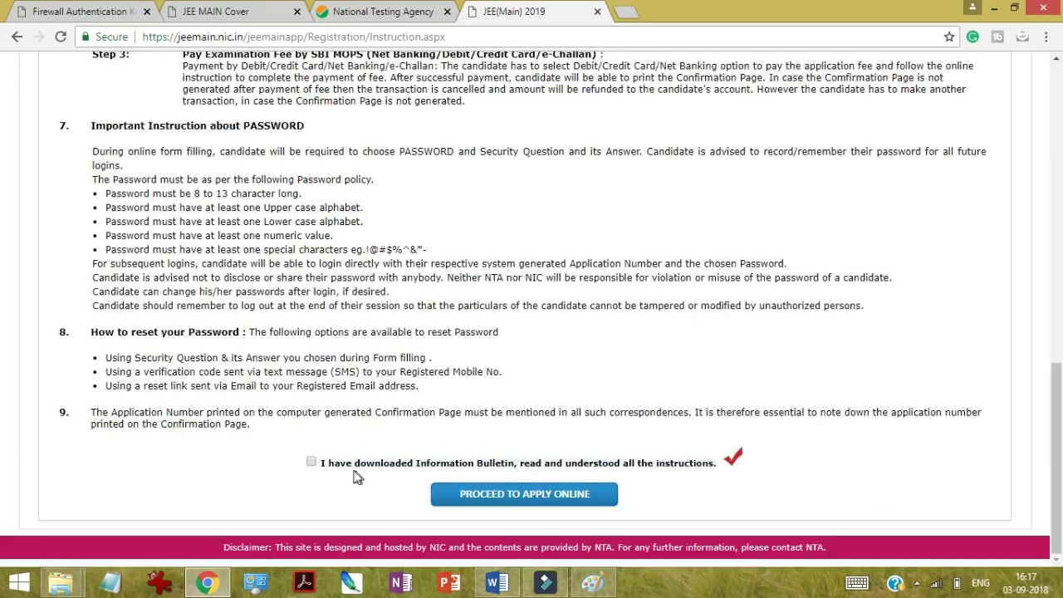
{"action": "left_click", "coordinate": [312, 463]}
{"action": "left_click", "coordinate": [460, 501]}
{"action": "left_click", "coordinate": [490, 498]}
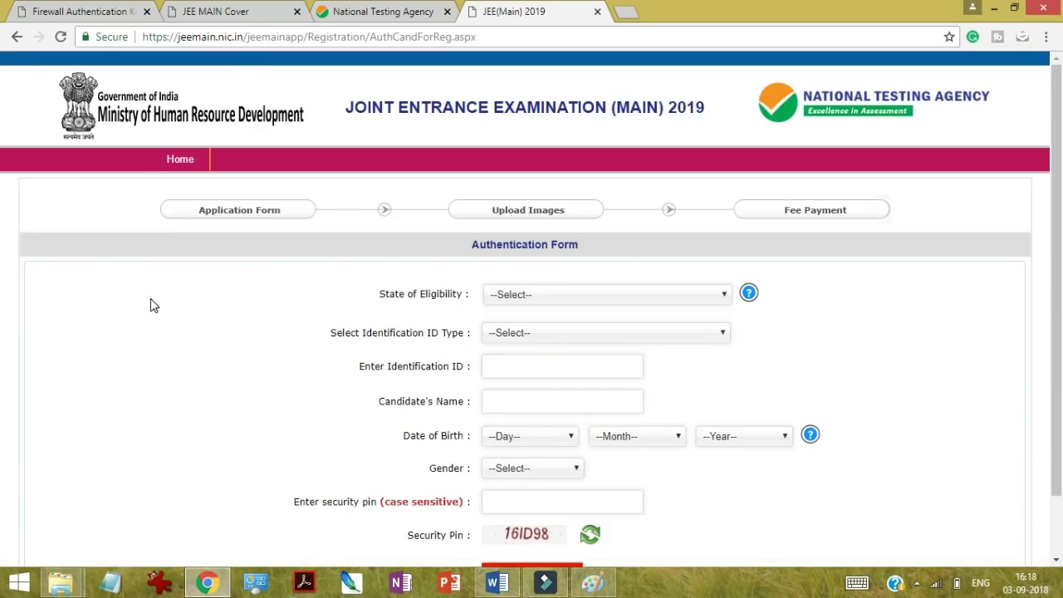
Step: Look over the State of Eligibility list without choosing, then bring up its help note
{"action": "scroll", "coordinate": [151, 304], "scroll_direction": "down", "scroll_amount": 2}
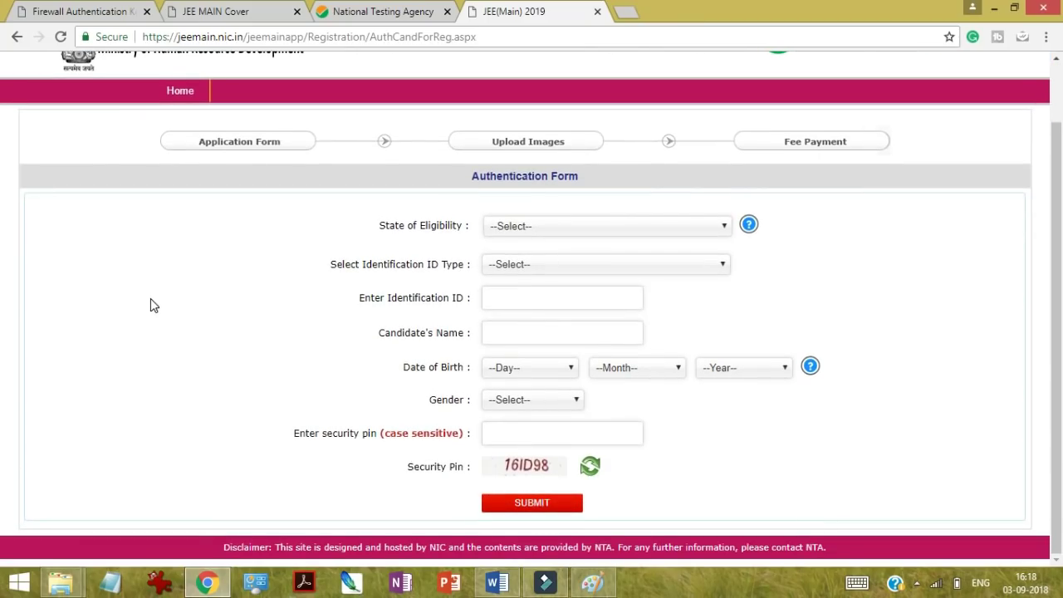
{"action": "scroll", "coordinate": [151, 304], "scroll_direction": "up", "scroll_amount": 1}
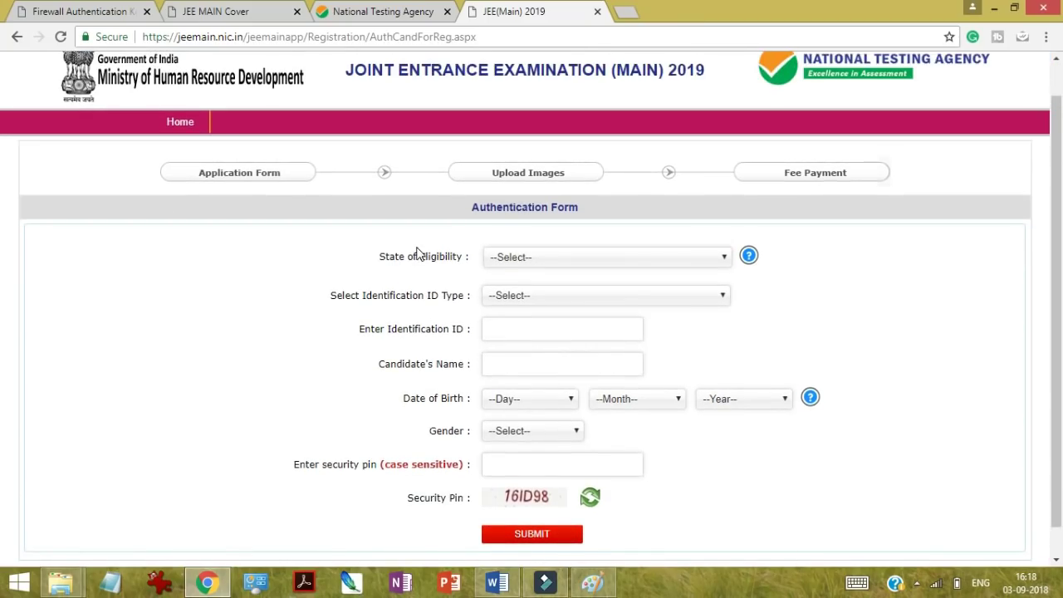
{"action": "left_click", "coordinate": [548, 262]}
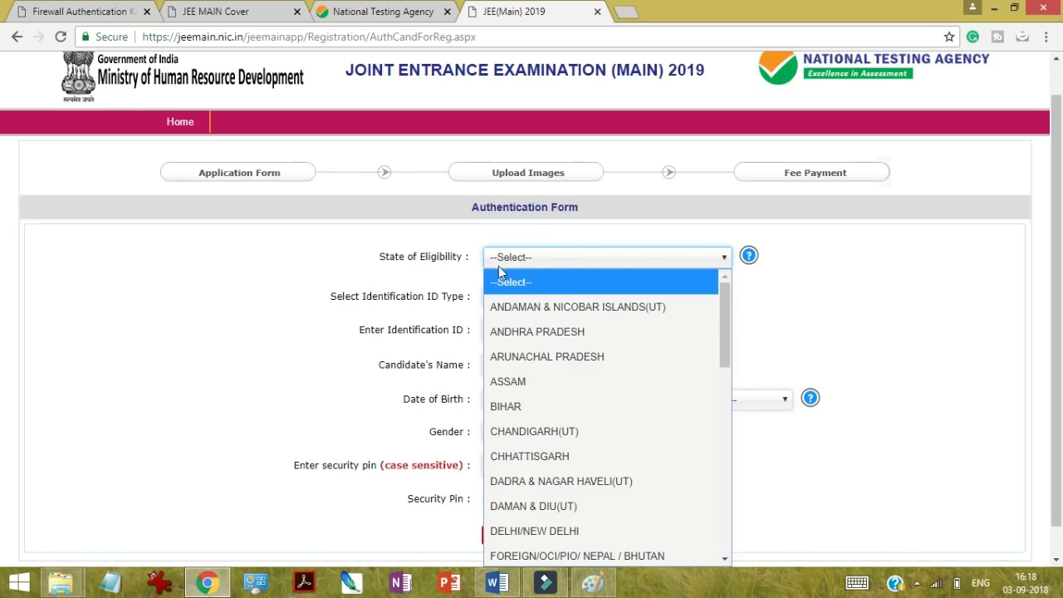
{"action": "left_click", "coordinate": [741, 302]}
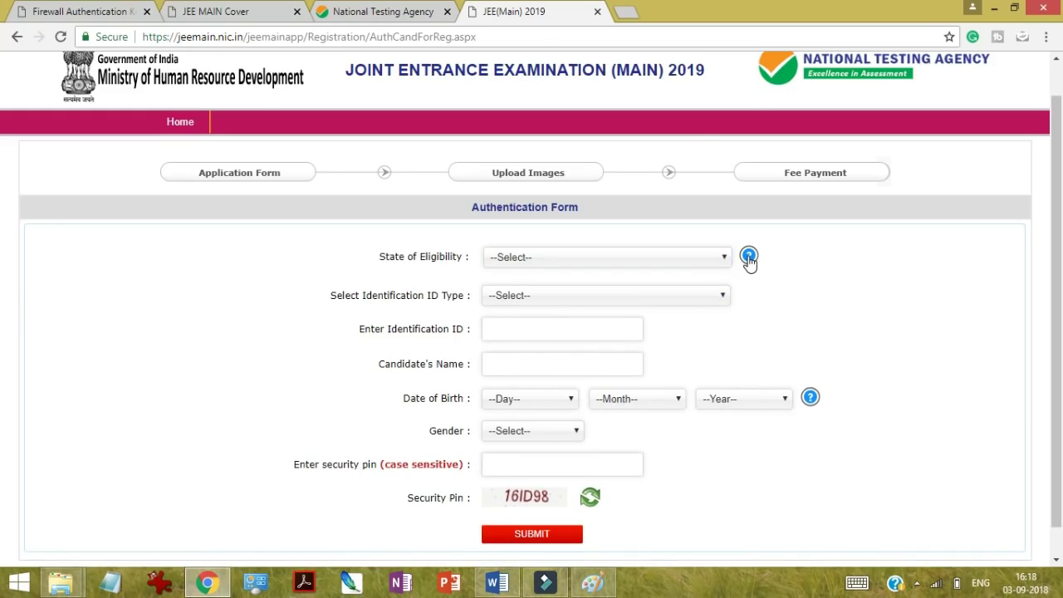
{"action": "left_click", "coordinate": [748, 257]}
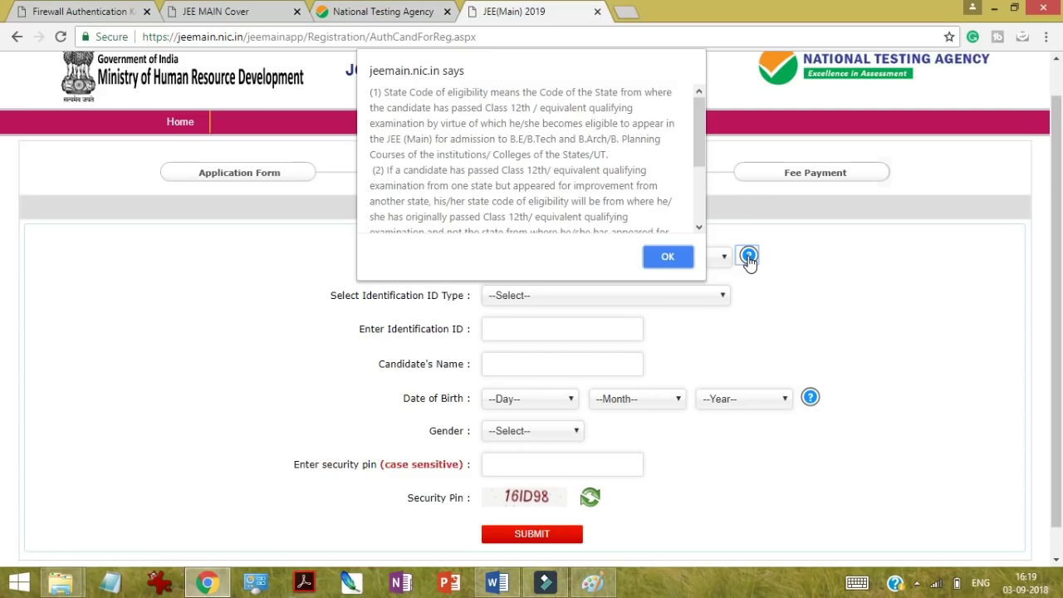
Step: Read through the State Code of eligibility help message and dismiss it with OK
{"action": "left_click", "coordinate": [699, 227]}
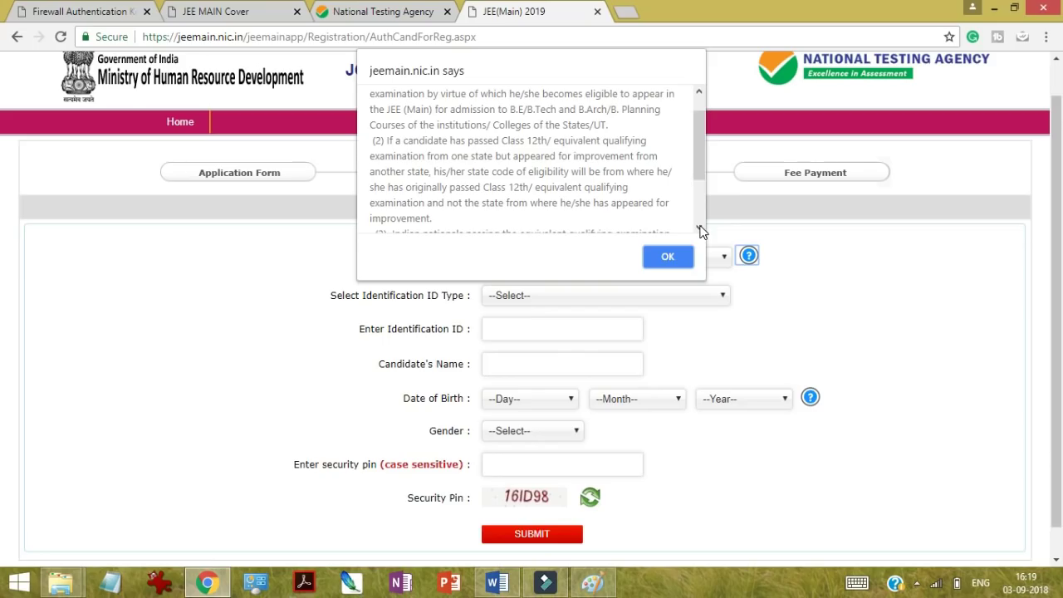
{"action": "left_click", "coordinate": [700, 228]}
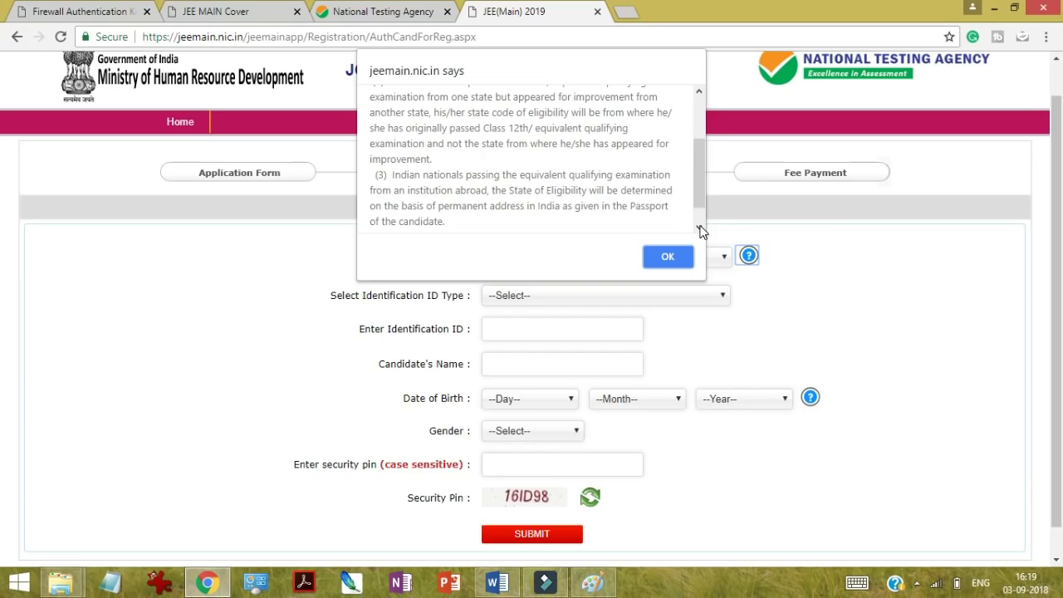
{"action": "left_click", "coordinate": [670, 259]}
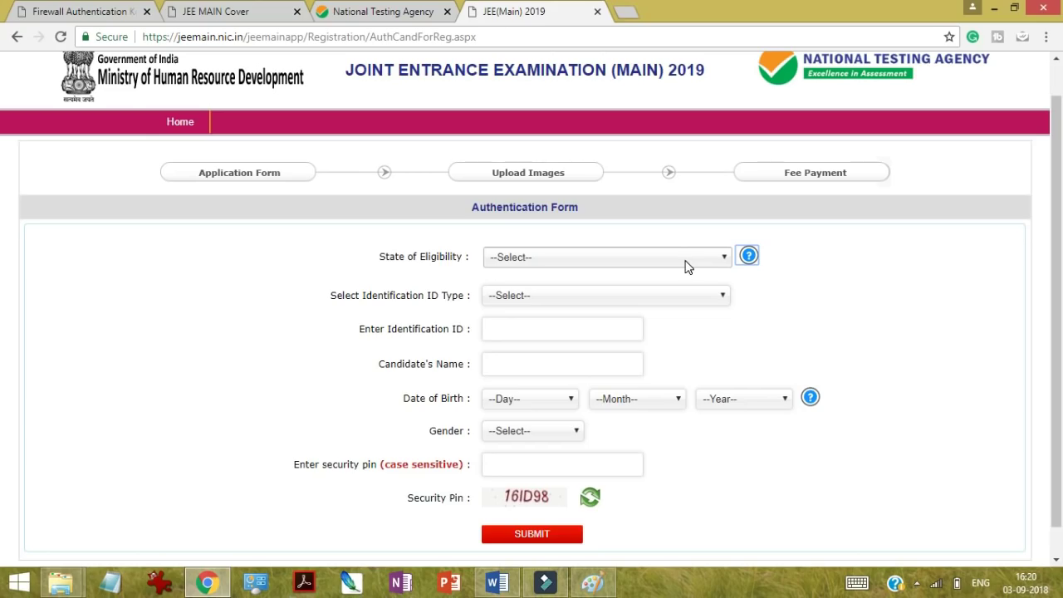
Step: Set State of Eligibility and the Class 12th school state to UTTAR PRADESH
{"action": "left_click", "coordinate": [685, 261]}
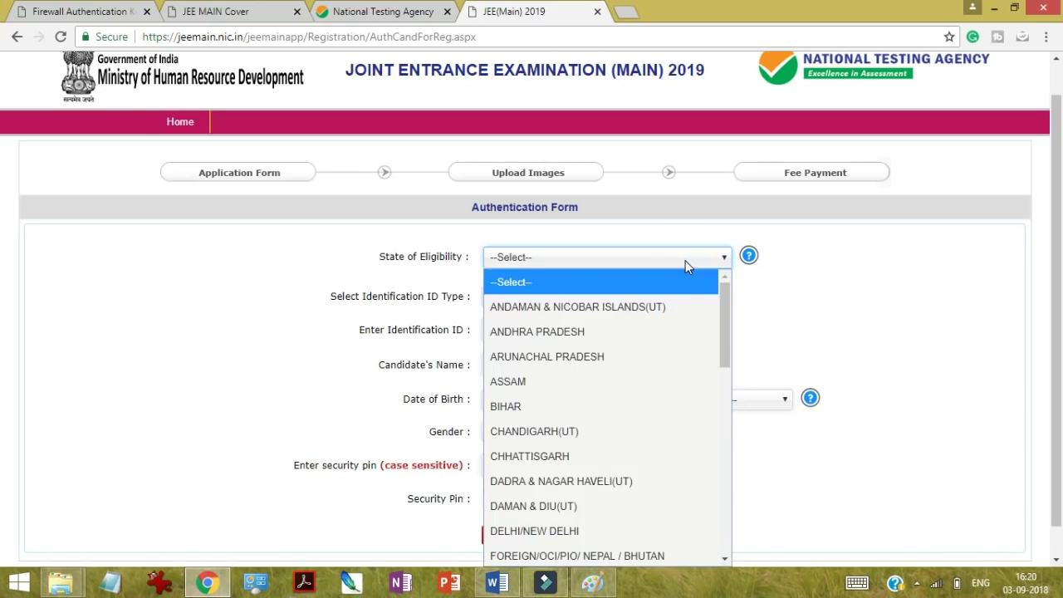
{"action": "key", "text": "u"}
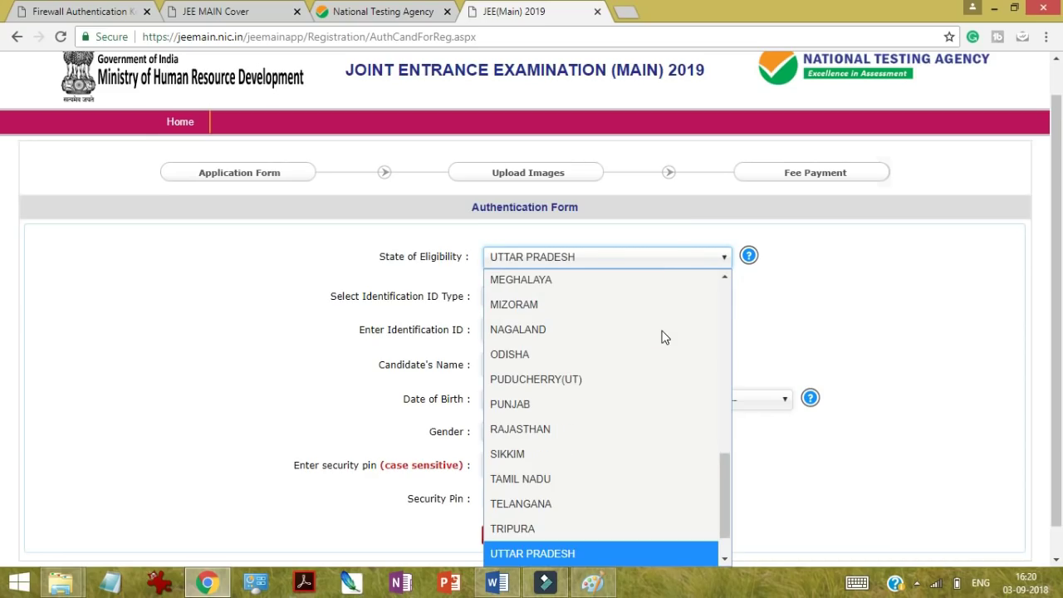
{"action": "left_click", "coordinate": [578, 553]}
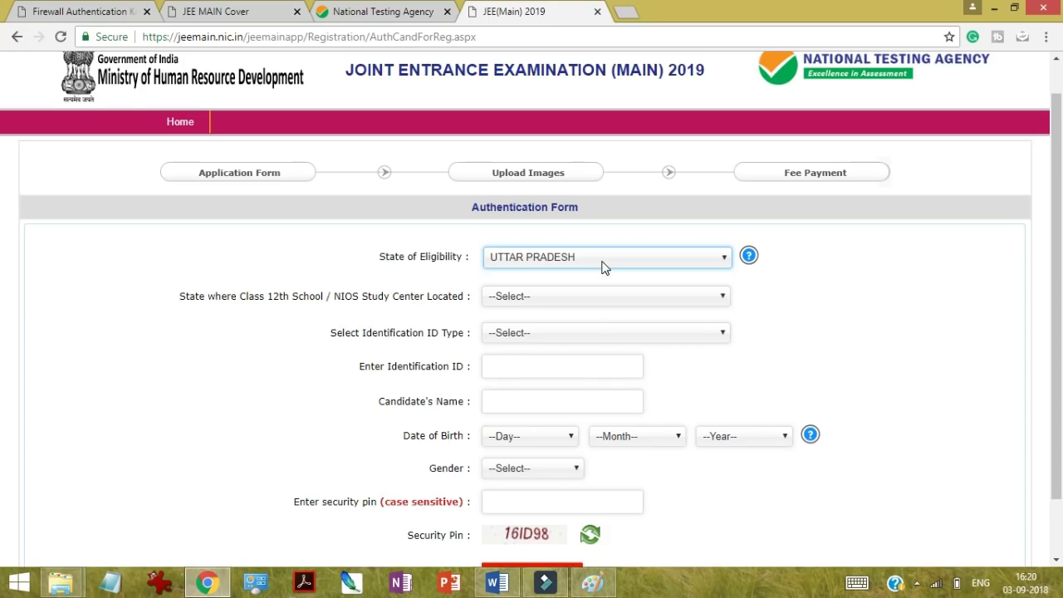
{"action": "left_click", "coordinate": [638, 300]}
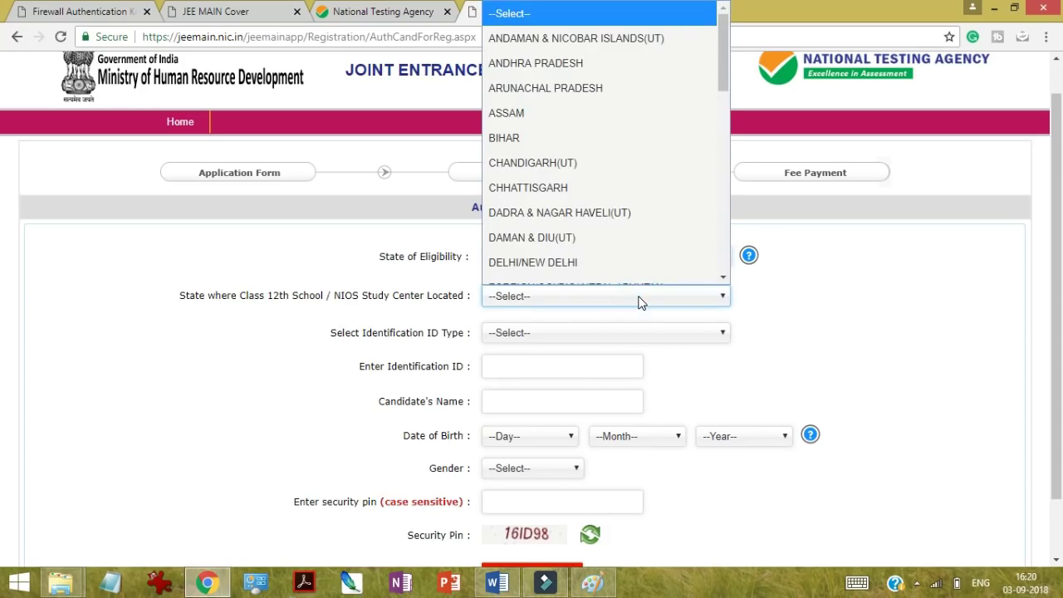
{"action": "key", "text": "u"}
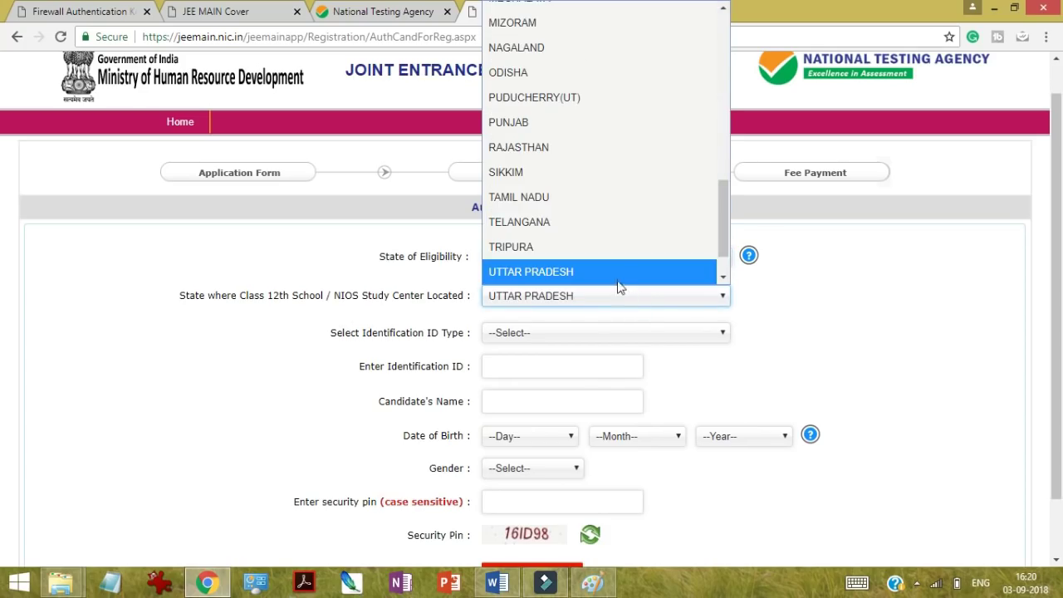
{"action": "left_click", "coordinate": [610, 271]}
Step: Choose Aadhaar Number as the Identification ID Type and focus its number field
{"action": "mouse_move", "coordinate": [557, 330]}
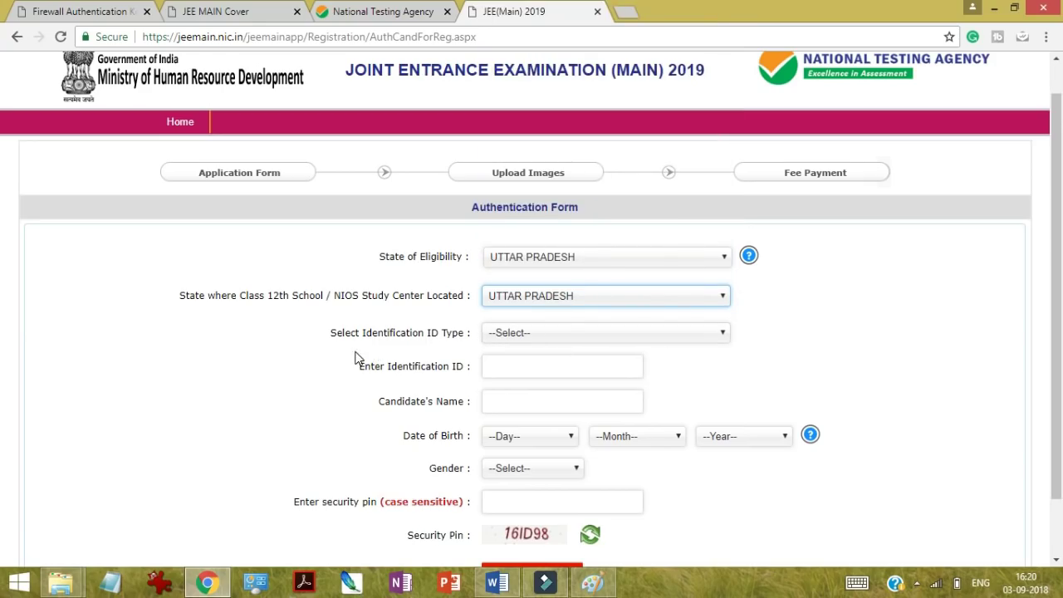
{"action": "left_click", "coordinate": [575, 333]}
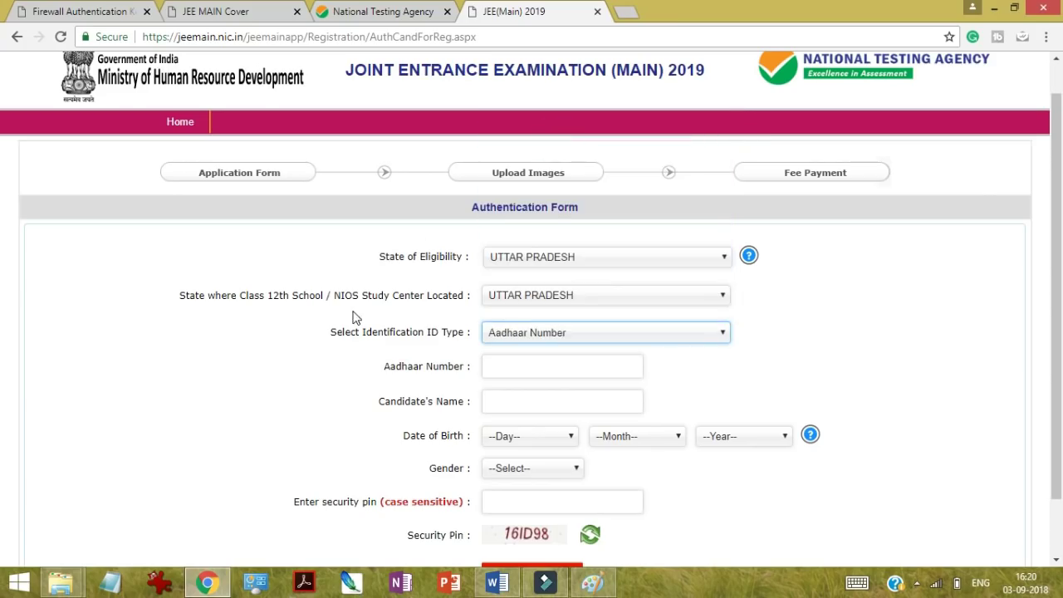
{"action": "left_click", "coordinate": [533, 365]}
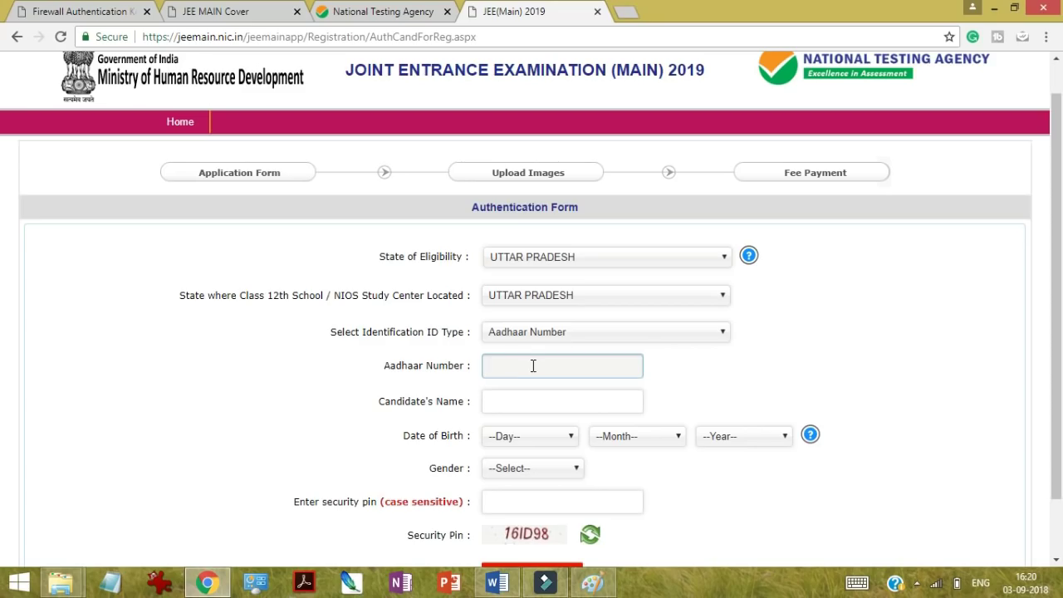
Step: Check the bulletin's candidate-name rules, then return to the authentication form
{"action": "left_click", "coordinate": [536, 407]}
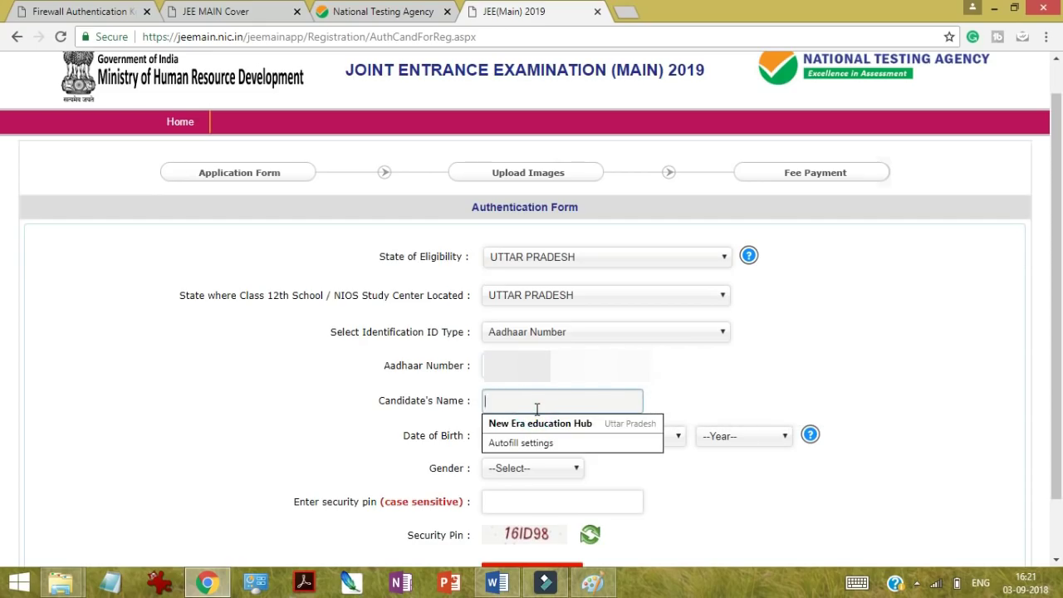
{"action": "left_click", "coordinate": [700, 378]}
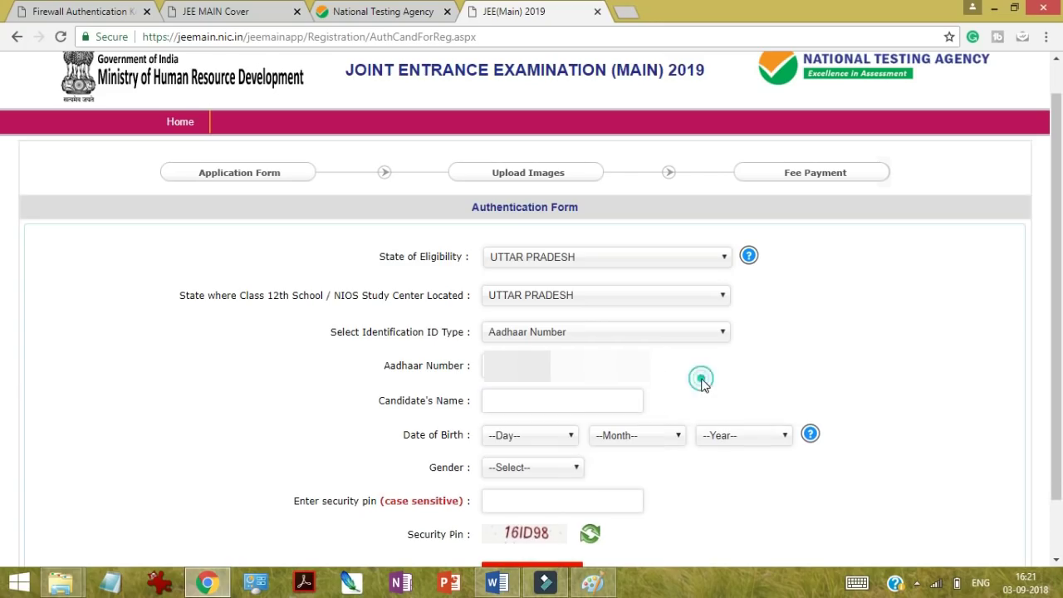
{"action": "left_click", "coordinate": [234, 11]}
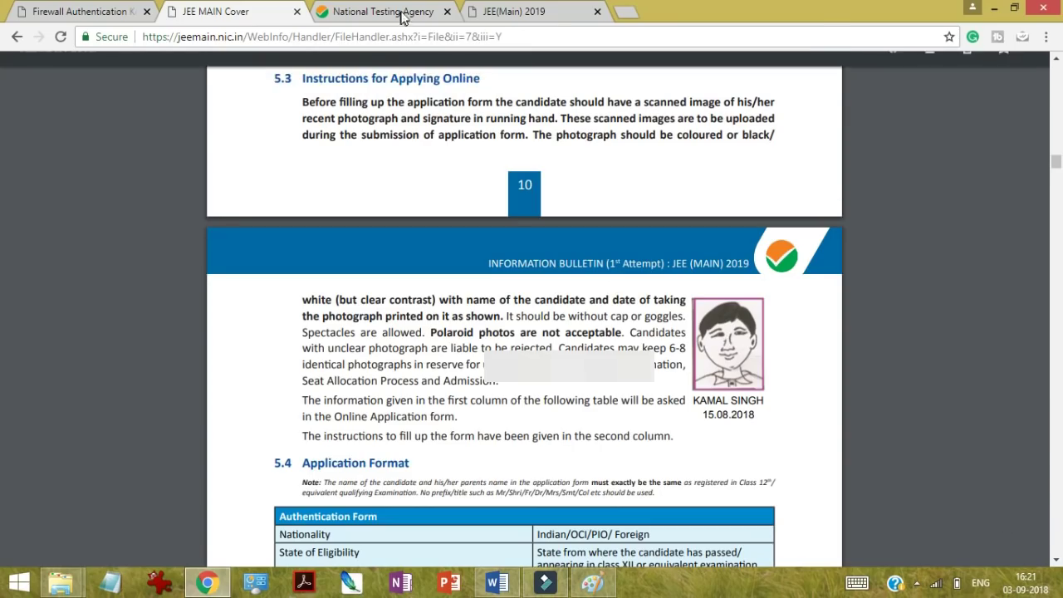
{"action": "left_click", "coordinate": [496, 8]}
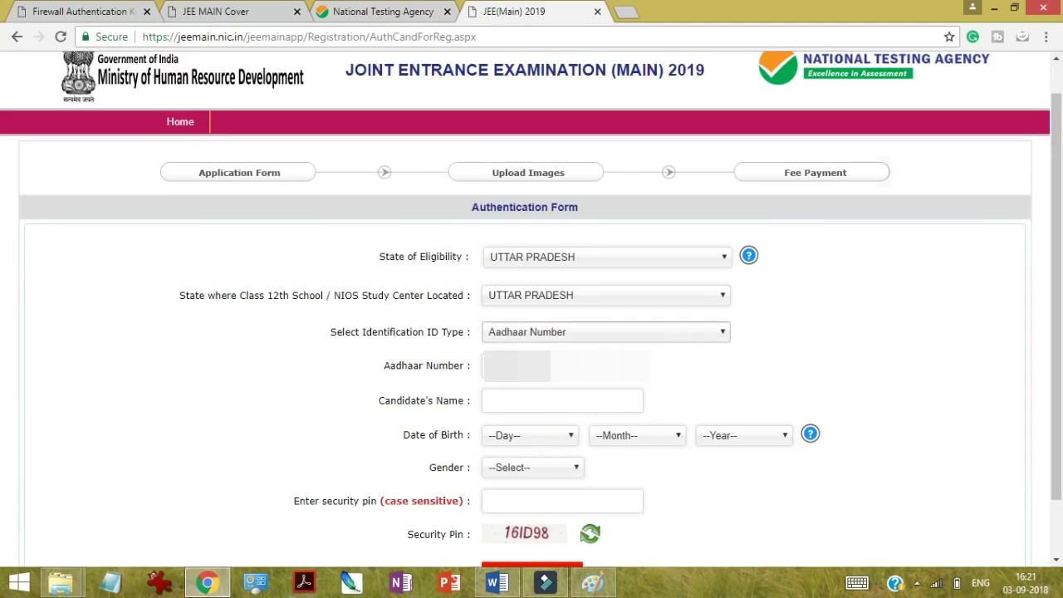
{"action": "left_click", "coordinate": [501, 397]}
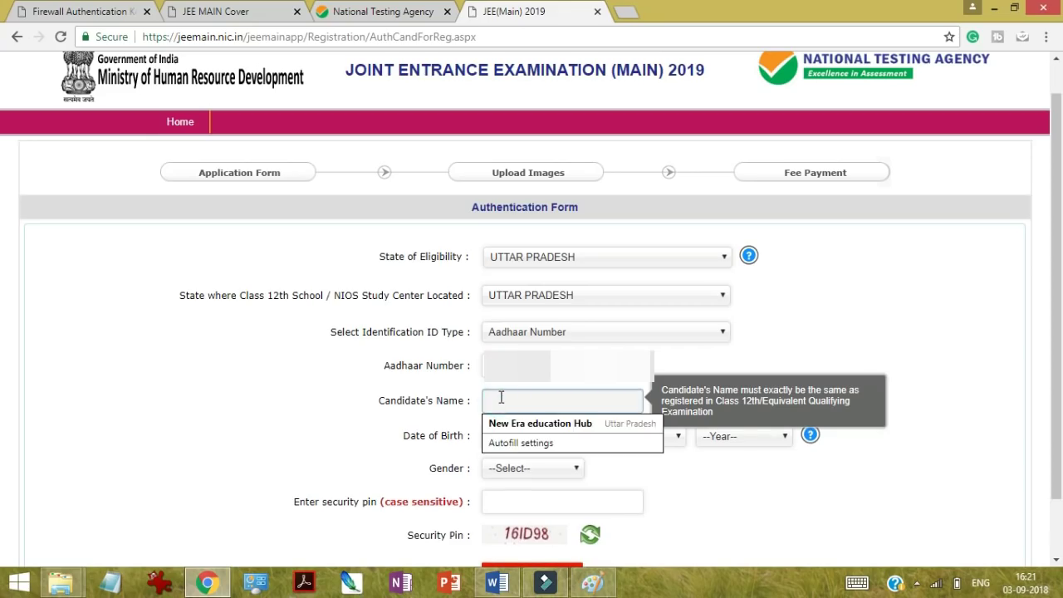
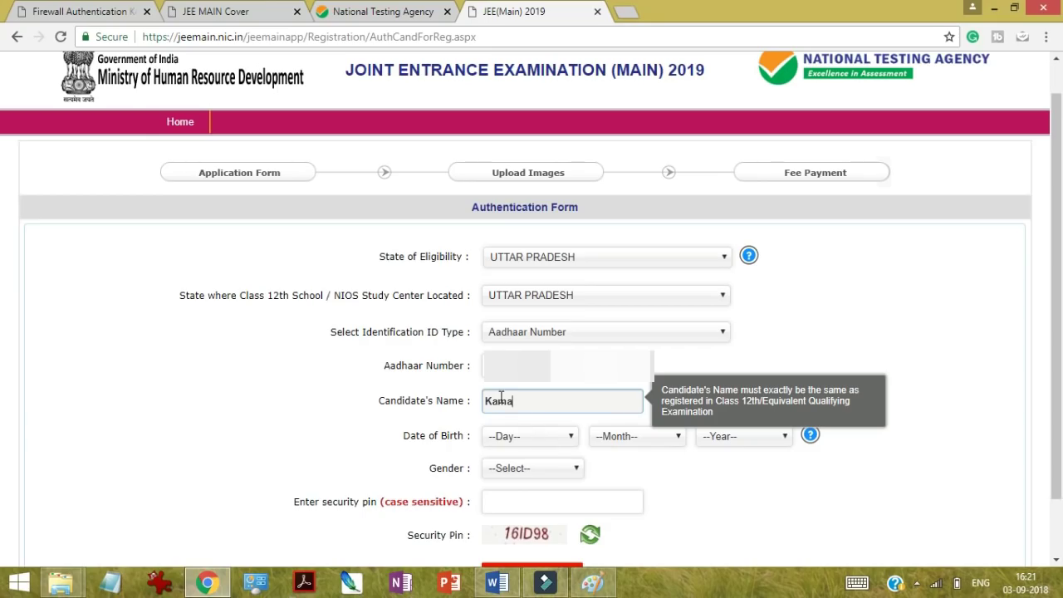
{"action": "left_click", "coordinate": [519, 440]}
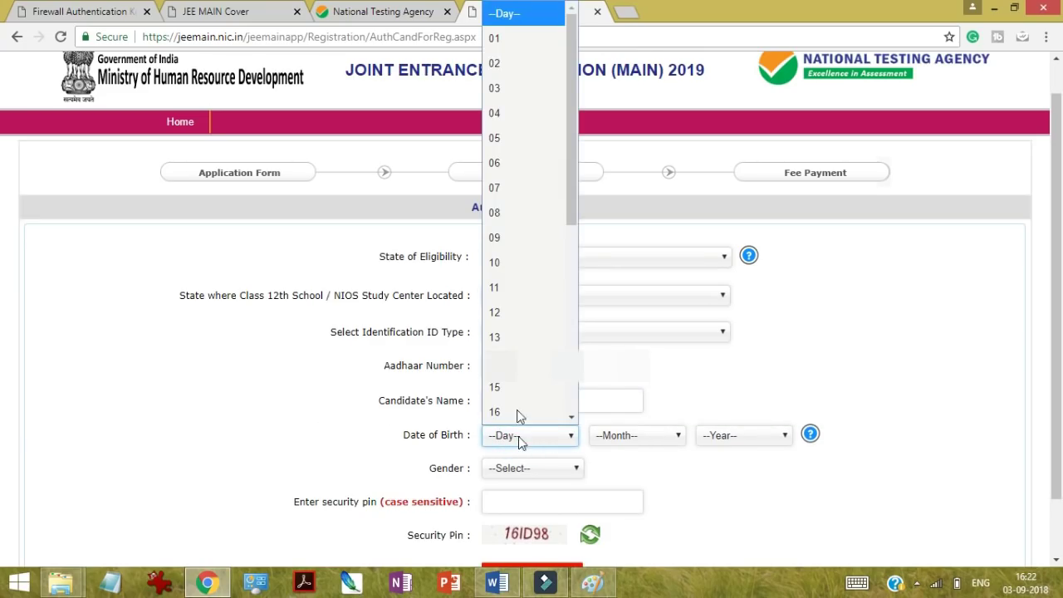
{"action": "left_click", "coordinate": [516, 214]}
{"action": "left_click", "coordinate": [640, 438]}
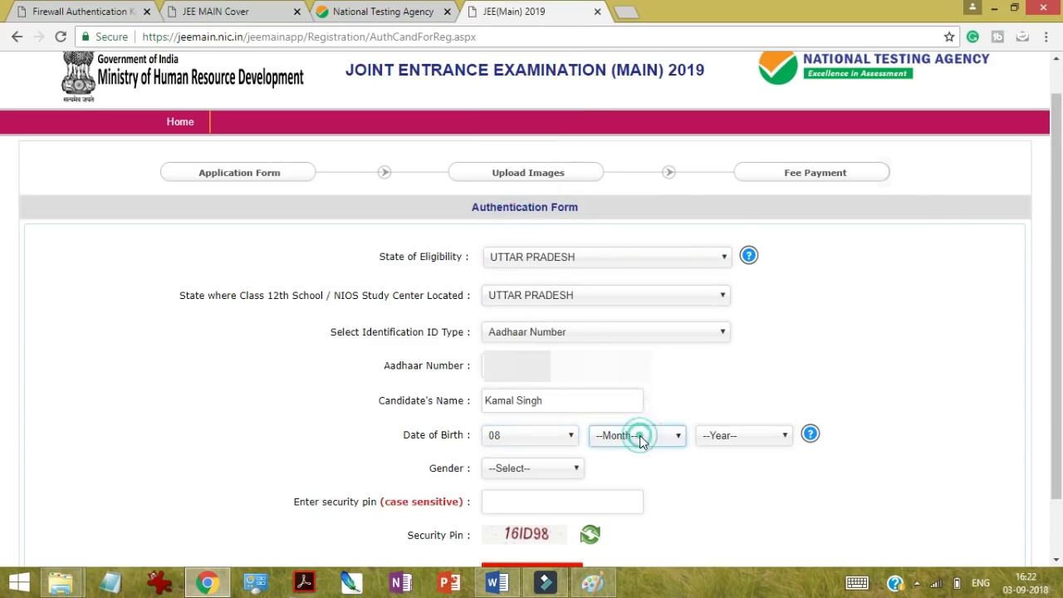
{"action": "left_click", "coordinate": [609, 246]}
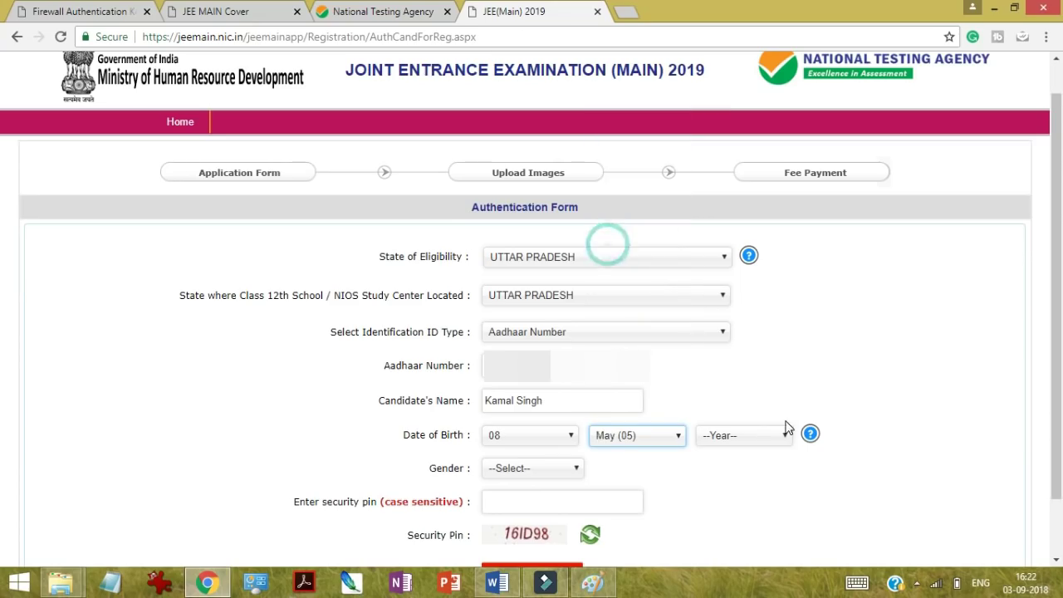
{"action": "left_click", "coordinate": [760, 441]}
{"action": "left_click", "coordinate": [763, 445]}
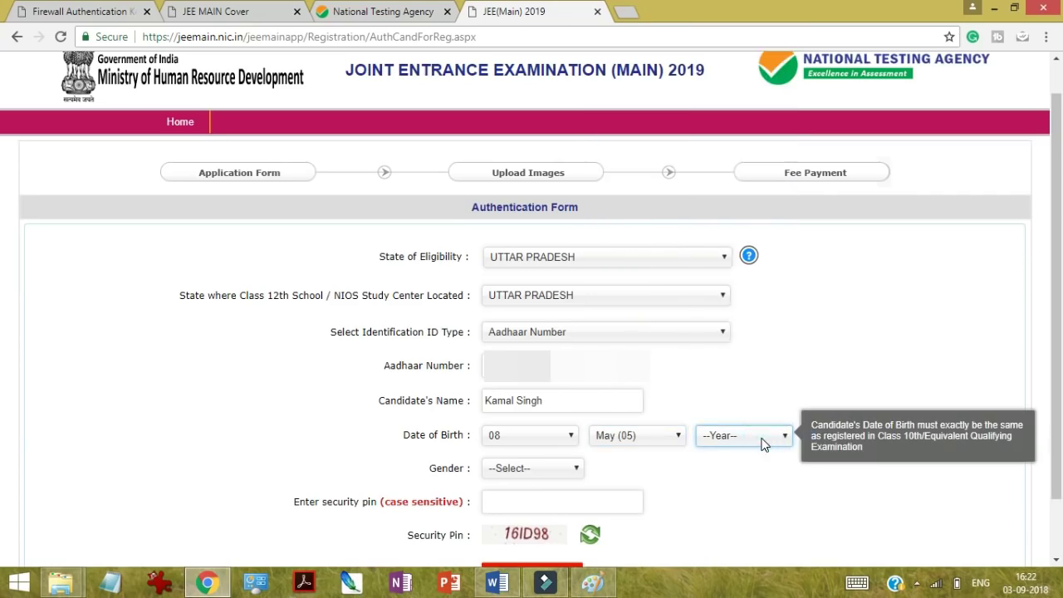
{"action": "left_click", "coordinate": [762, 444]}
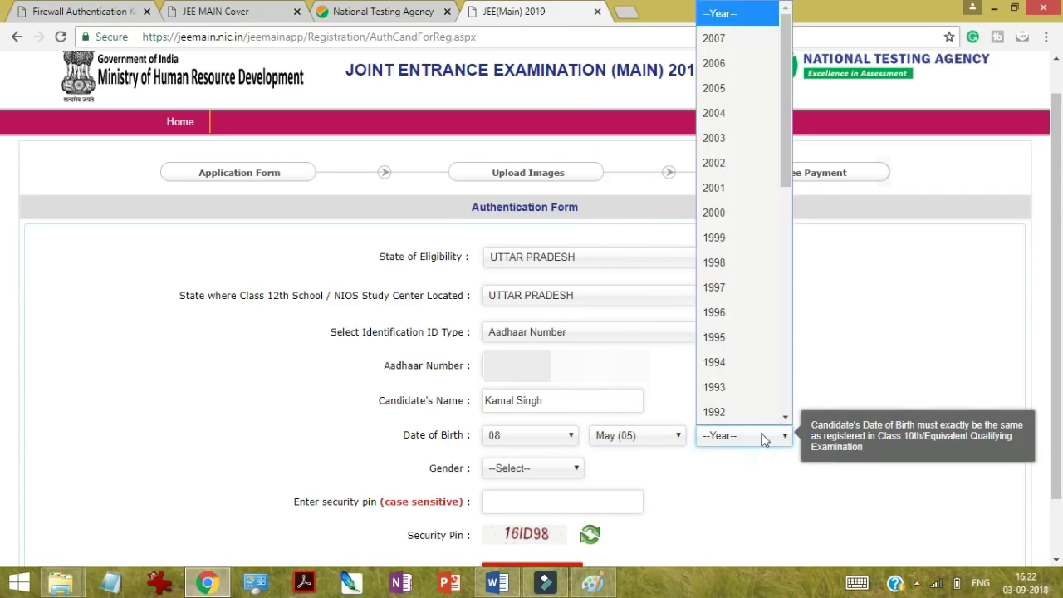
{"action": "left_click", "coordinate": [734, 135]}
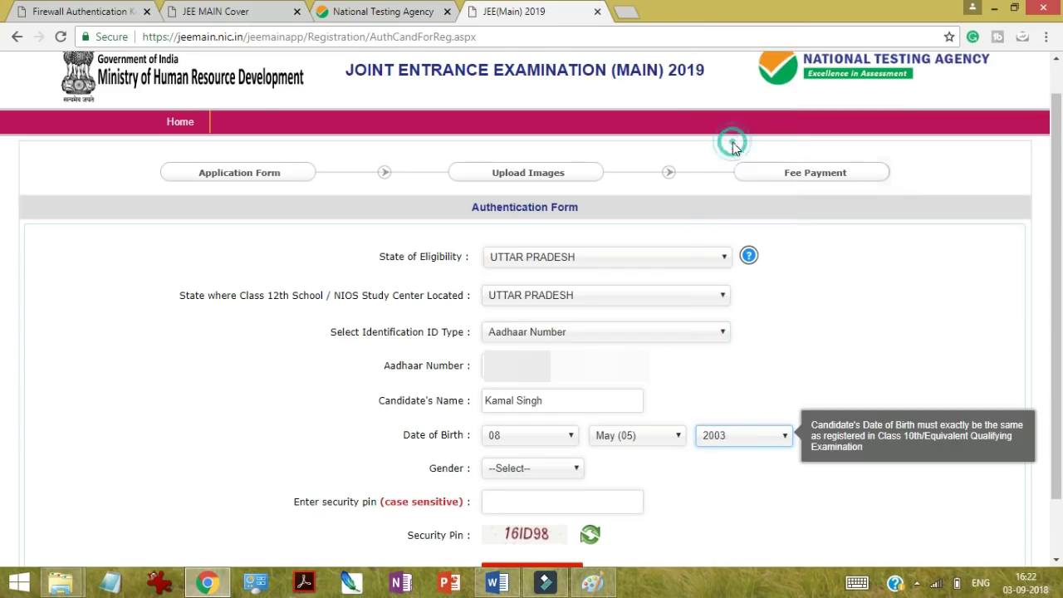
{"action": "left_click", "coordinate": [266, 433]}
Step: Set Gender to MALE and enter the security pin shown on the form
{"action": "left_click", "coordinate": [534, 472]}
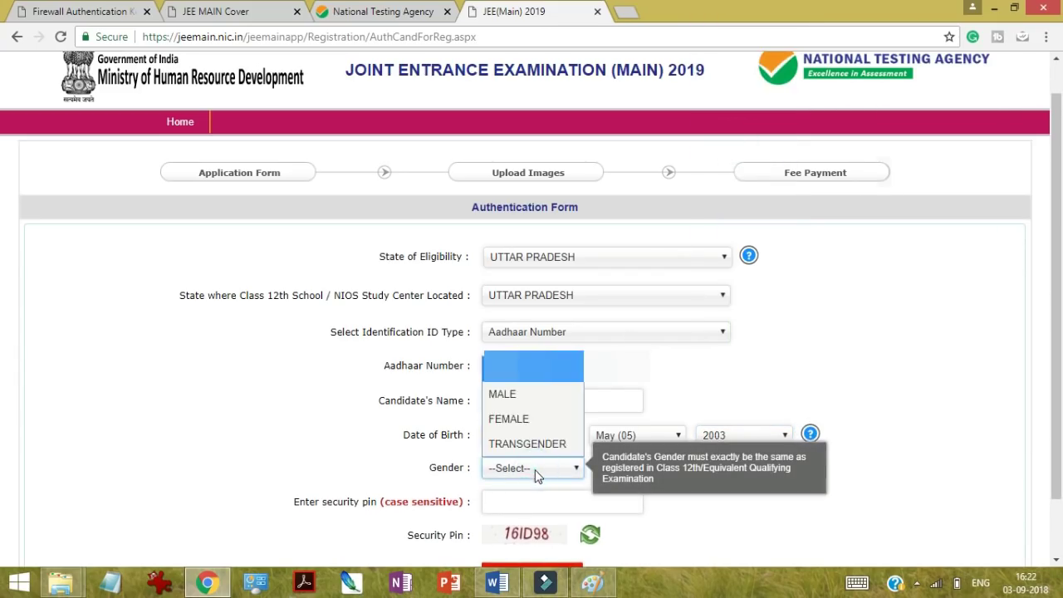
{"action": "left_click", "coordinate": [518, 395]}
{"action": "left_click", "coordinate": [266, 428]}
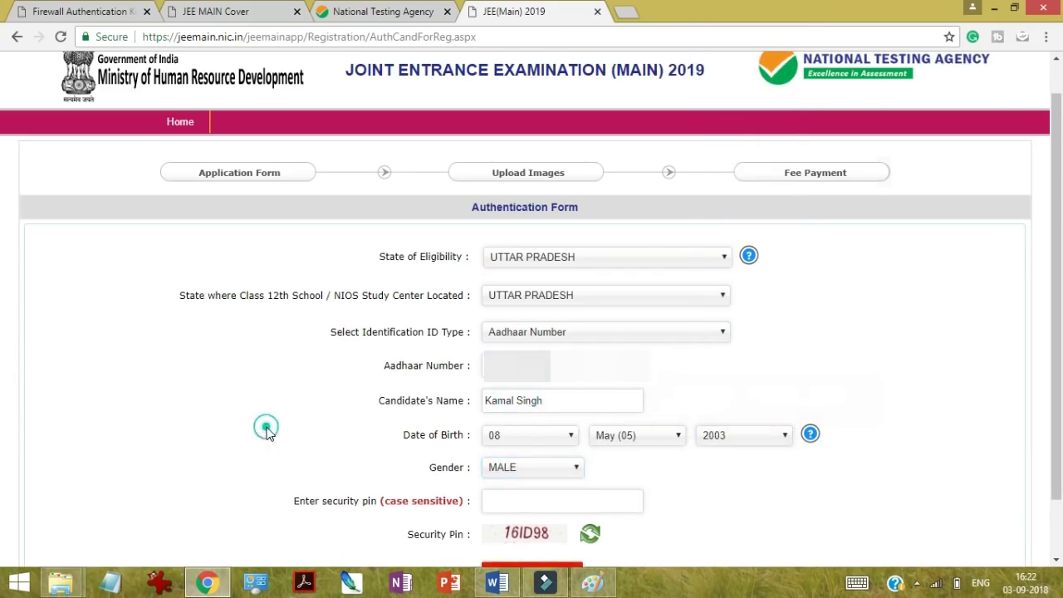
{"action": "left_click", "coordinate": [514, 500]}
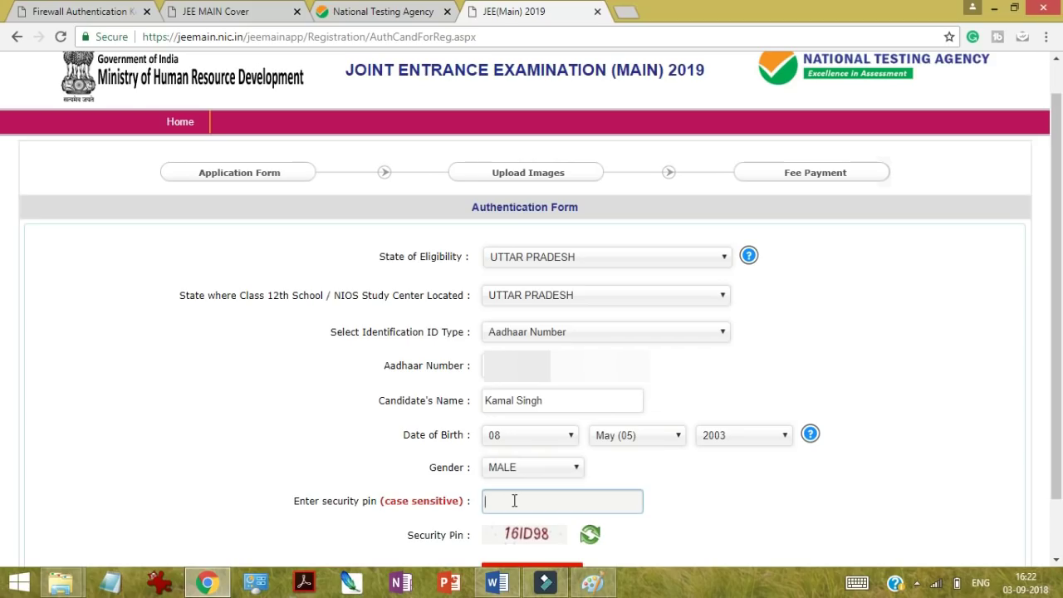
{"action": "type", "text": "16ID98"}
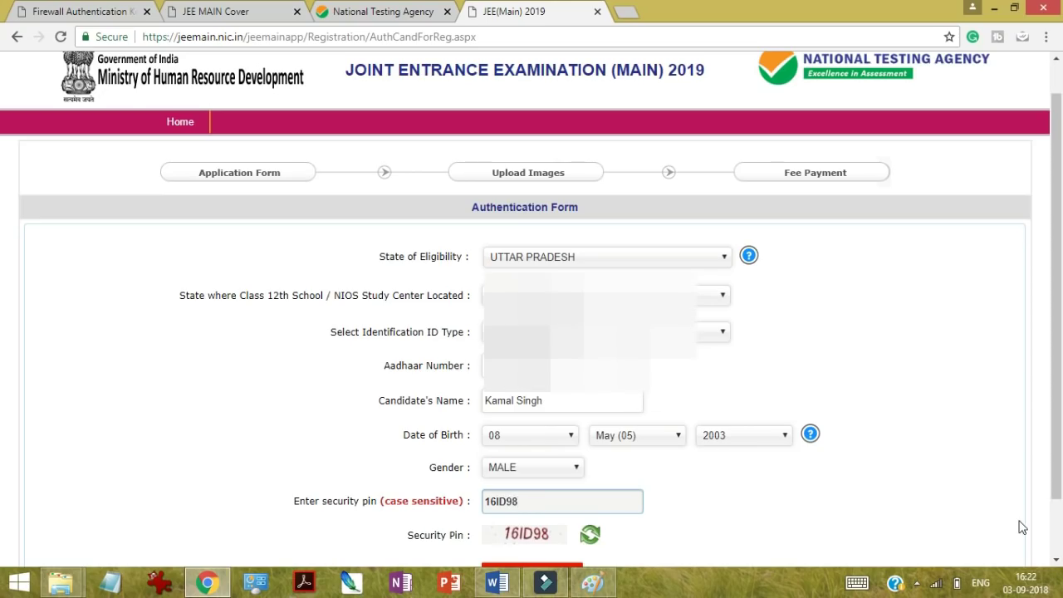
{"action": "scroll", "coordinate": [835, 439], "scroll_direction": "down", "scroll_amount": 2}
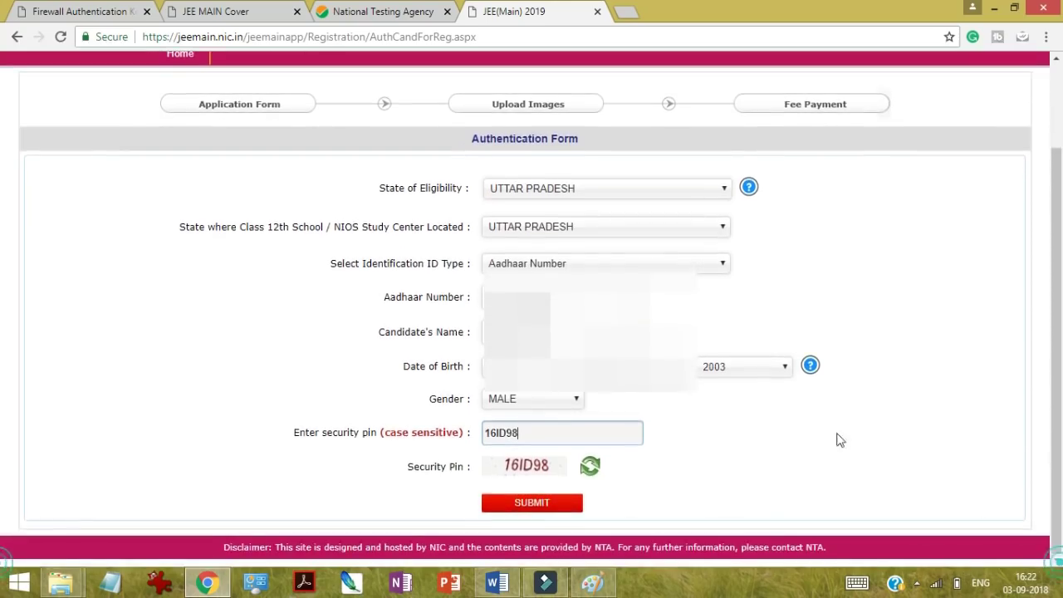
Step: Submit the authentication form, review the new Application Form, and bring up the bulletin
{"action": "left_click", "coordinate": [549, 504]}
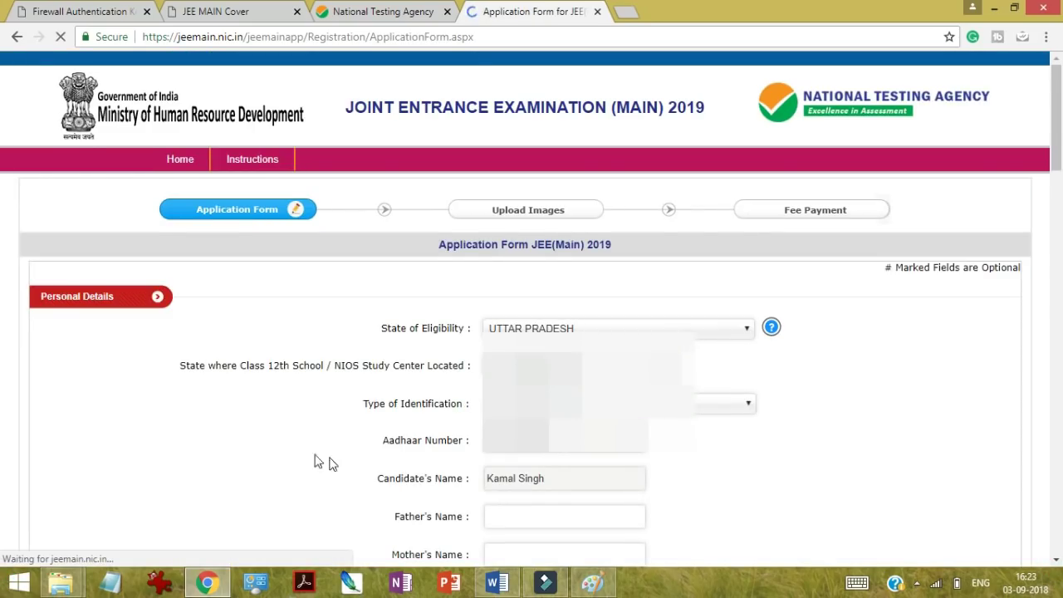
{"action": "scroll", "coordinate": [237, 458], "scroll_direction": "down", "scroll_amount": 3}
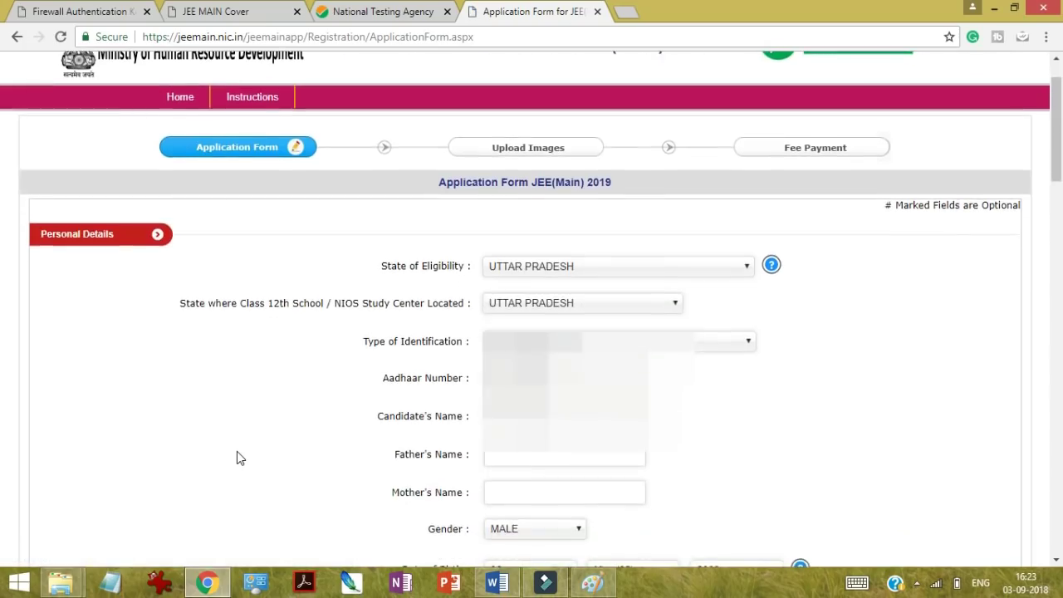
{"action": "scroll", "coordinate": [237, 458], "scroll_direction": "down", "scroll_amount": 1}
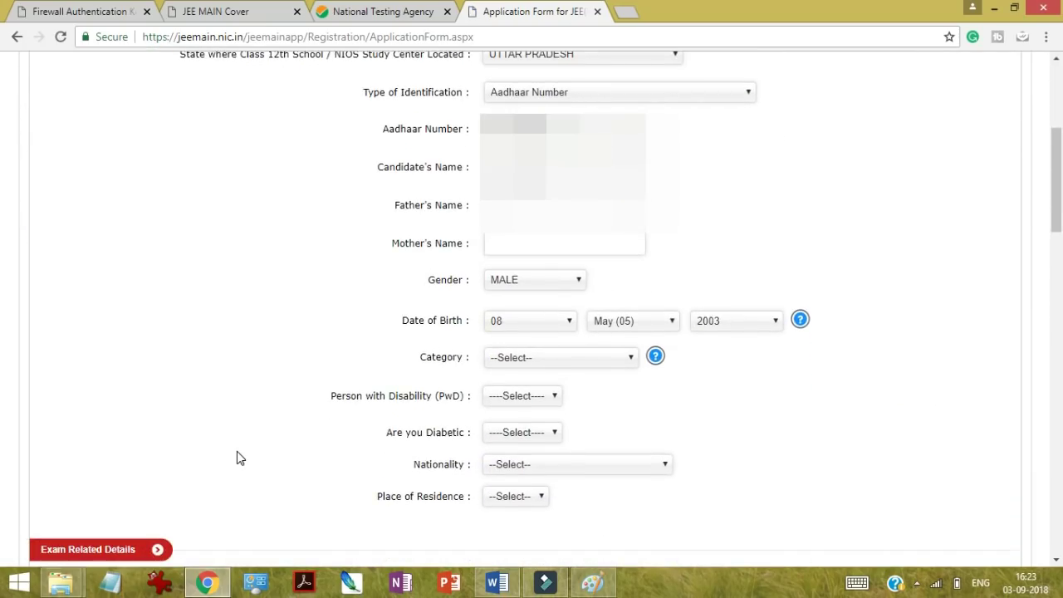
{"action": "left_click", "coordinate": [200, 11]}
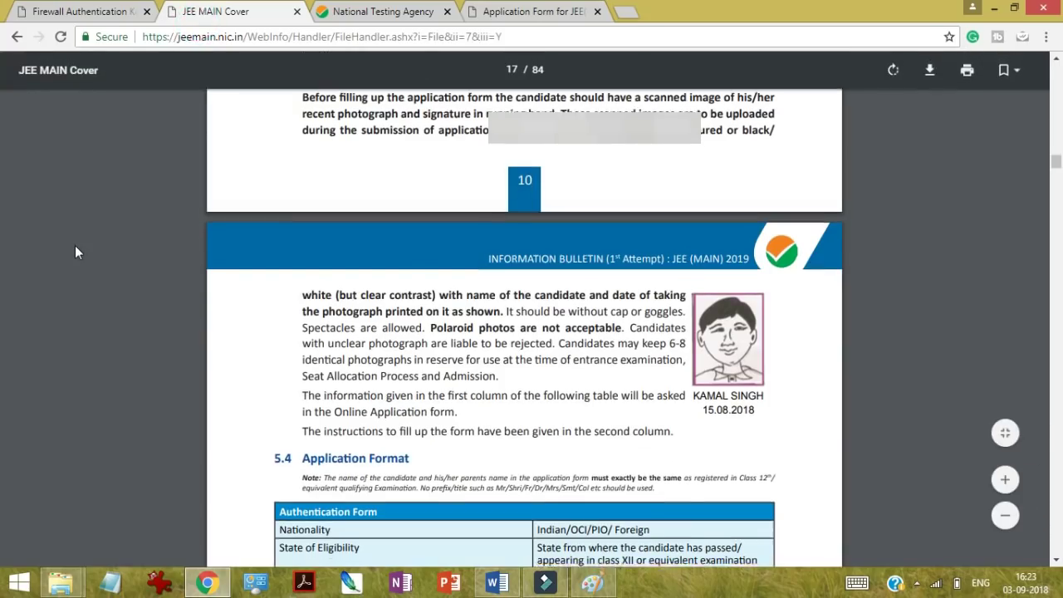
Step: Read the bulletin's section 5.4 Application Format table, then return to the Application Form
{"action": "scroll", "coordinate": [75, 252], "scroll_direction": "down", "scroll_amount": 2}
{"action": "scroll", "coordinate": [75, 247], "scroll_direction": "down", "scroll_amount": 6}
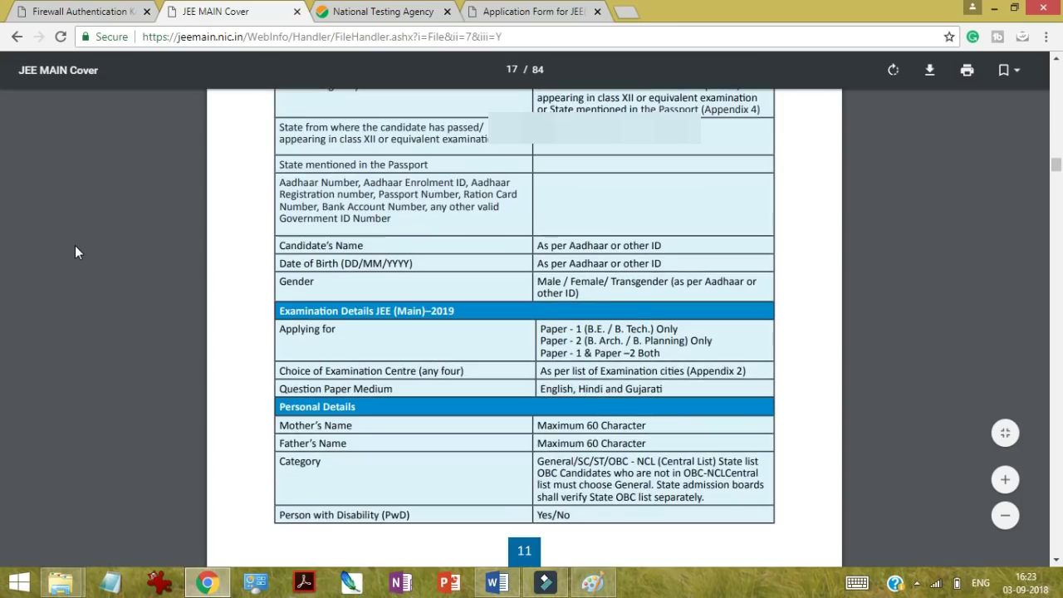
{"action": "scroll", "coordinate": [75, 252], "scroll_direction": "down", "scroll_amount": 1}
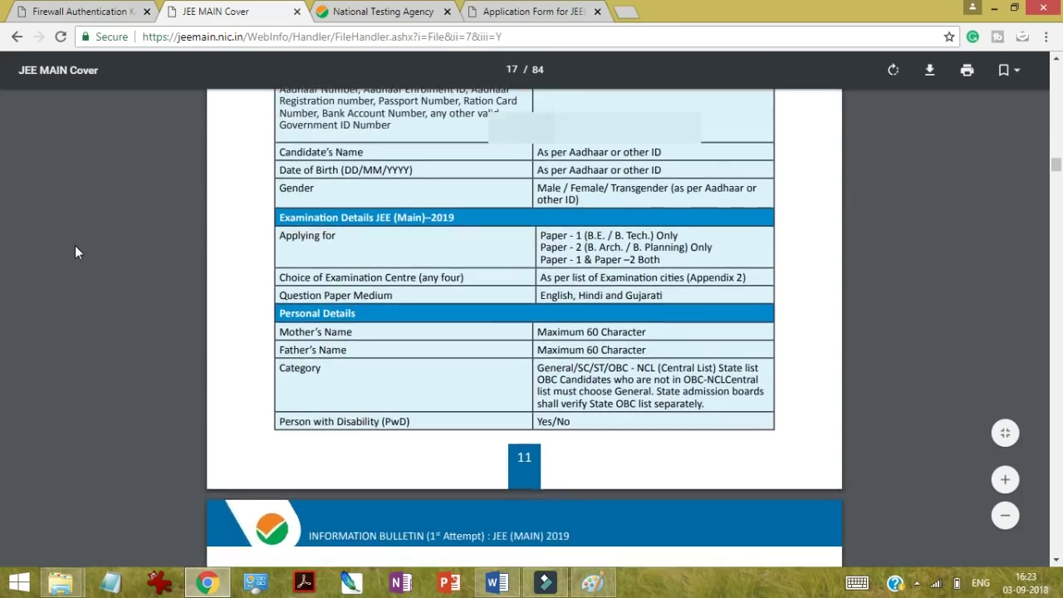
{"action": "scroll", "coordinate": [74, 248], "scroll_direction": "up", "scroll_amount": 1}
{"action": "scroll", "coordinate": [75, 247], "scroll_direction": "down", "scroll_amount": 4}
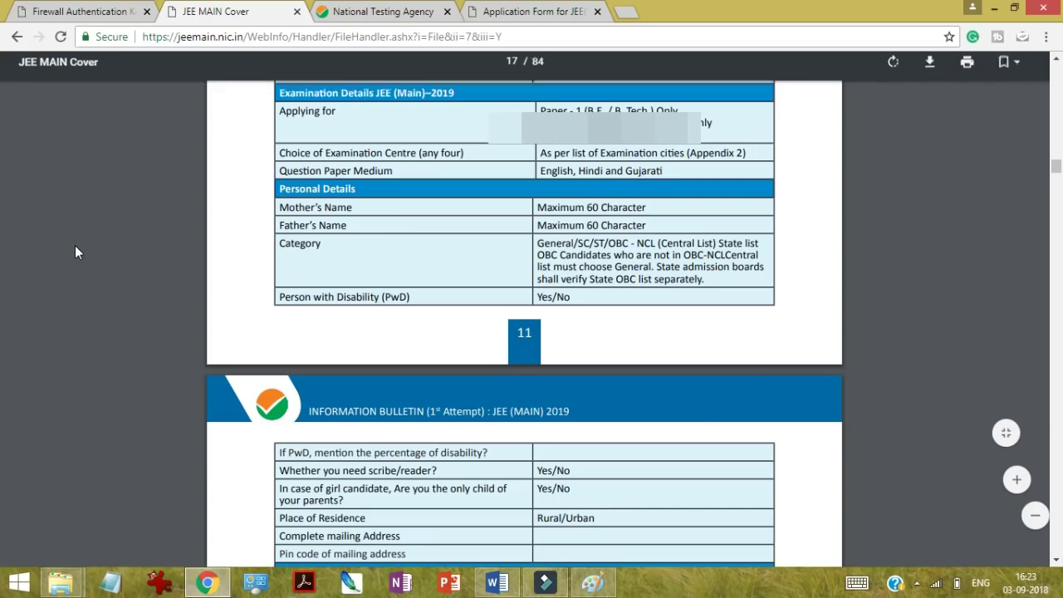
{"action": "scroll", "coordinate": [75, 252], "scroll_direction": "down", "scroll_amount": 1}
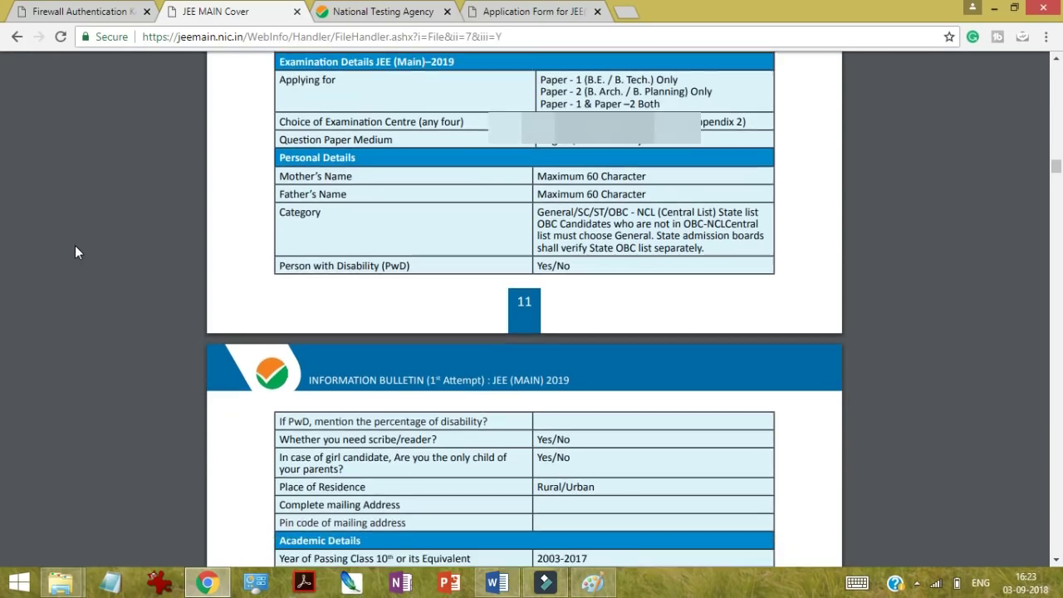
{"action": "scroll", "coordinate": [75, 251], "scroll_direction": "down", "scroll_amount": 1}
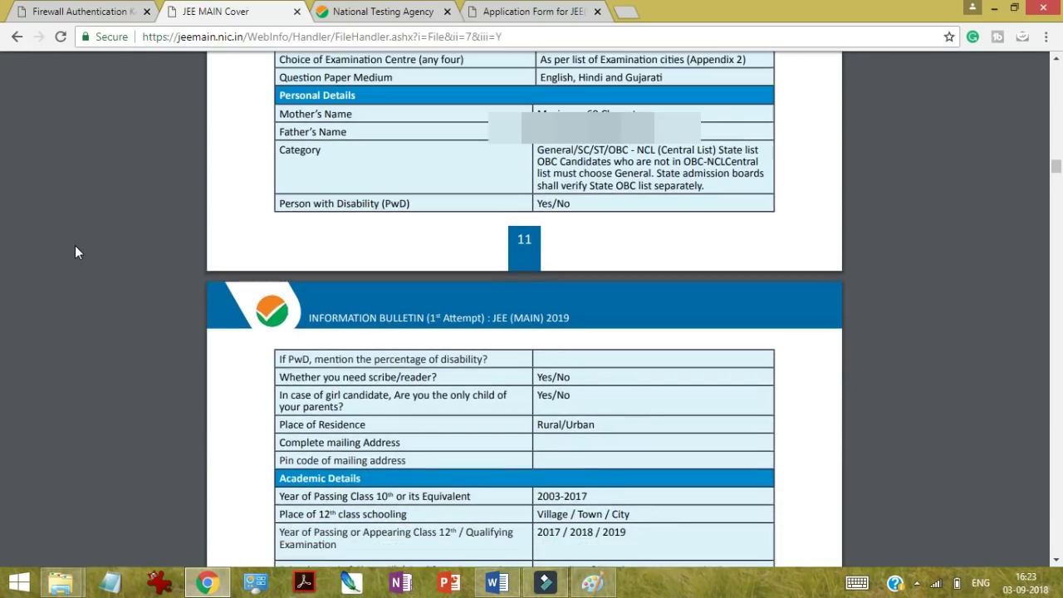
{"action": "scroll", "coordinate": [74, 252], "scroll_direction": "up", "scroll_amount": 1}
{"action": "scroll", "coordinate": [75, 252], "scroll_direction": "down", "scroll_amount": 1}
{"action": "scroll", "coordinate": [75, 251], "scroll_direction": "up", "scroll_amount": 6}
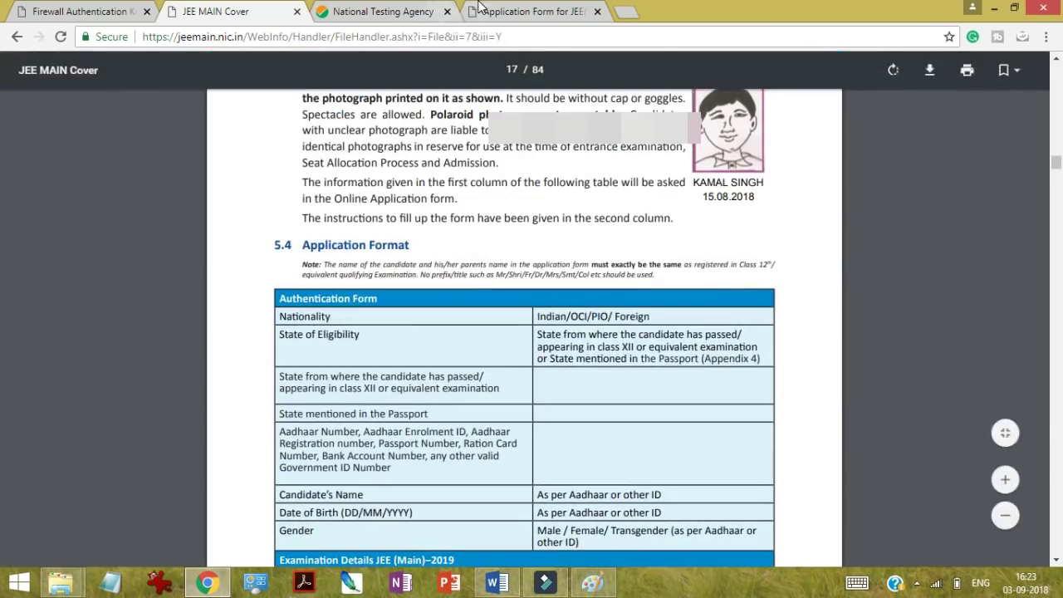
{"action": "left_click", "coordinate": [523, 12]}
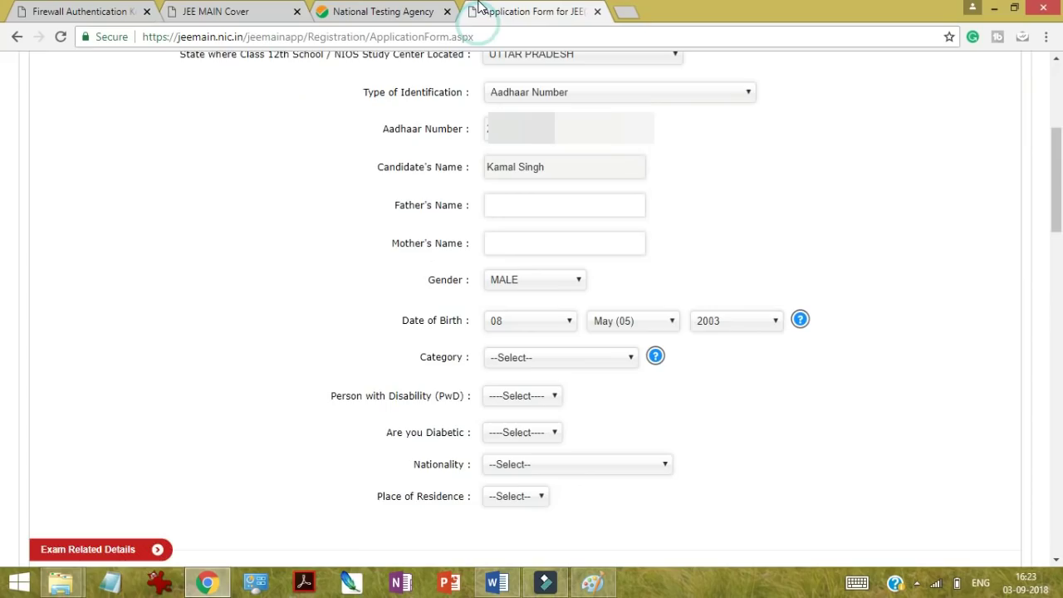
Step: Fill in the father's name and the mother's name
{"action": "left_click", "coordinate": [543, 211]}
{"action": "left_click", "coordinate": [543, 210]}
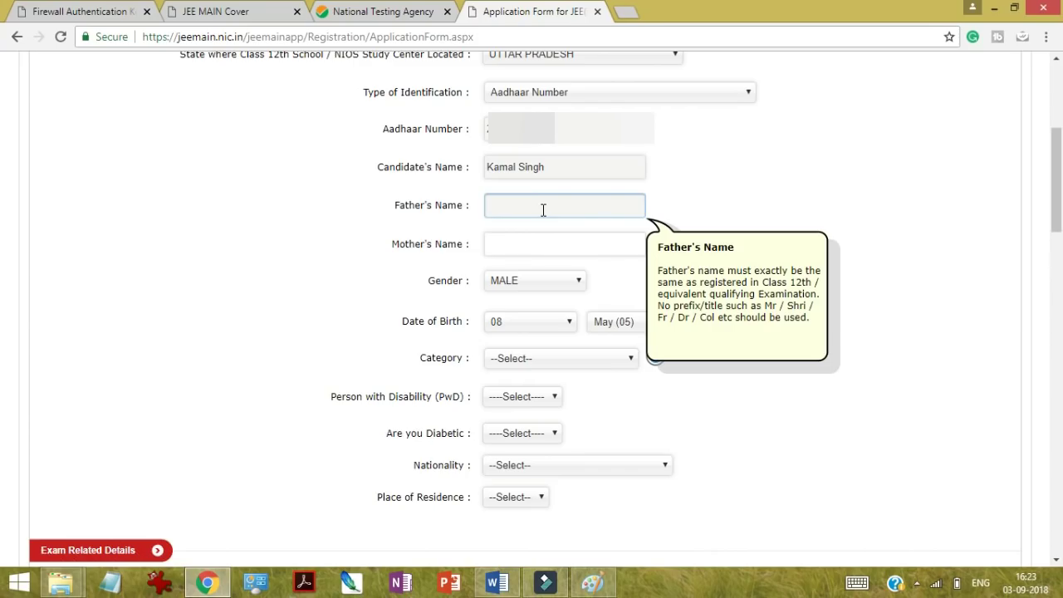
{"action": "left_click", "coordinate": [517, 244]}
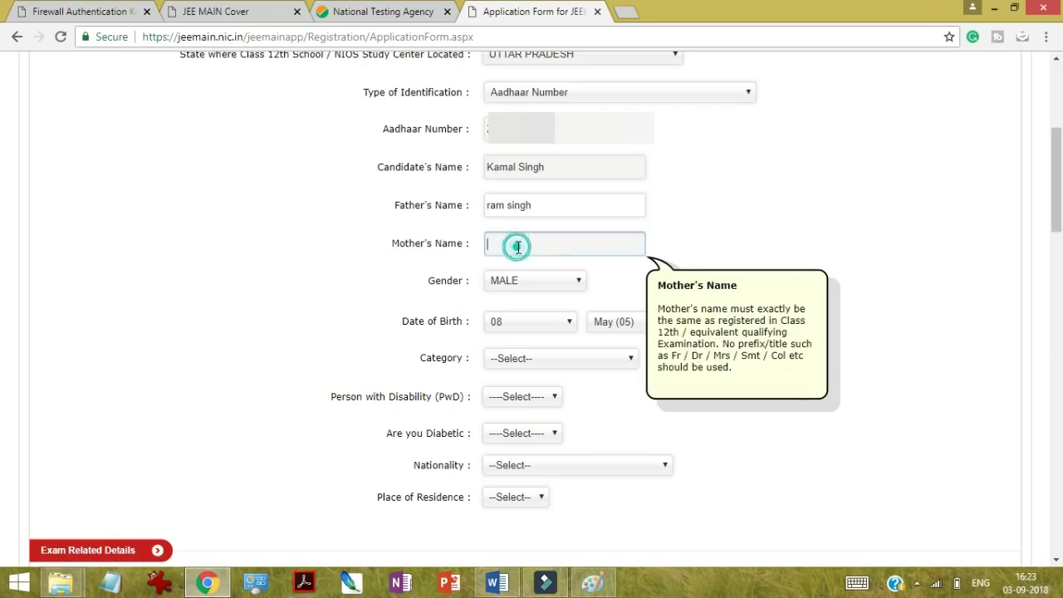
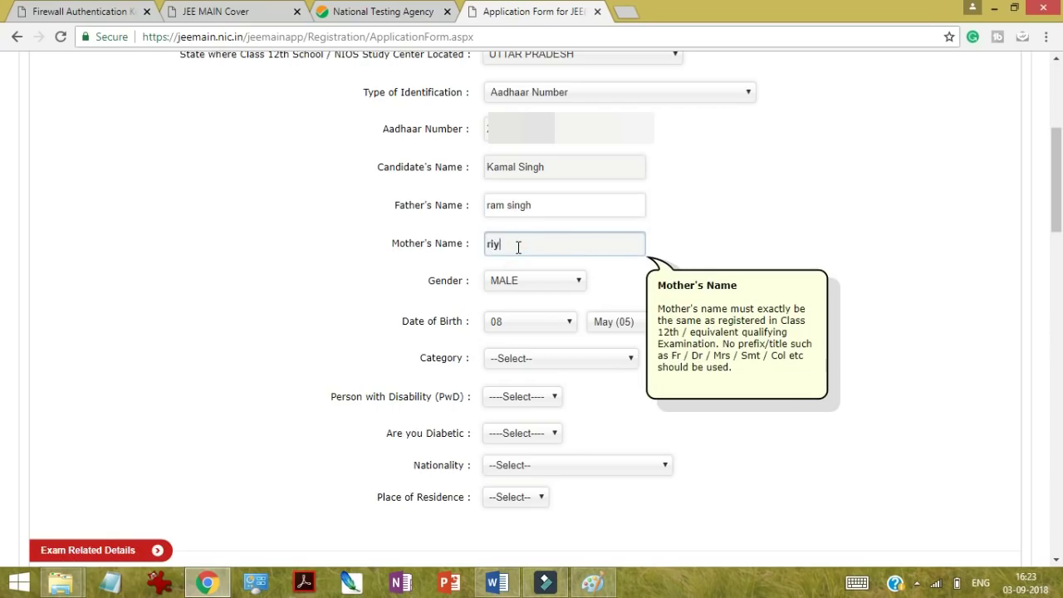
Step: Confirm Gender stays MALE and set Category to GENERAL
{"action": "left_click", "coordinate": [531, 281]}
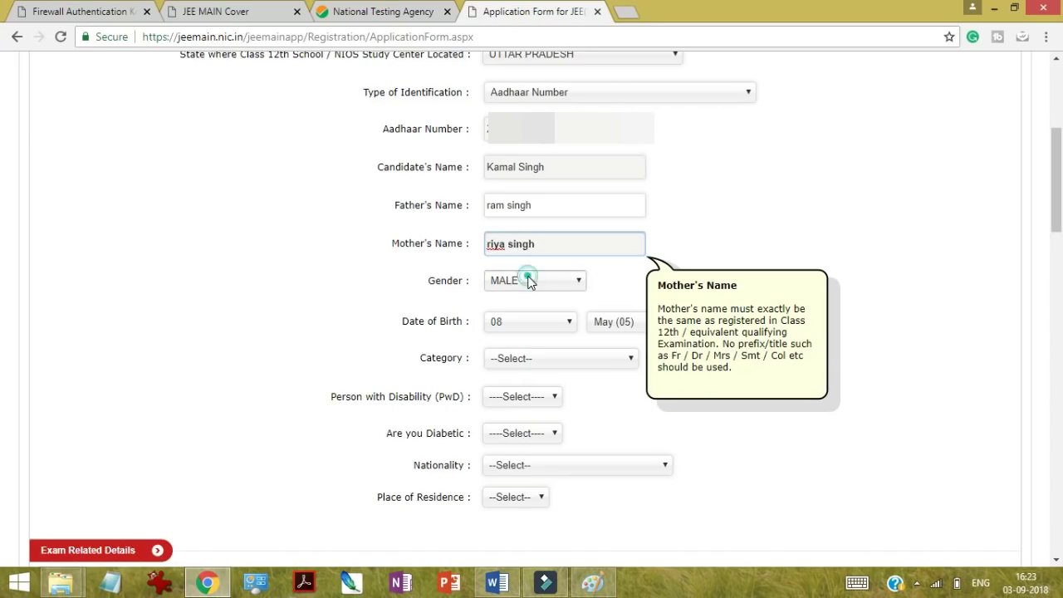
{"action": "left_click", "coordinate": [299, 279]}
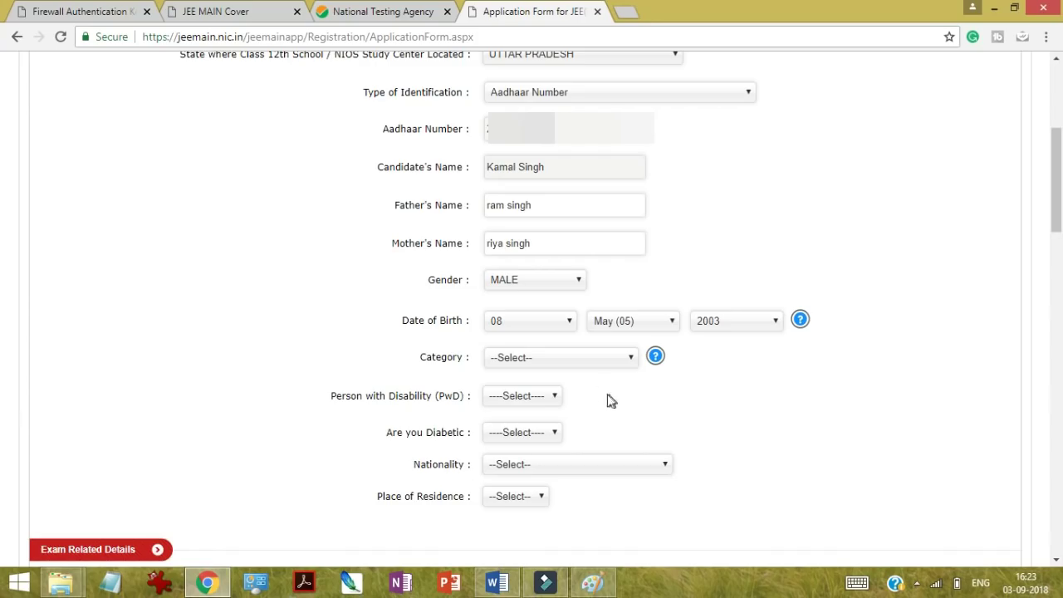
{"action": "left_click", "coordinate": [575, 357]}
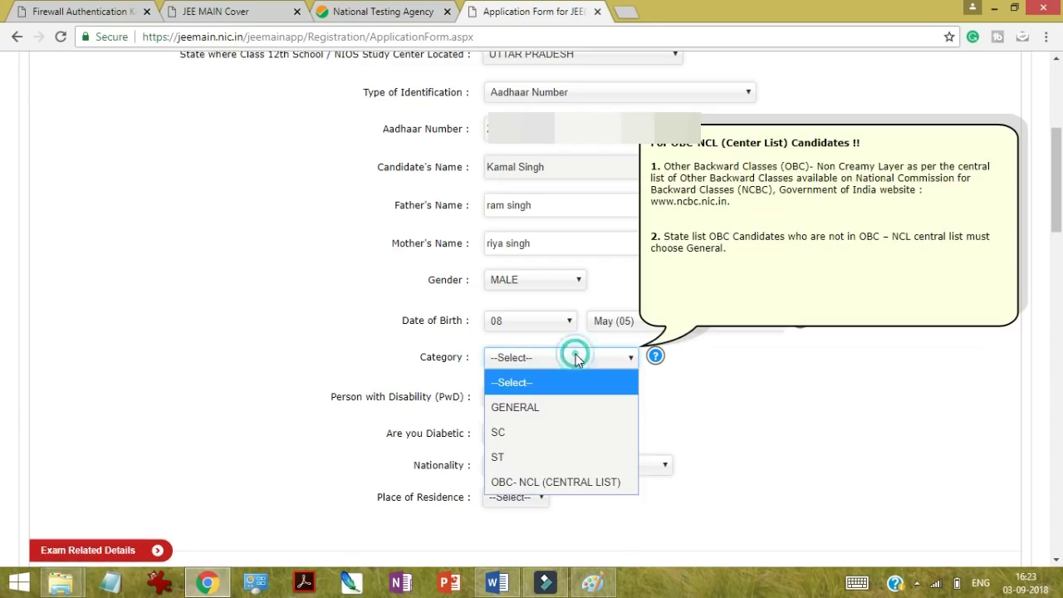
{"action": "left_click", "coordinate": [558, 407]}
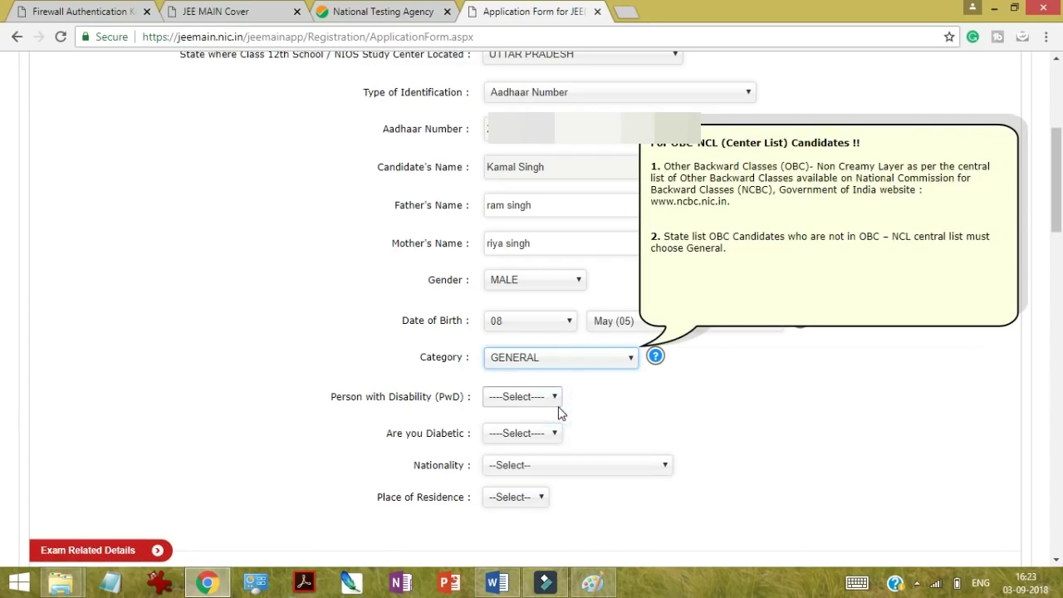
{"action": "left_click", "coordinate": [556, 359]}
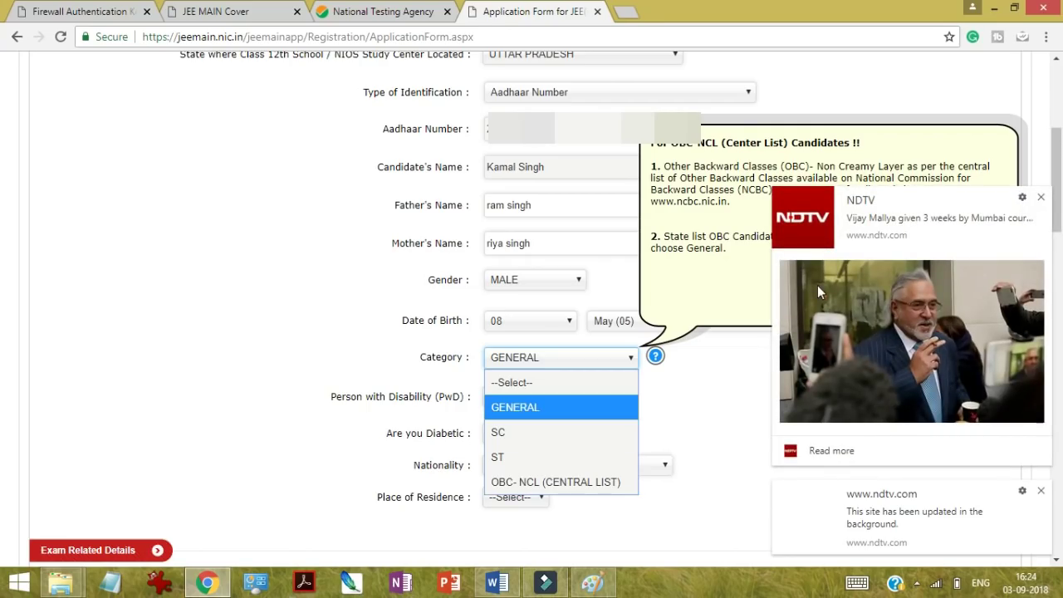
Step: Dismiss the NDTV news notification, keeping Category as GENERAL
{"action": "left_click", "coordinate": [1040, 197]}
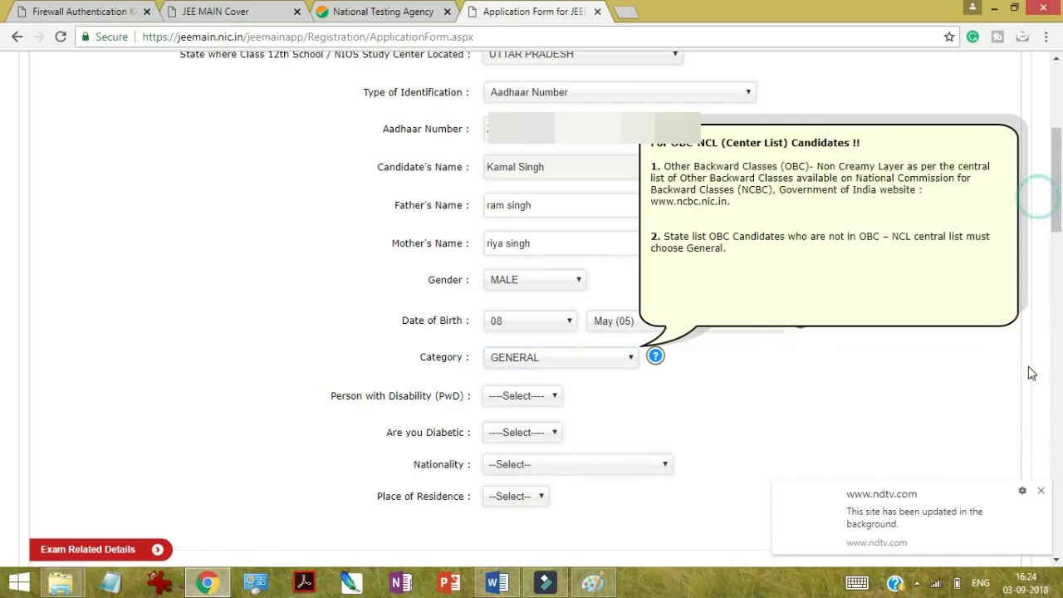
Step: Close the site-update notice and answer No for Person with Disability and Diabetic
{"action": "left_click", "coordinate": [1040, 490]}
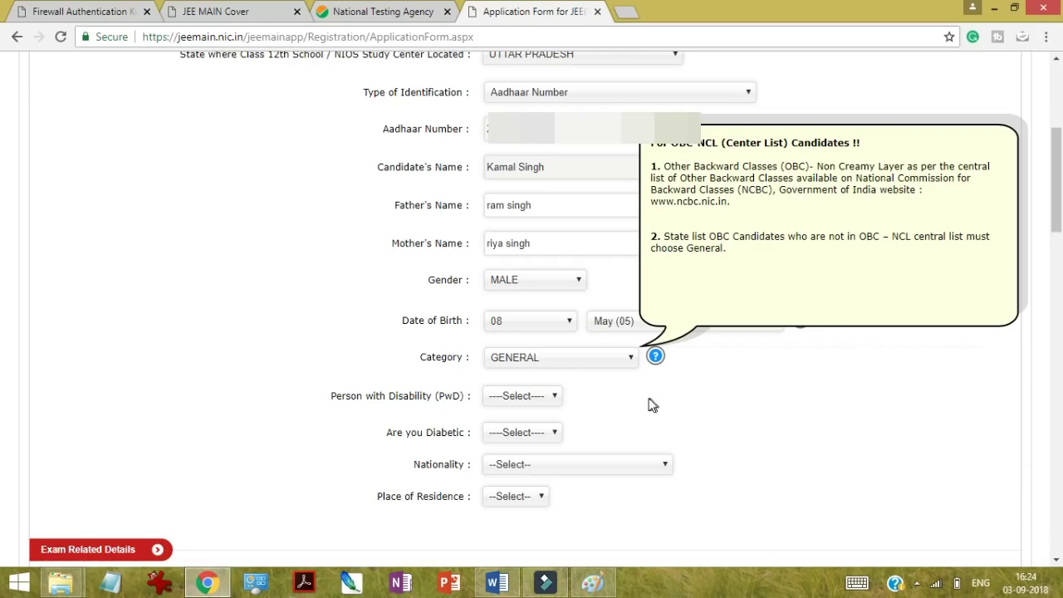
{"action": "left_click", "coordinate": [532, 397]}
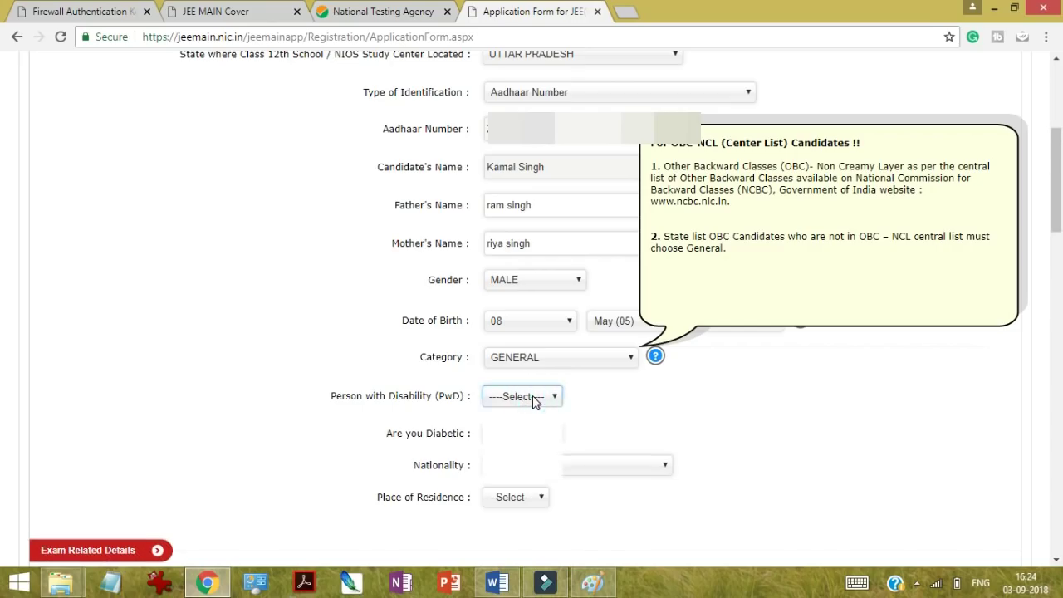
{"action": "left_click", "coordinate": [523, 476]}
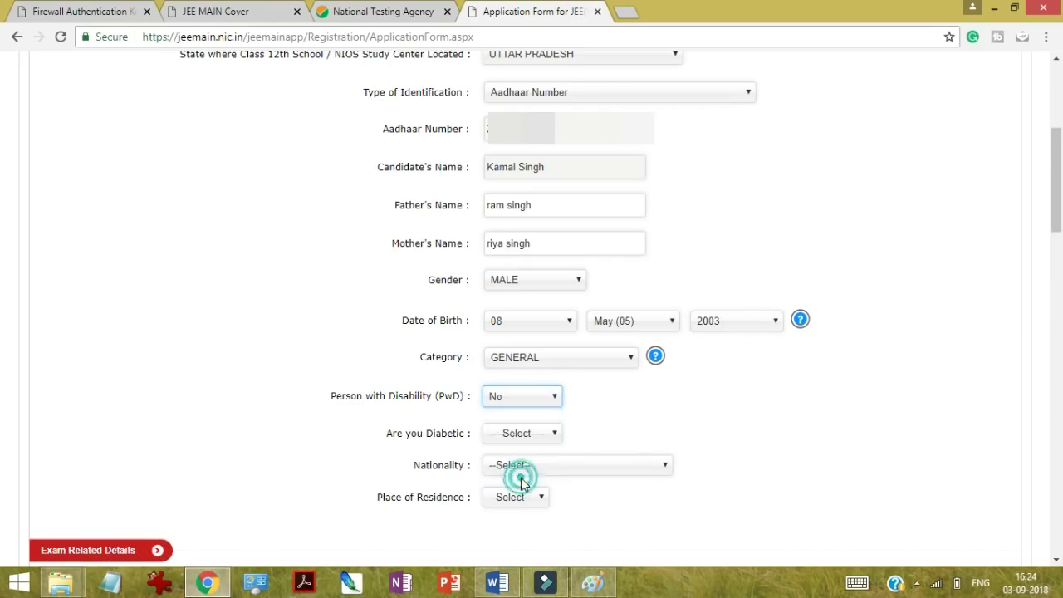
{"action": "left_click", "coordinate": [506, 434]}
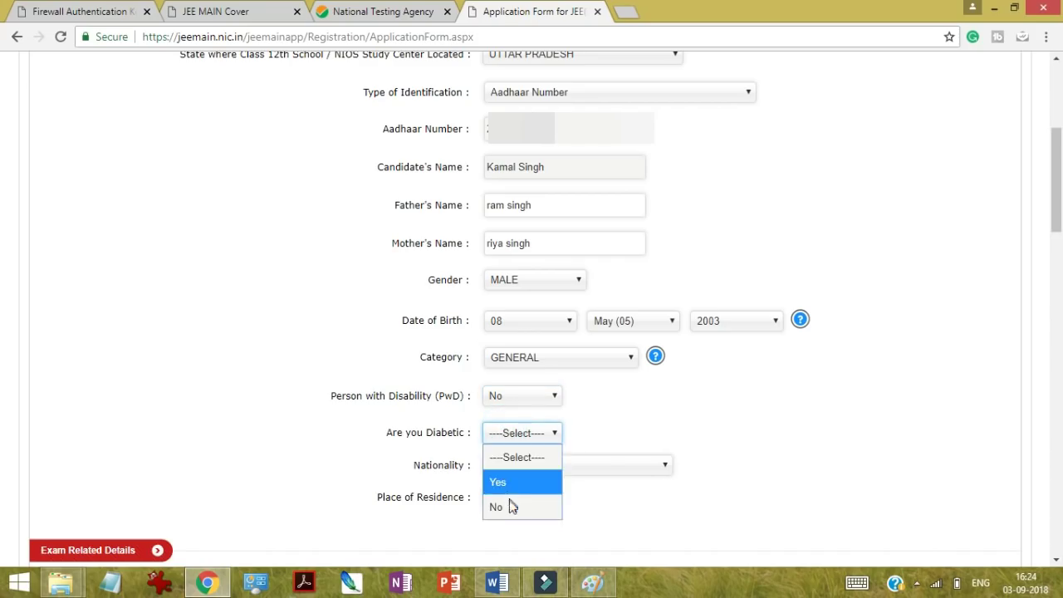
{"action": "left_click", "coordinate": [509, 507]}
Step: Set Nationality to INDIAN and Place of Residence to URBAN
{"action": "left_click", "coordinate": [522, 465]}
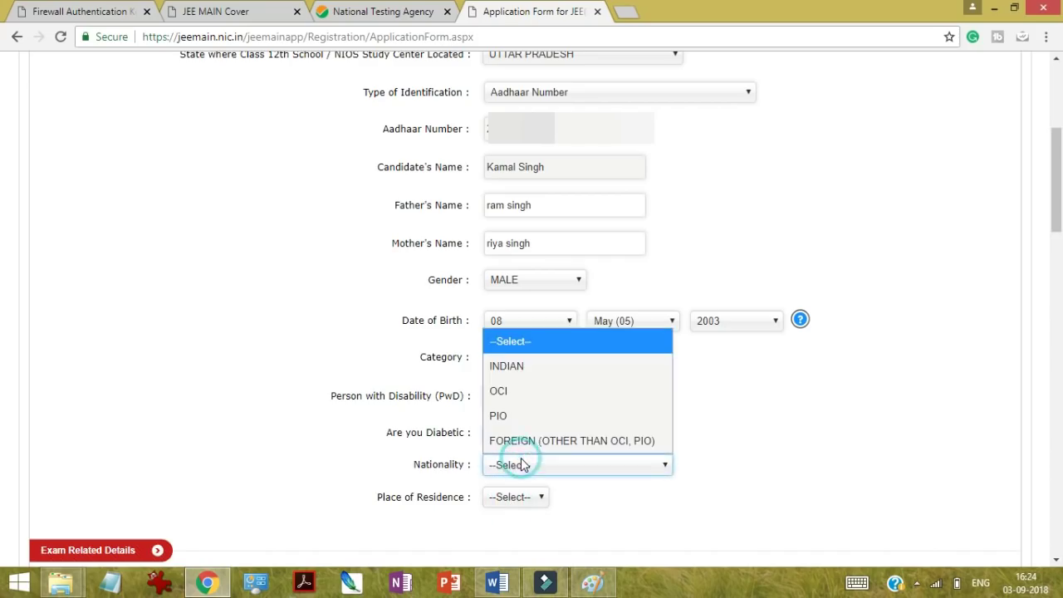
{"action": "left_click", "coordinate": [525, 366]}
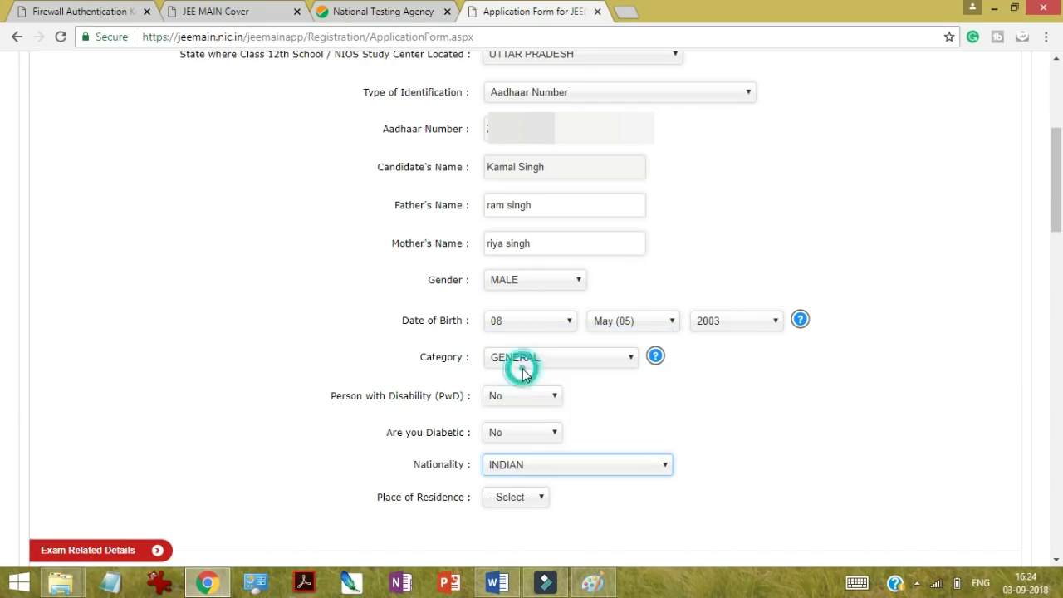
{"action": "left_click", "coordinate": [519, 467]}
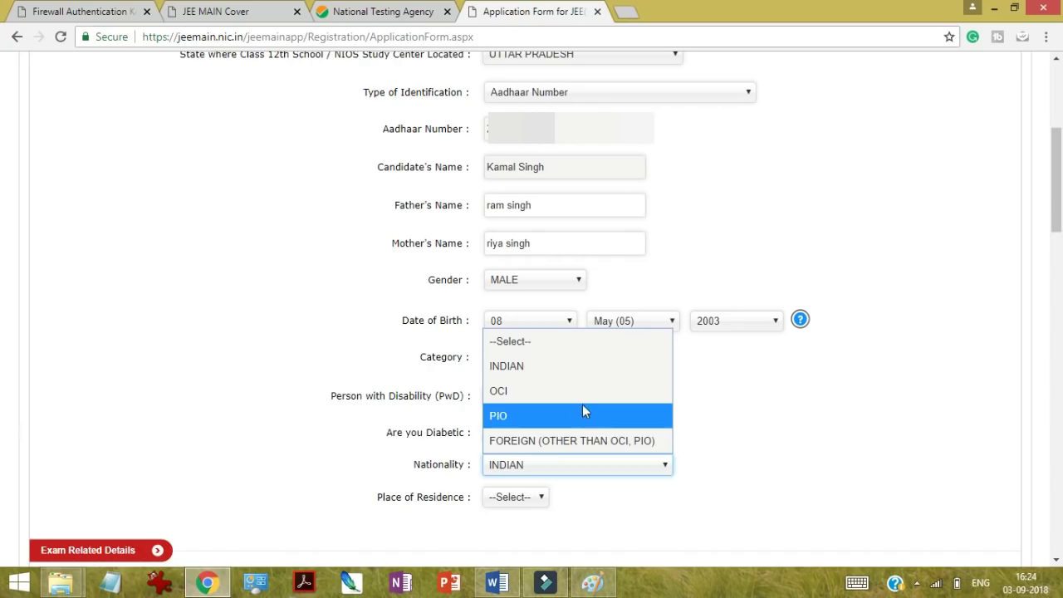
{"action": "left_click", "coordinate": [525, 496]}
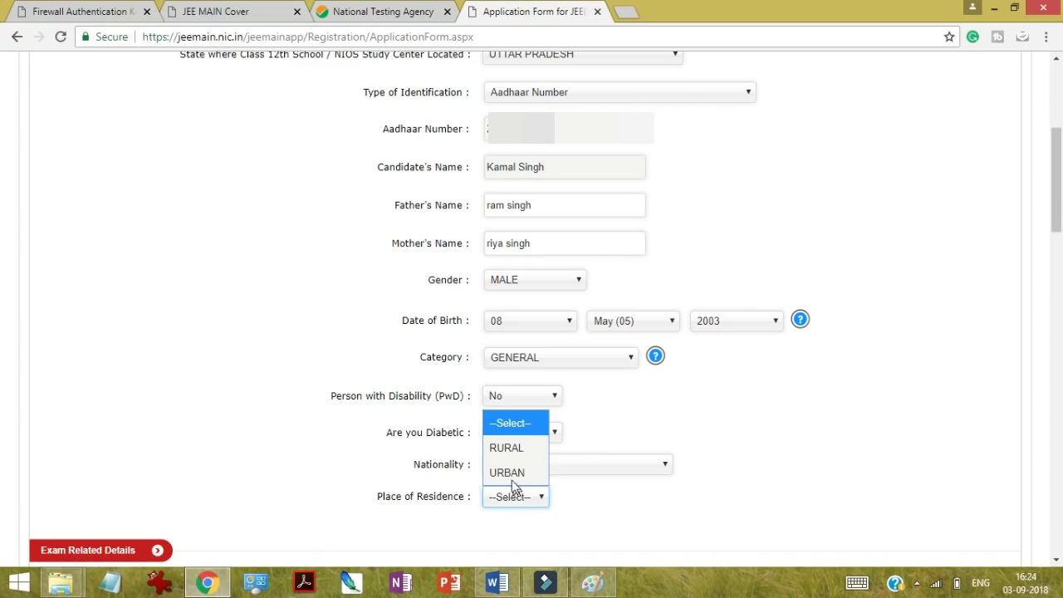
{"action": "left_click", "coordinate": [510, 473]}
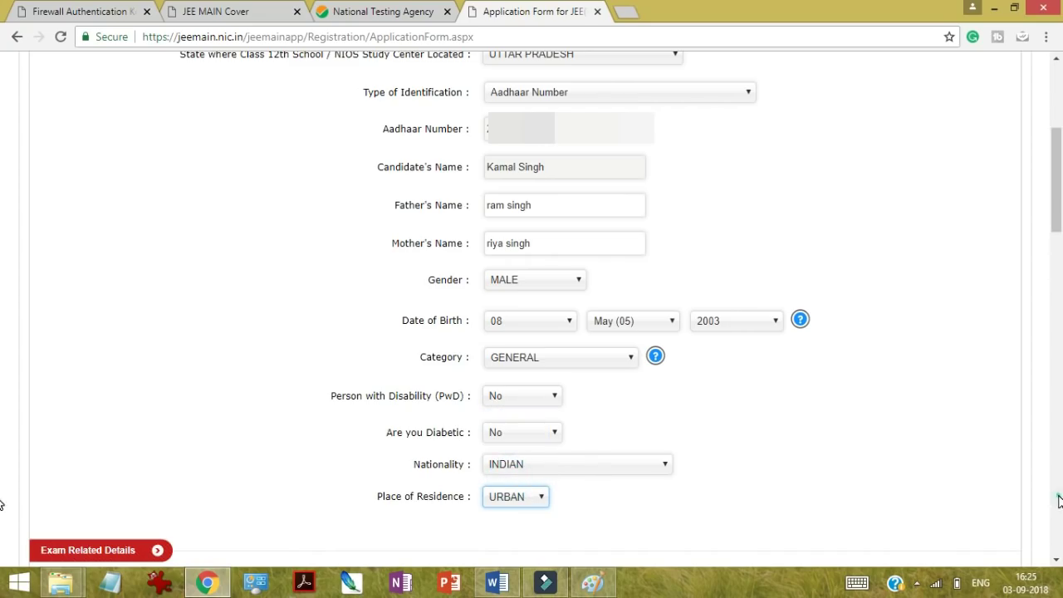
{"action": "scroll", "coordinate": [1061, 501], "scroll_direction": "down", "scroll_amount": 10}
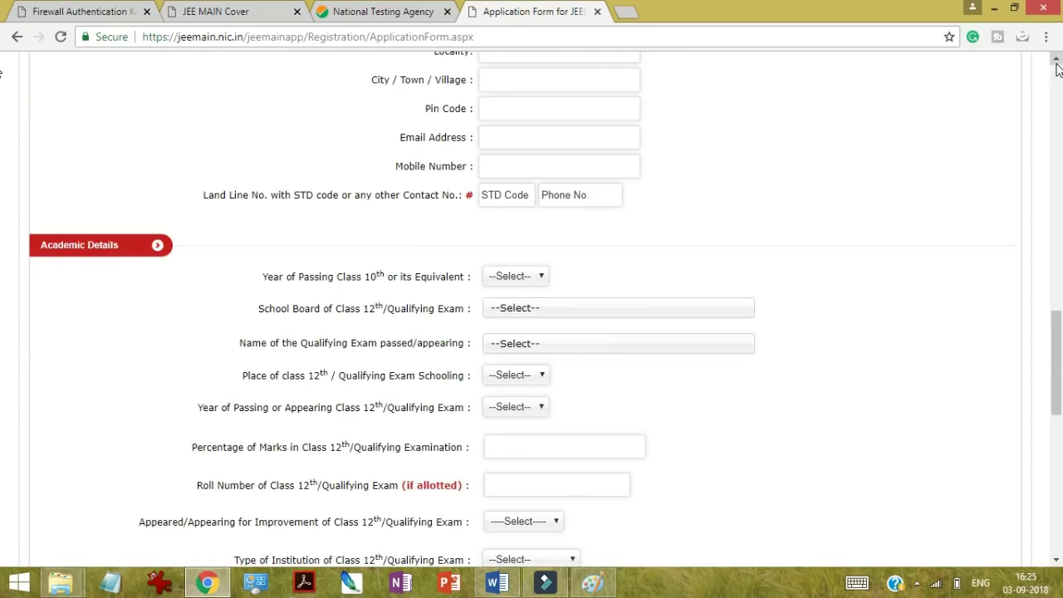
Step: Bring Exam Related Details into view and list the Applying For paper options
{"action": "scroll", "coordinate": [1056, 63], "scroll_direction": "up", "scroll_amount": 7}
{"action": "scroll", "coordinate": [1056, 63], "scroll_direction": "up", "scroll_amount": 10}
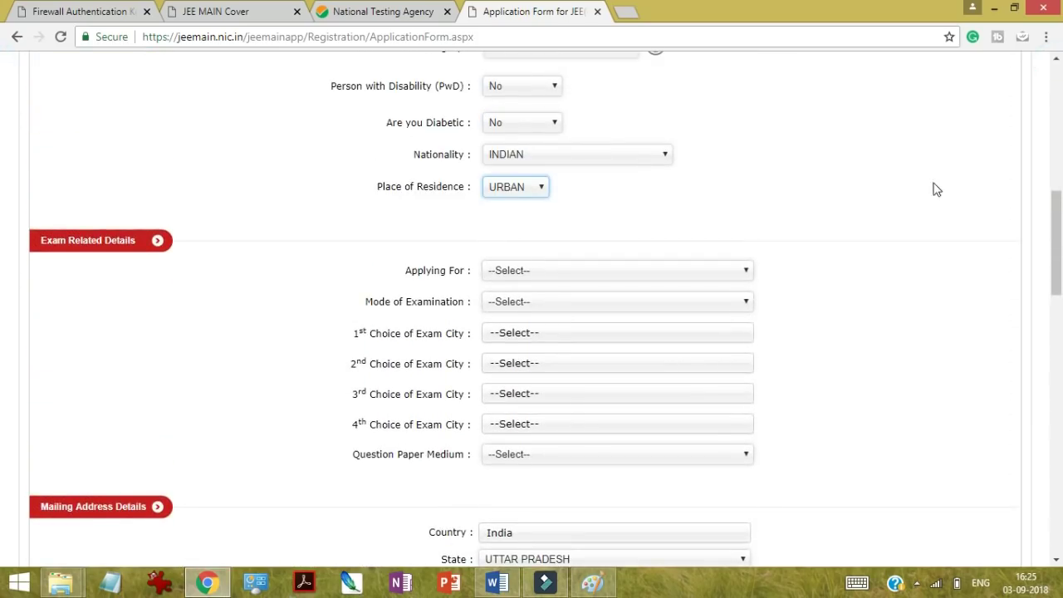
{"action": "left_click", "coordinate": [624, 272]}
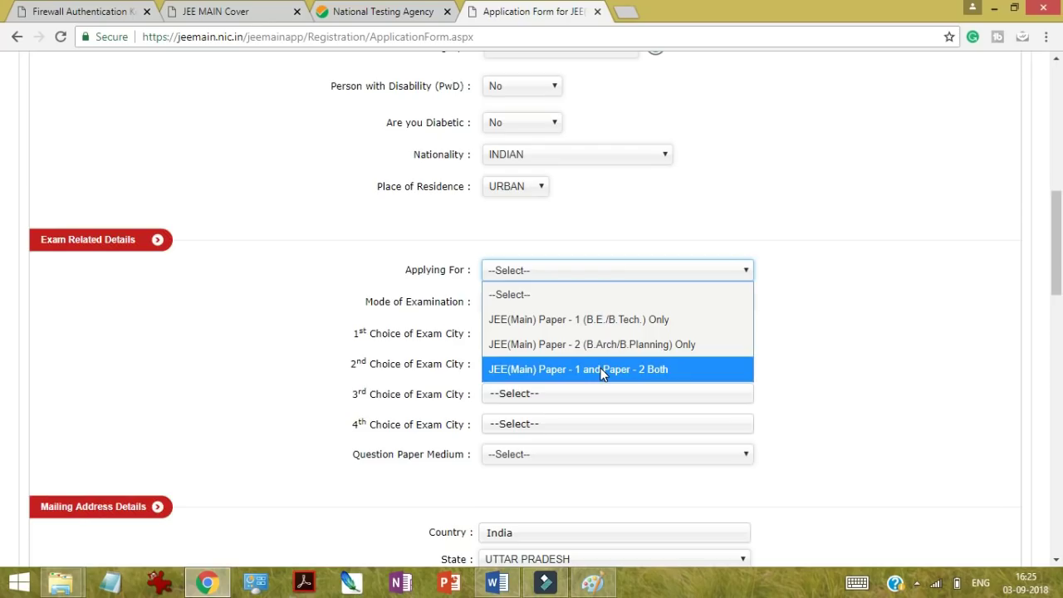
Step: Apply for Paper 1 (B.E./B.Tech.) only, in Computer Based Examination mode
{"action": "left_click", "coordinate": [575, 321]}
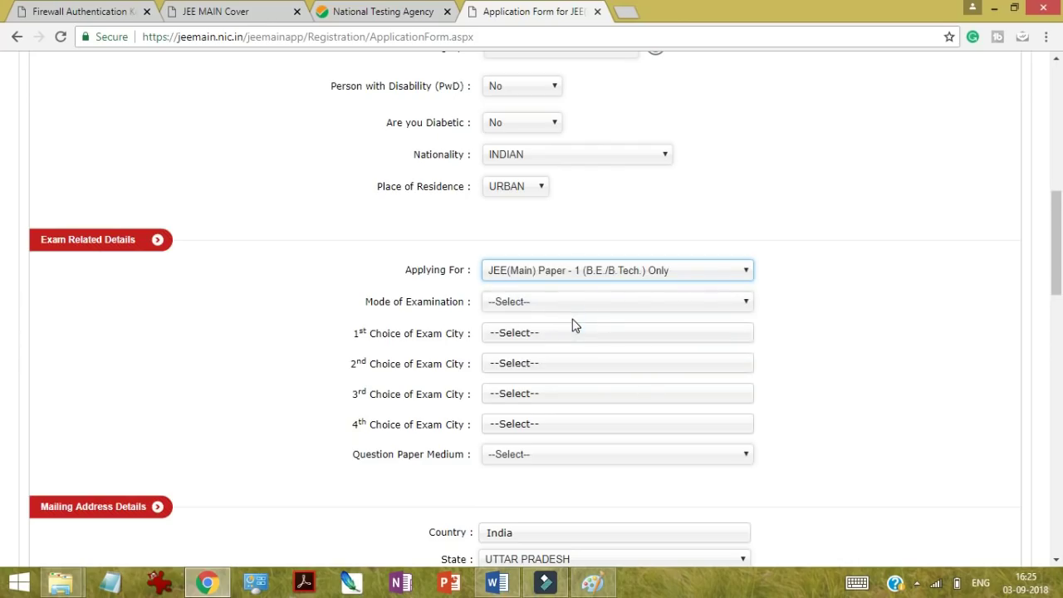
{"action": "left_click", "coordinate": [560, 304]}
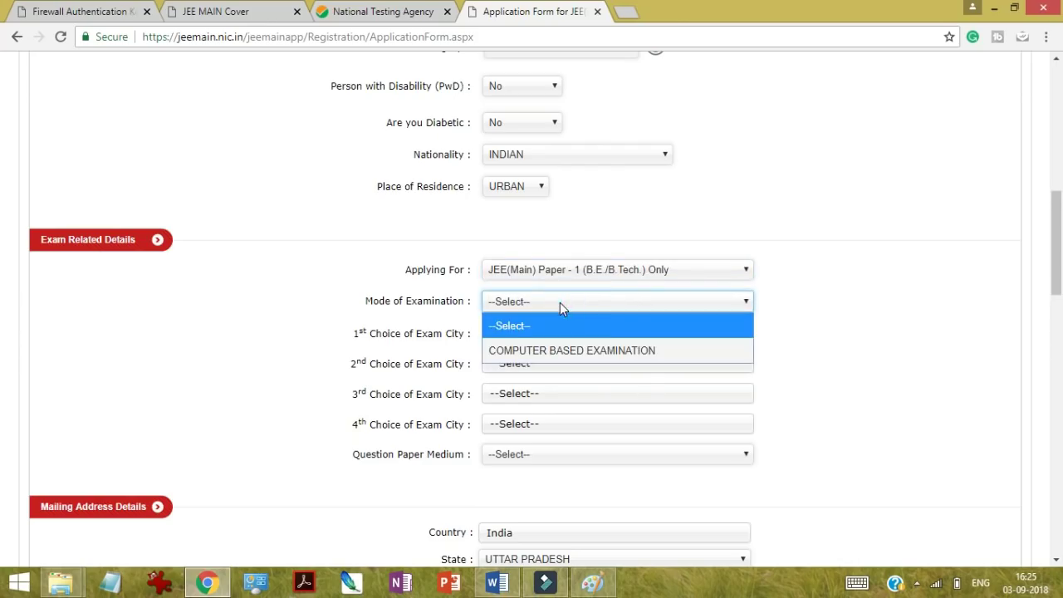
{"action": "left_click", "coordinate": [558, 351]}
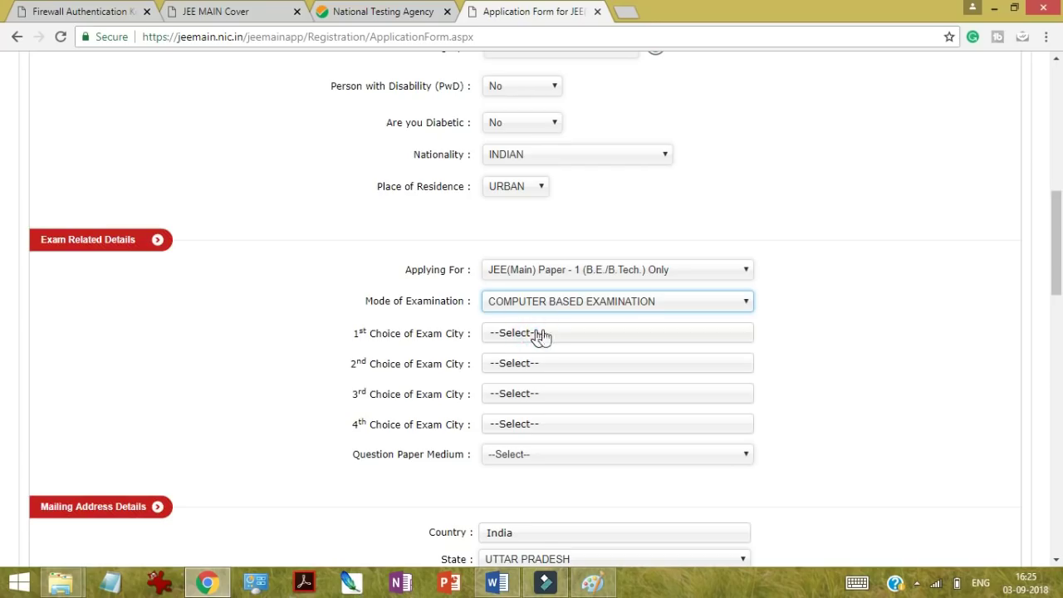
Step: Search 'vara' and choose VARANASI (UTTAR PRADESH) as the first exam city
{"action": "left_click", "coordinate": [538, 334]}
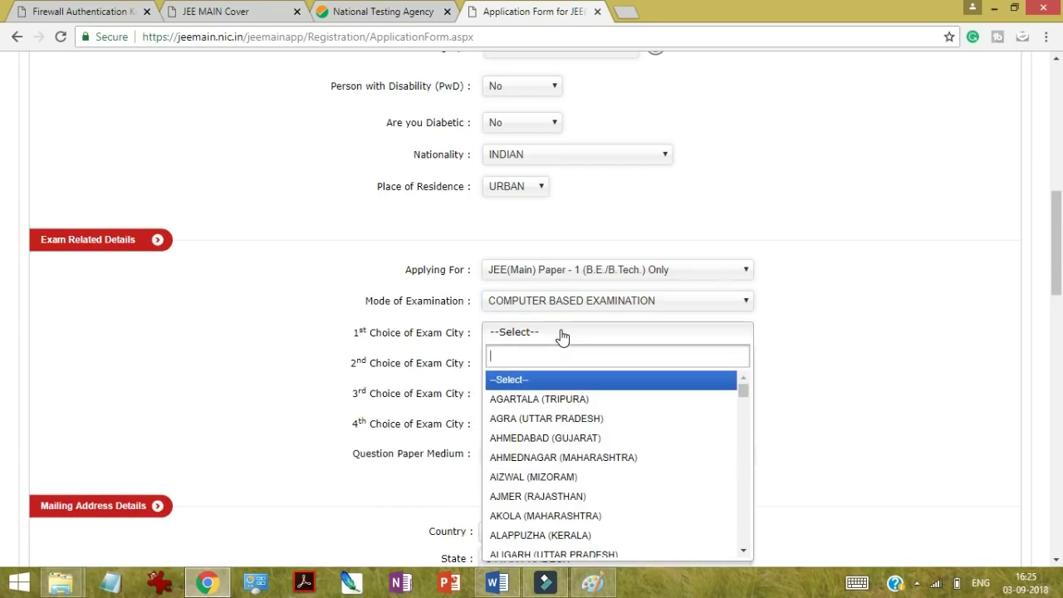
{"action": "type", "text": "vra"}
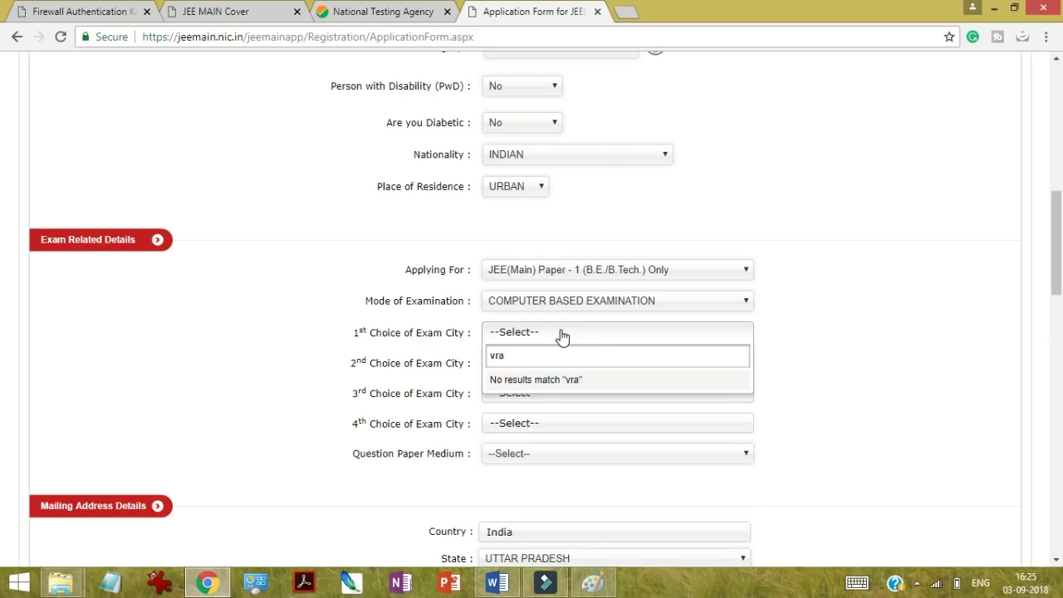
{"action": "key", "text": "BackSpace"}
{"action": "key", "text": "BackSpace"}
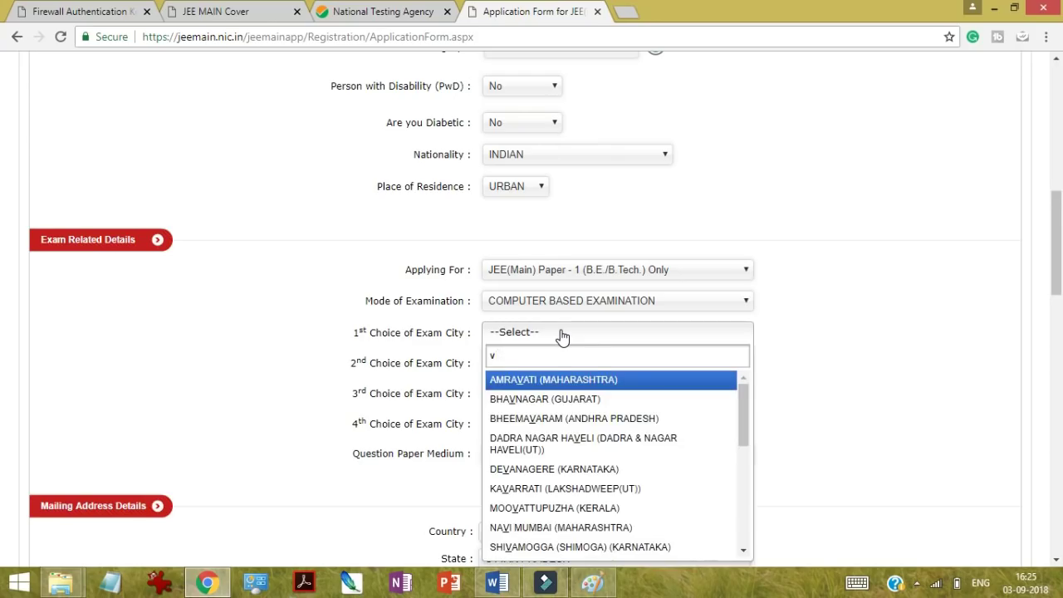
{"action": "type", "text": "ara"}
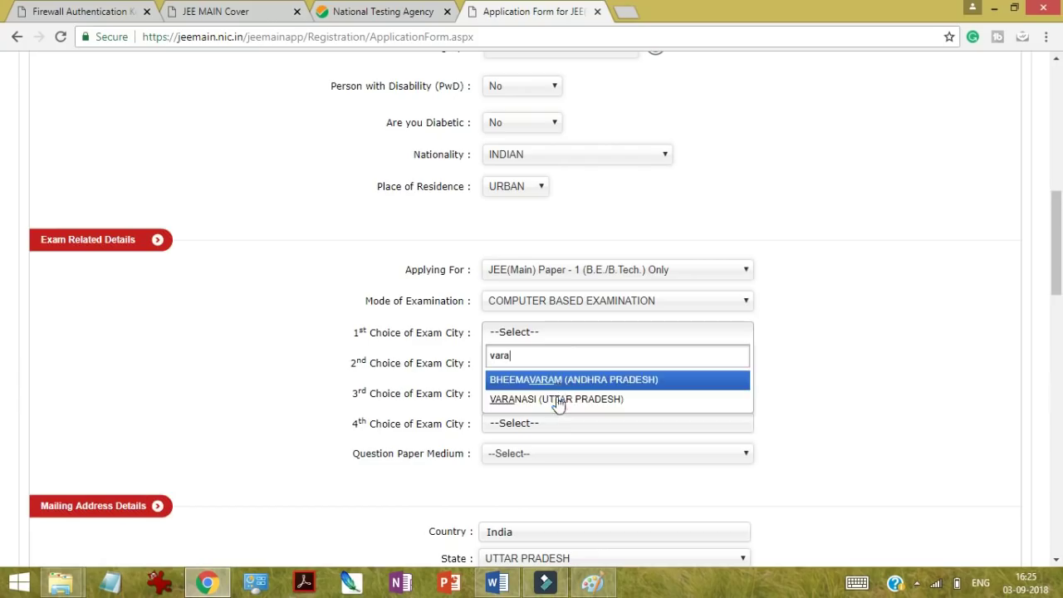
{"action": "left_click", "coordinate": [558, 402]}
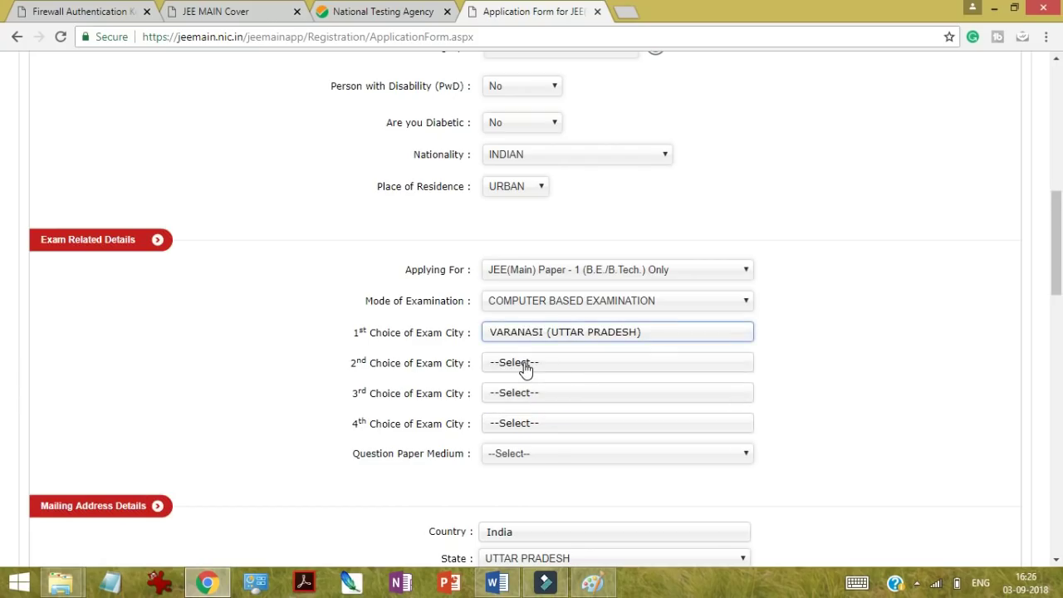
Step: Search 'gorakhpur' and choose GORAKHPUR as the second exam city
{"action": "left_click", "coordinate": [525, 365]}
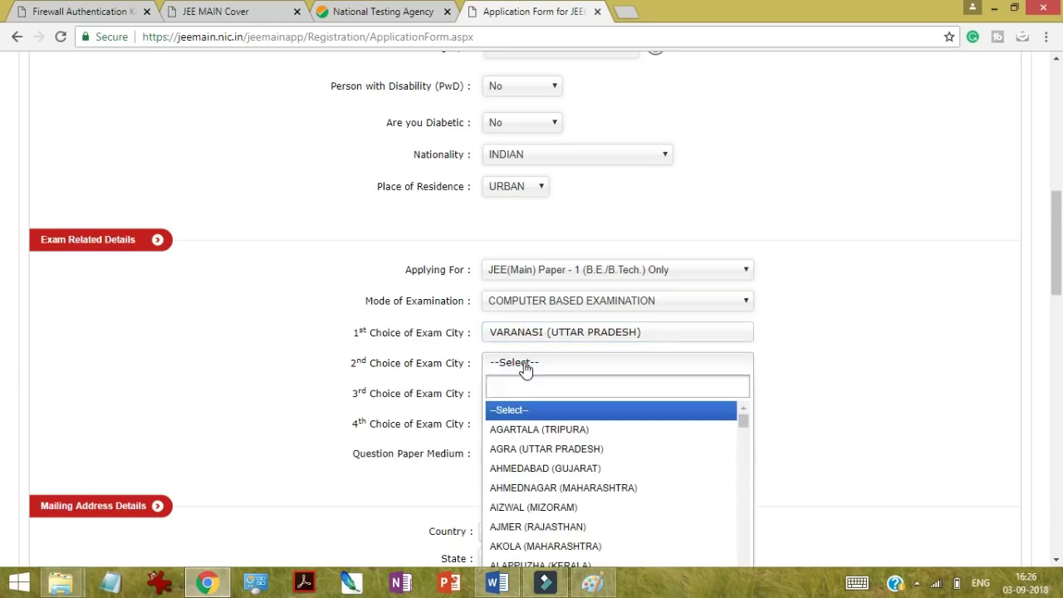
{"action": "type", "text": "gor"}
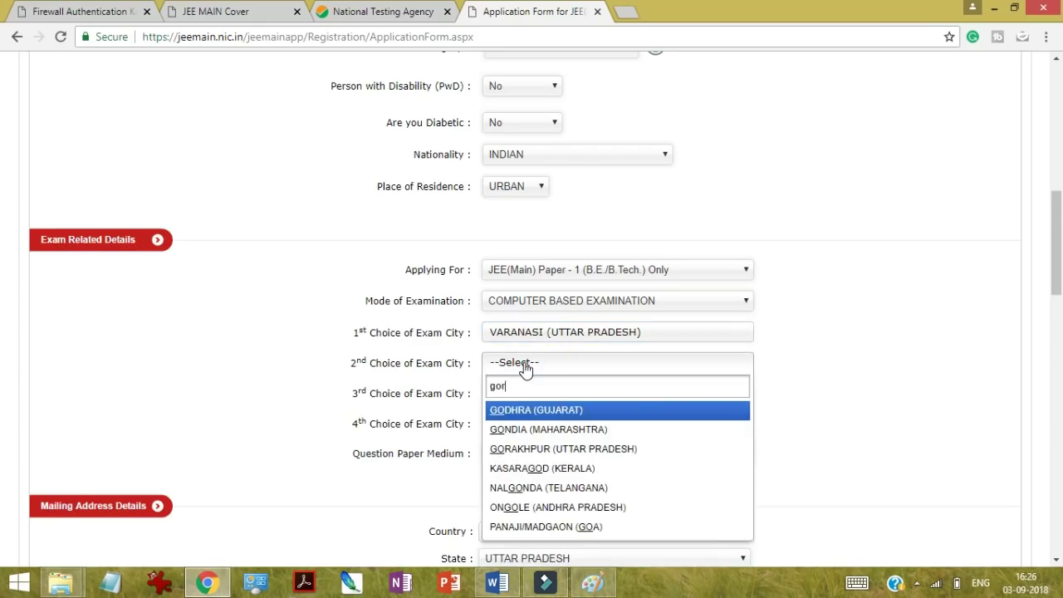
{"action": "type", "text": "akhpur"}
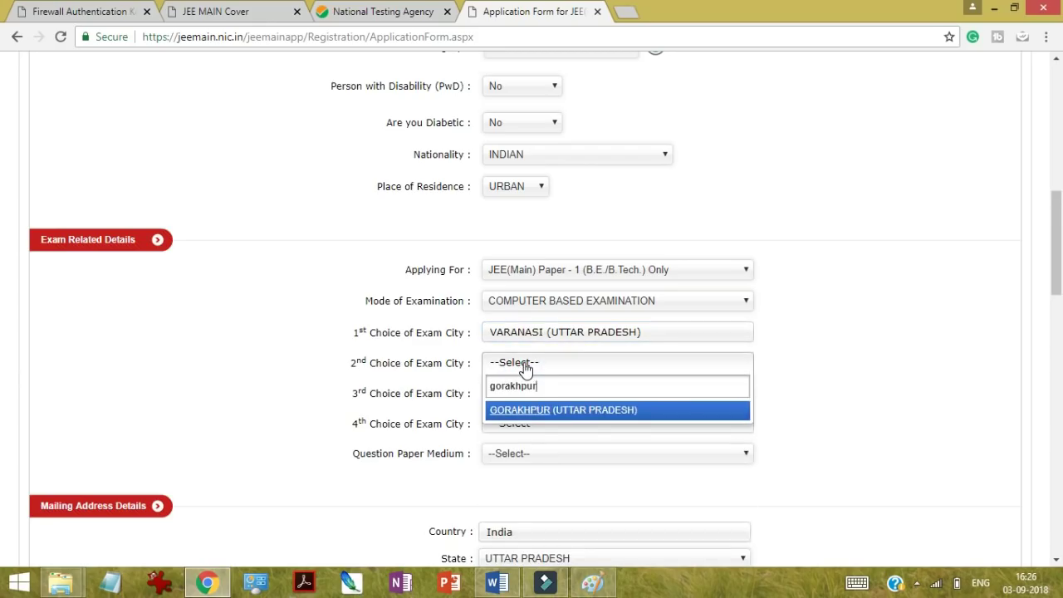
{"action": "left_click", "coordinate": [532, 412]}
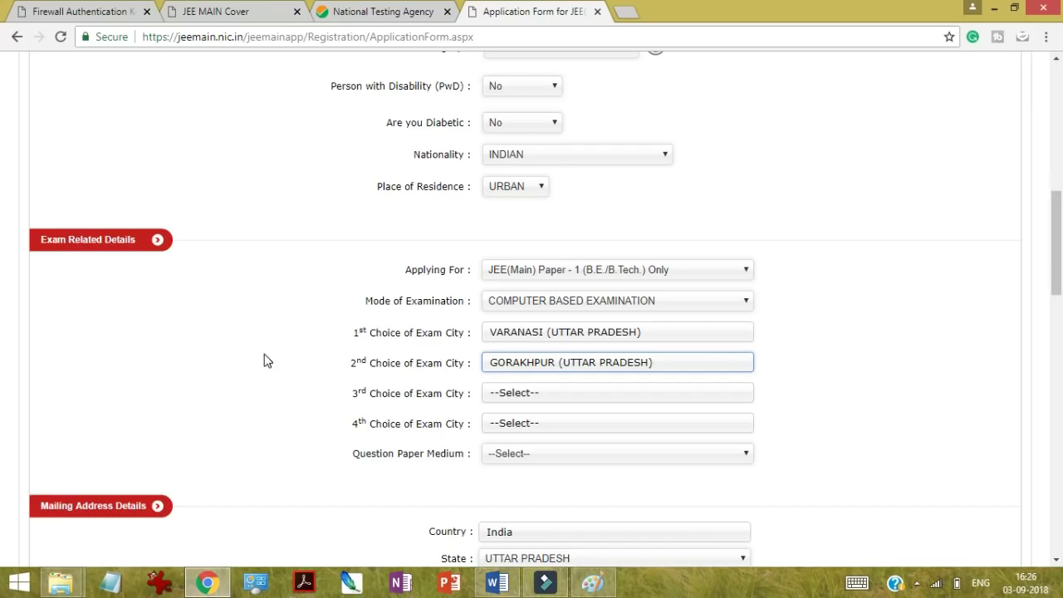
{"action": "key", "text": "Return"}
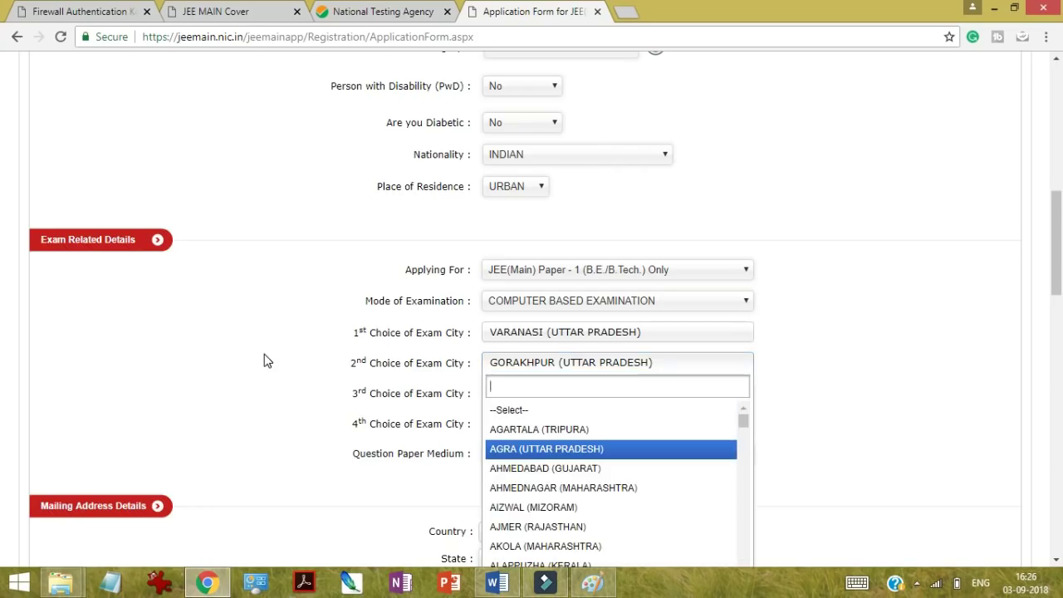
Step: Choose AGRA as the third exam city and also pick AGRA for the fourth
{"action": "left_click", "coordinate": [894, 341]}
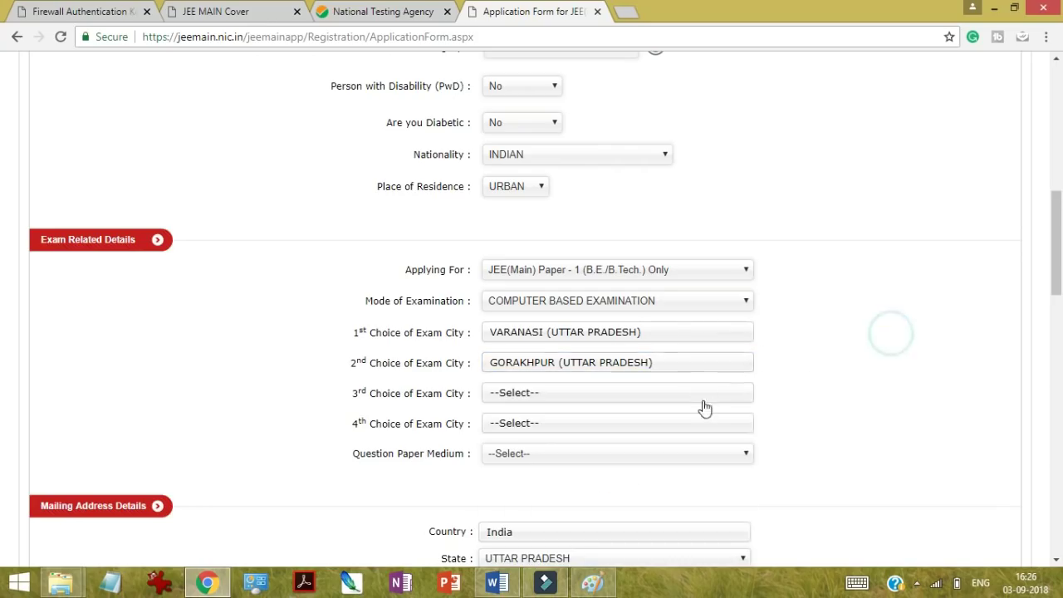
{"action": "left_click", "coordinate": [677, 394]}
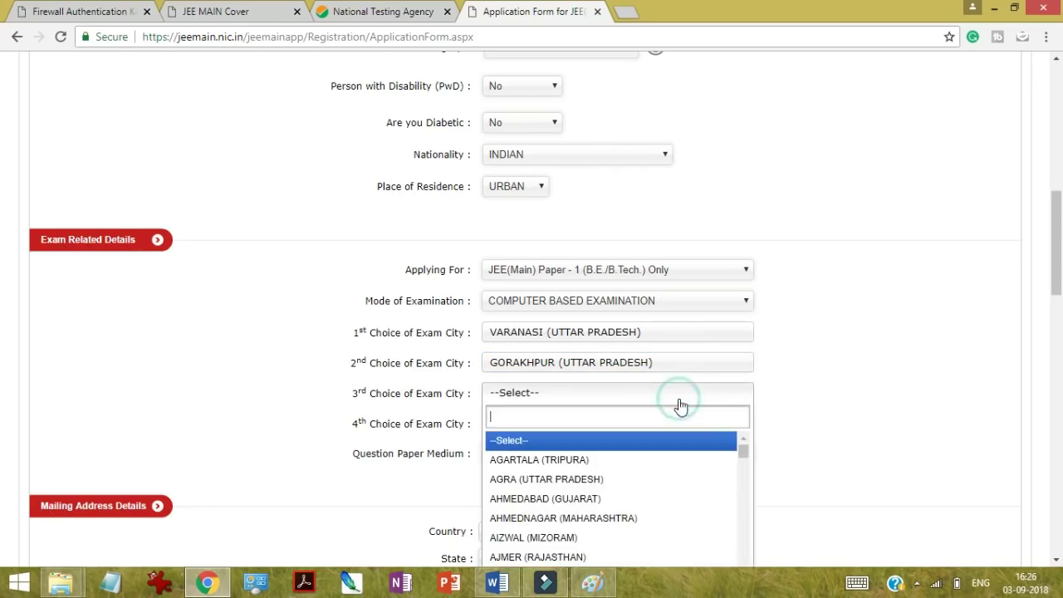
{"action": "left_click", "coordinate": [598, 480]}
{"action": "left_click", "coordinate": [554, 425]}
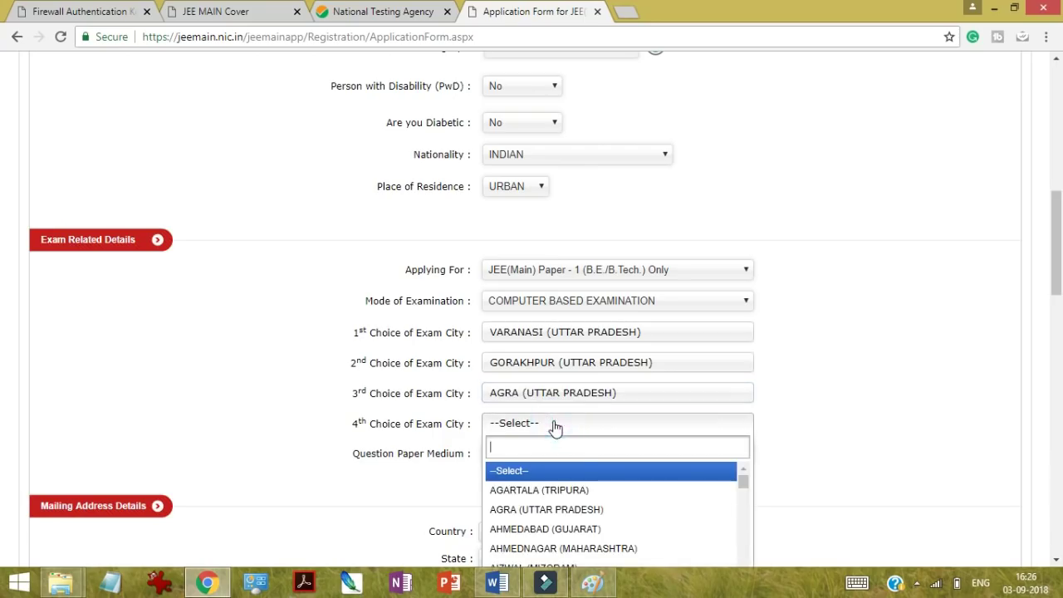
{"action": "left_click", "coordinate": [558, 508]}
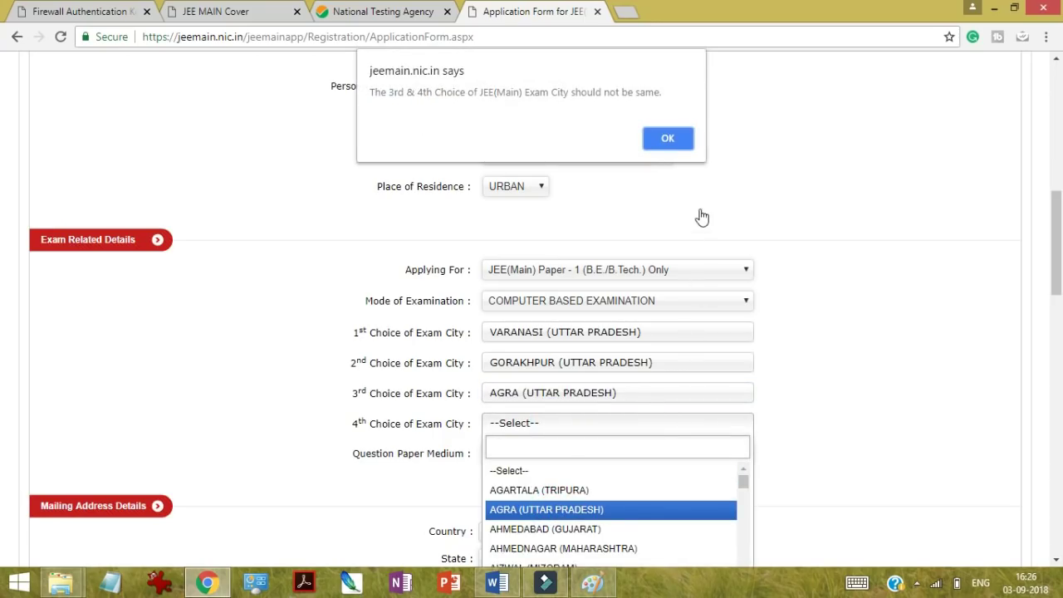
Step: Dismiss the duplicate-city alert and change the 4th exam city to AHMEDABAD (GUJARAT)
{"action": "left_click", "coordinate": [667, 138]}
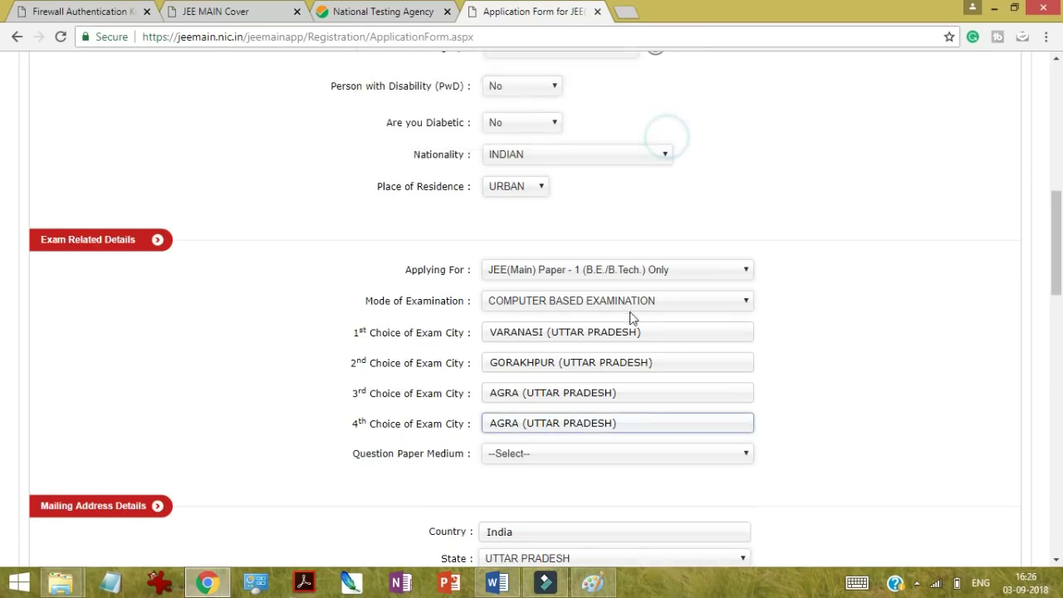
{"action": "left_click", "coordinate": [589, 458]}
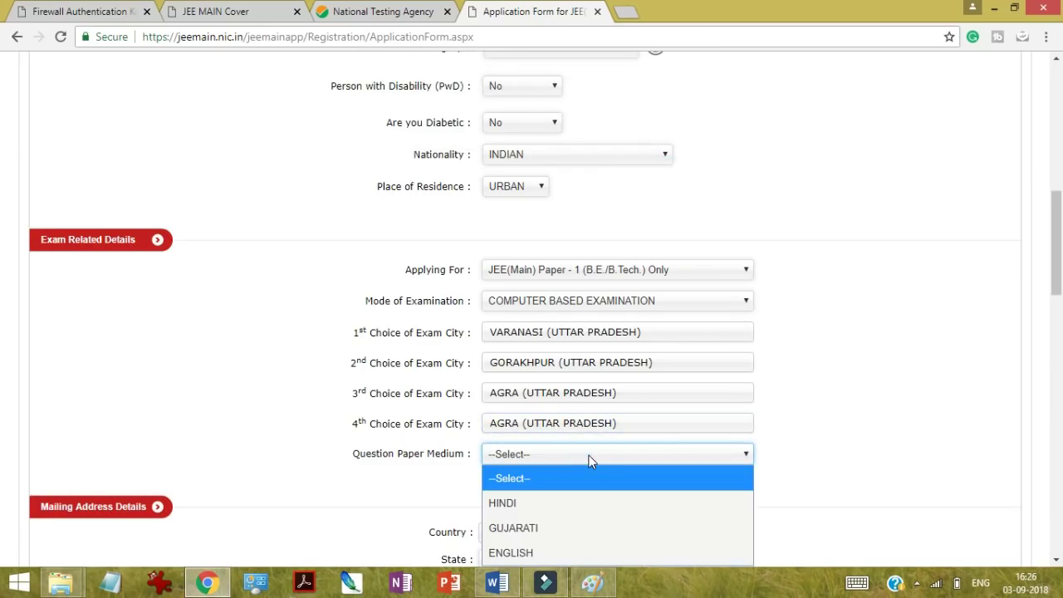
{"action": "left_click", "coordinate": [604, 426]}
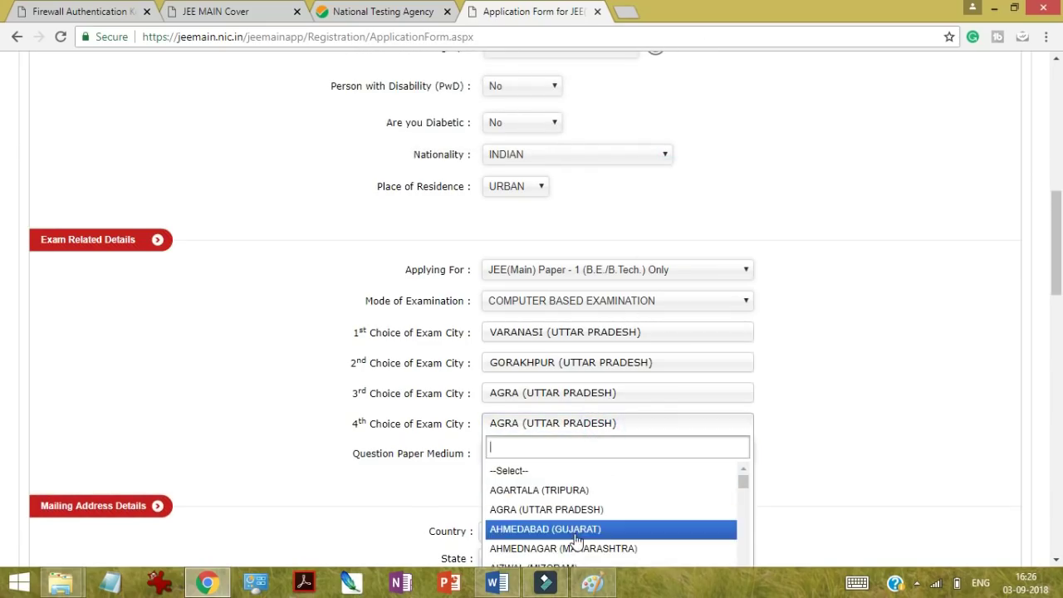
{"action": "left_click", "coordinate": [574, 531]}
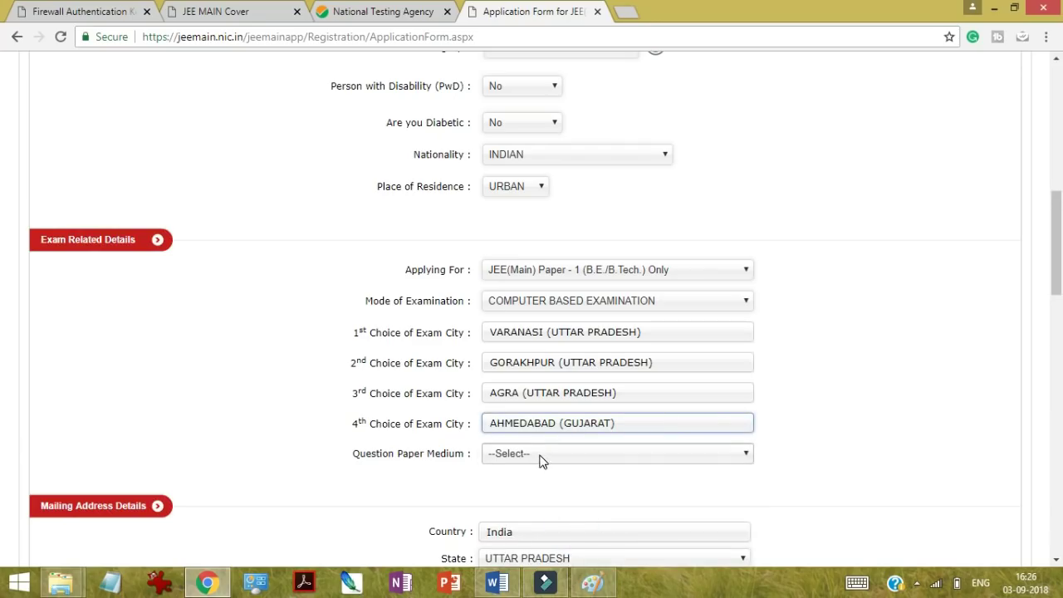
Step: Set the question paper medium to ENGLISH
{"action": "left_click", "coordinate": [542, 461]}
{"action": "left_click", "coordinate": [1057, 559]}
{"action": "left_click", "coordinate": [722, 396]}
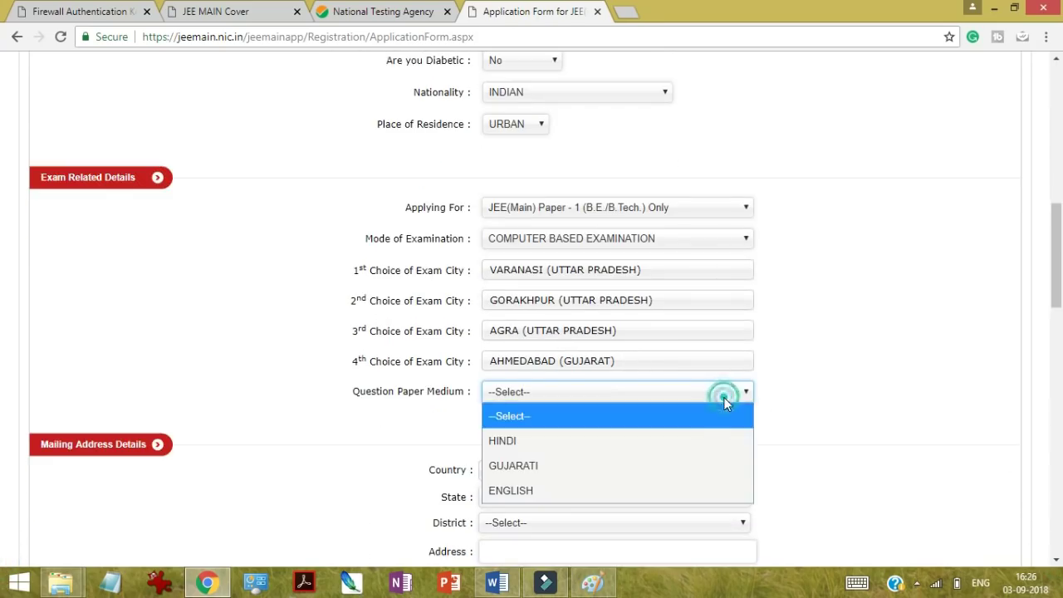
{"action": "left_click", "coordinate": [661, 490]}
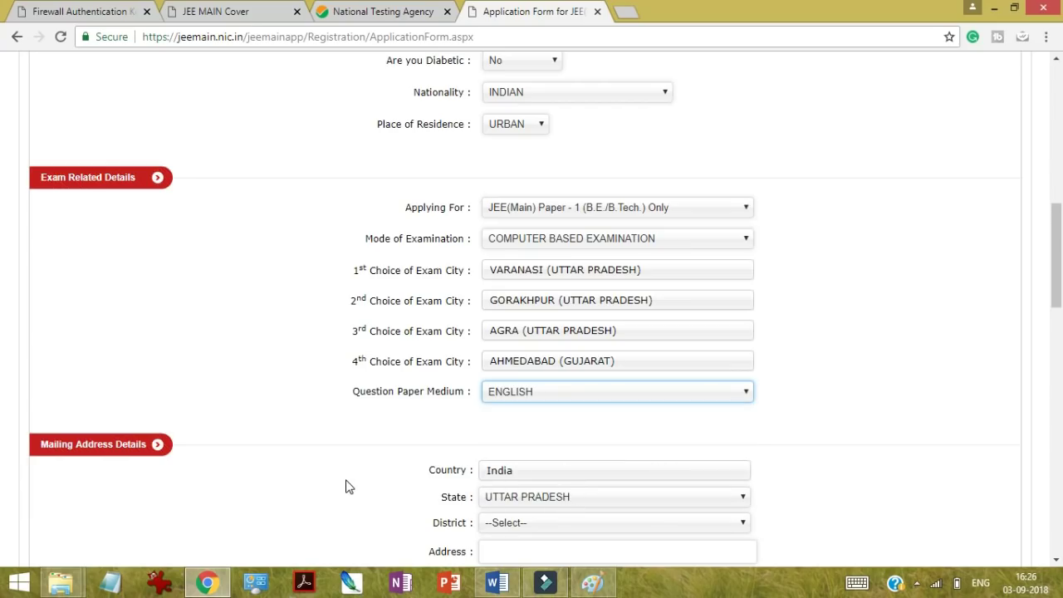
Step: Select VARANASI as the mailing address district
{"action": "scroll", "coordinate": [1060, 563], "scroll_direction": "down", "scroll_amount": 2}
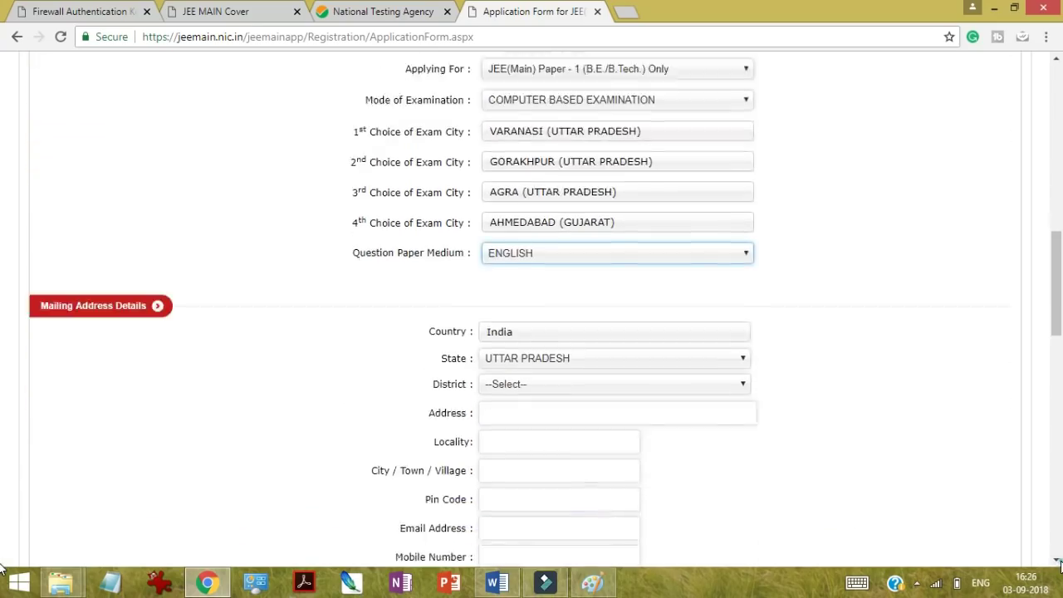
{"action": "scroll", "coordinate": [1060, 563], "scroll_direction": "down", "scroll_amount": 2}
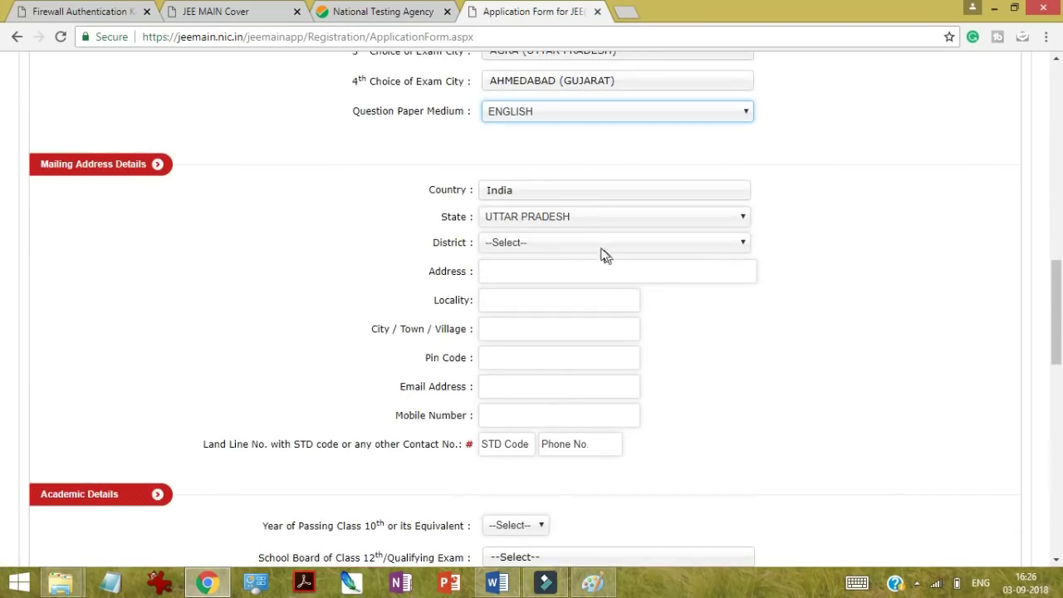
{"action": "left_click", "coordinate": [592, 241]}
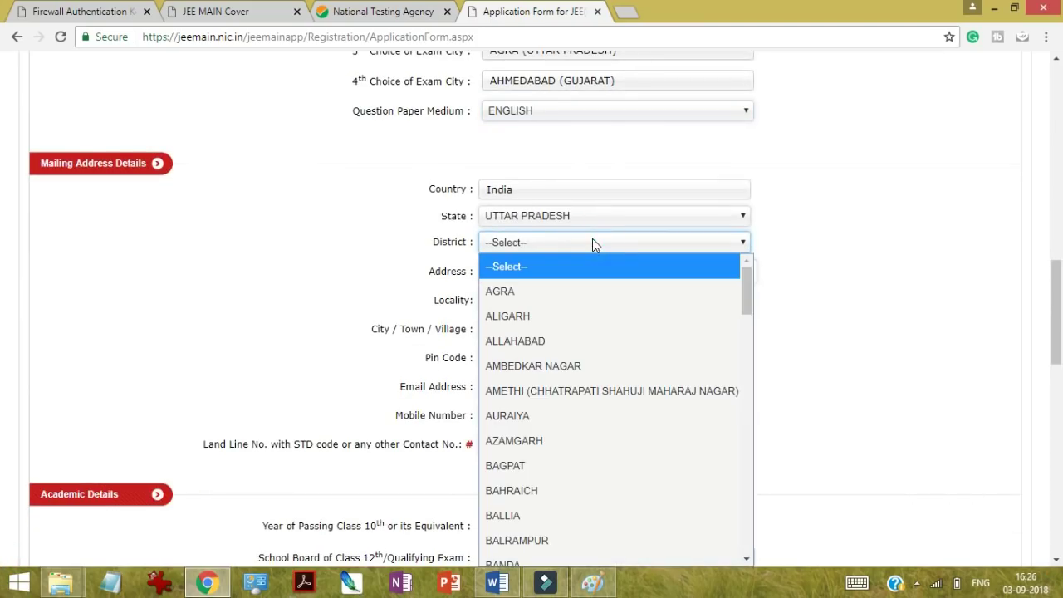
{"action": "key", "text": "v"}
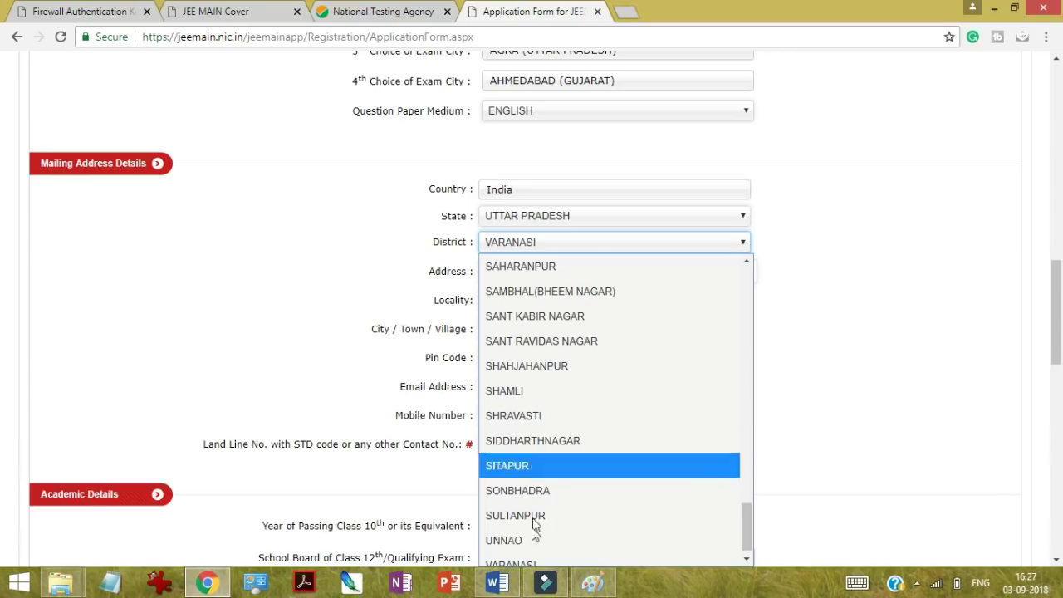
{"action": "left_click", "coordinate": [526, 554]}
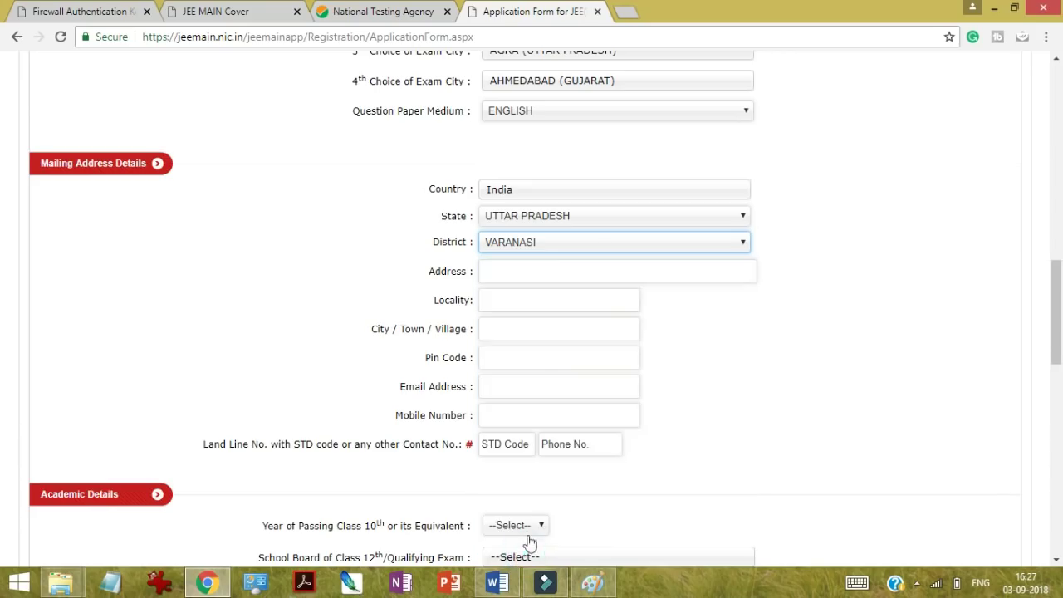
Step: Enter placeholder text for the mailing address and locality
{"action": "left_click", "coordinate": [506, 273]}
{"action": "type", "text": "d"}
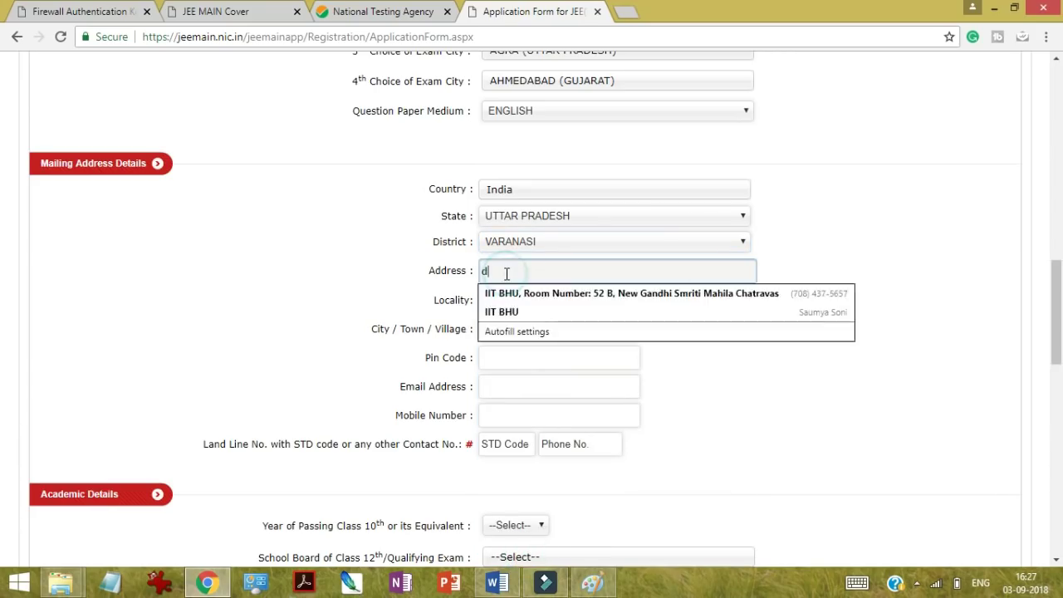
{"action": "type", "text": "skjsch bkjhkjl "}
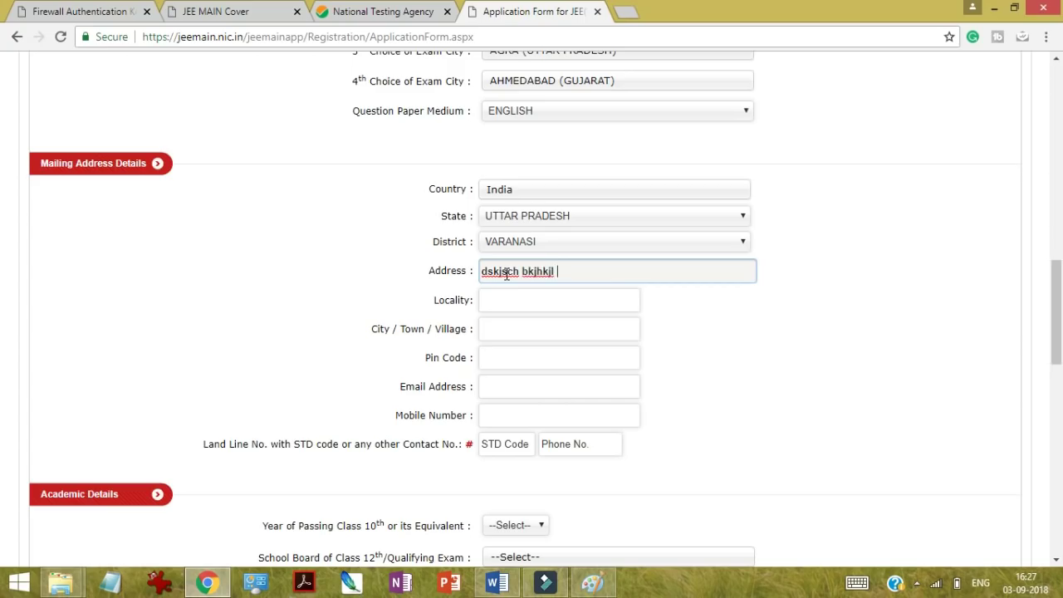
{"action": "type", "text": "vnndjvk kcvmc m"}
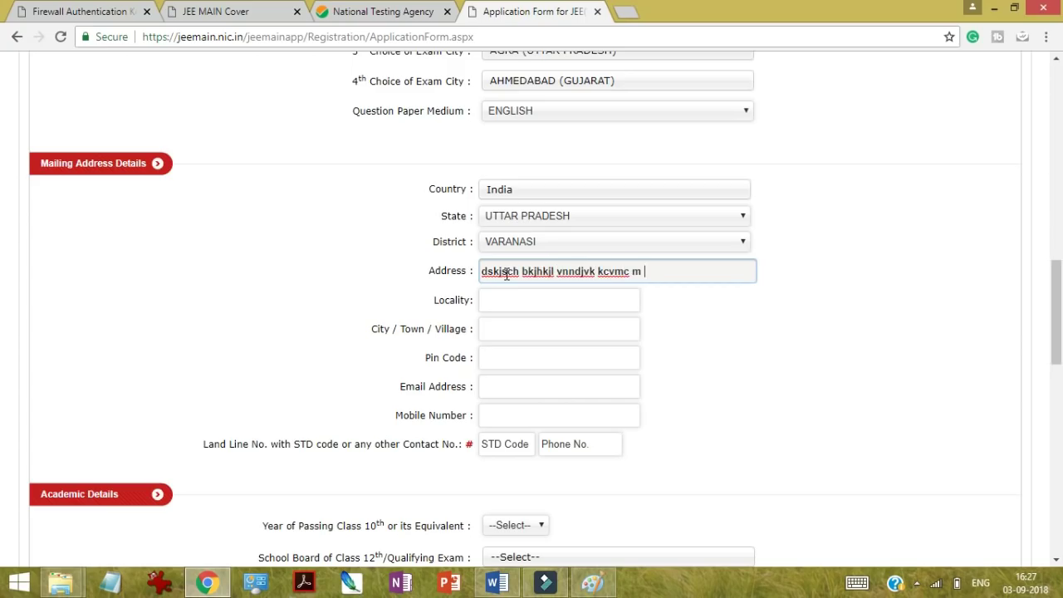
{"action": "left_click", "coordinate": [563, 298]}
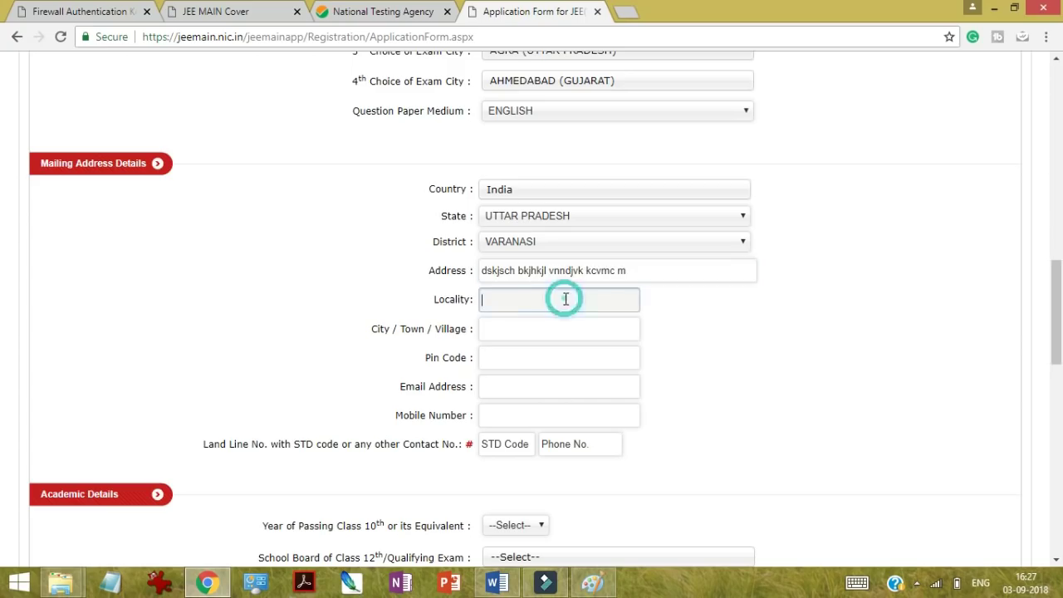
{"action": "type", "text": "klklx m"}
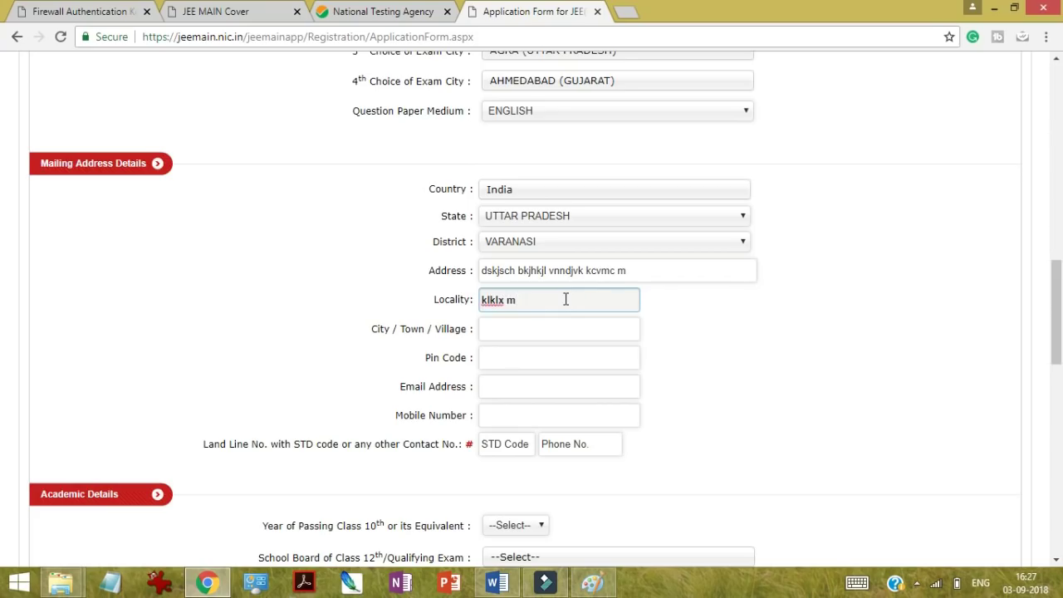
Step: Autofill city, pin code and contact details, then enter landline STD code 0540
{"action": "left_click", "coordinate": [526, 328]}
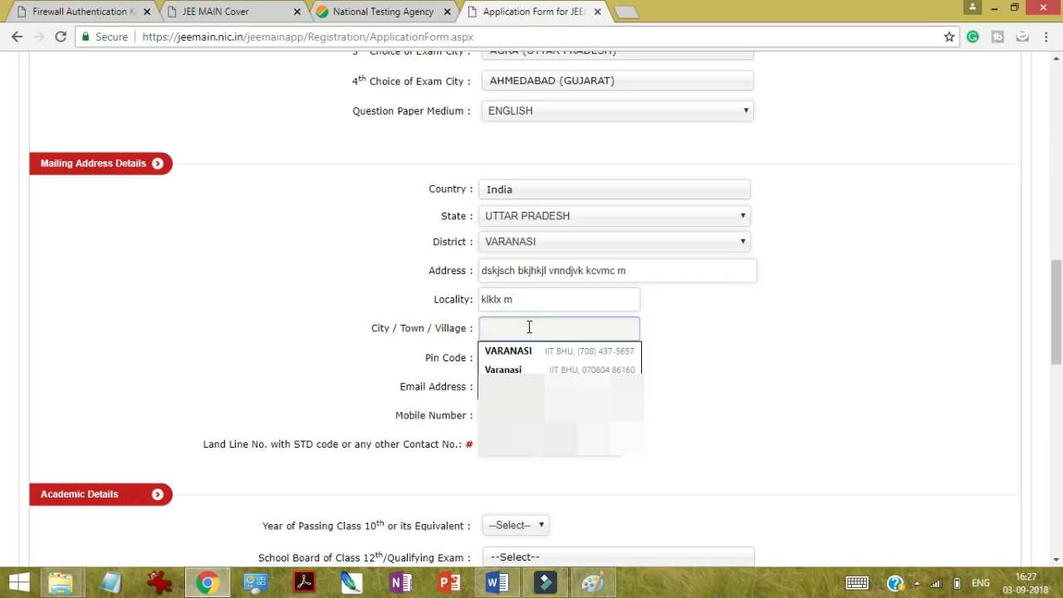
{"action": "left_click", "coordinate": [528, 351]}
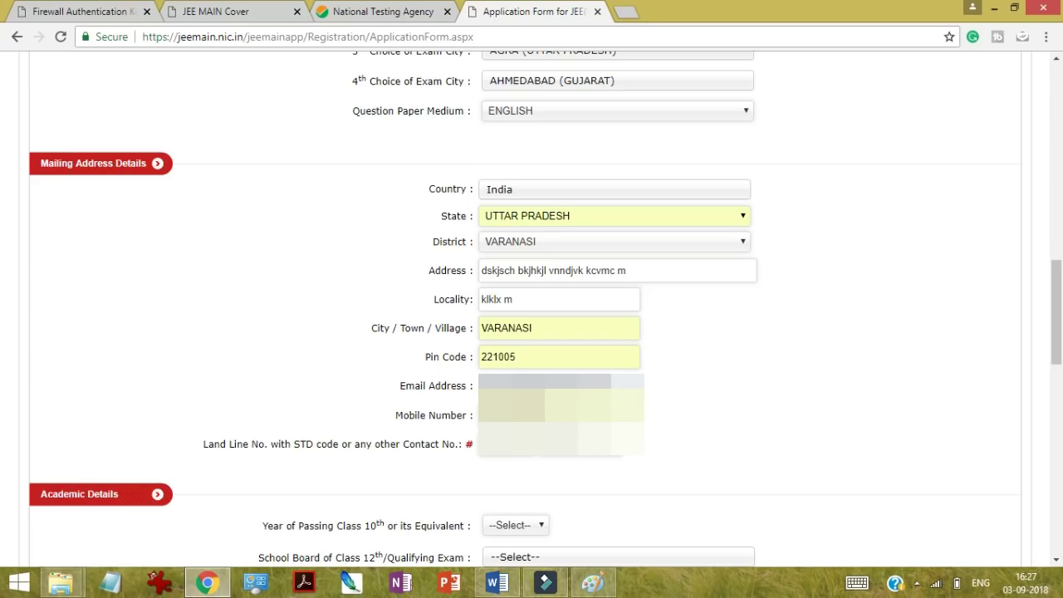
{"action": "left_click", "coordinate": [691, 401]}
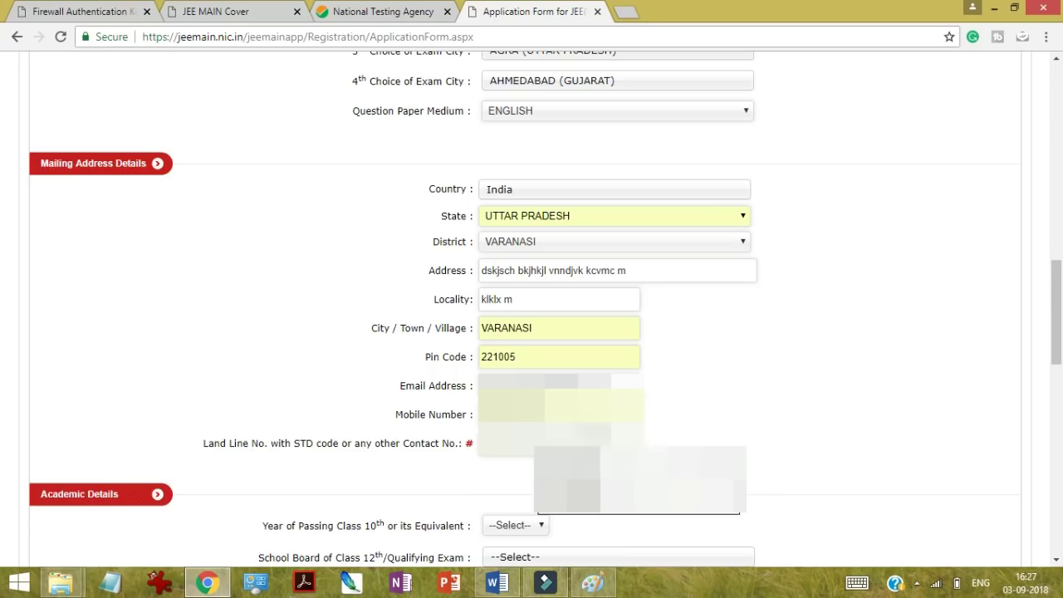
{"action": "left_click", "coordinate": [700, 410]}
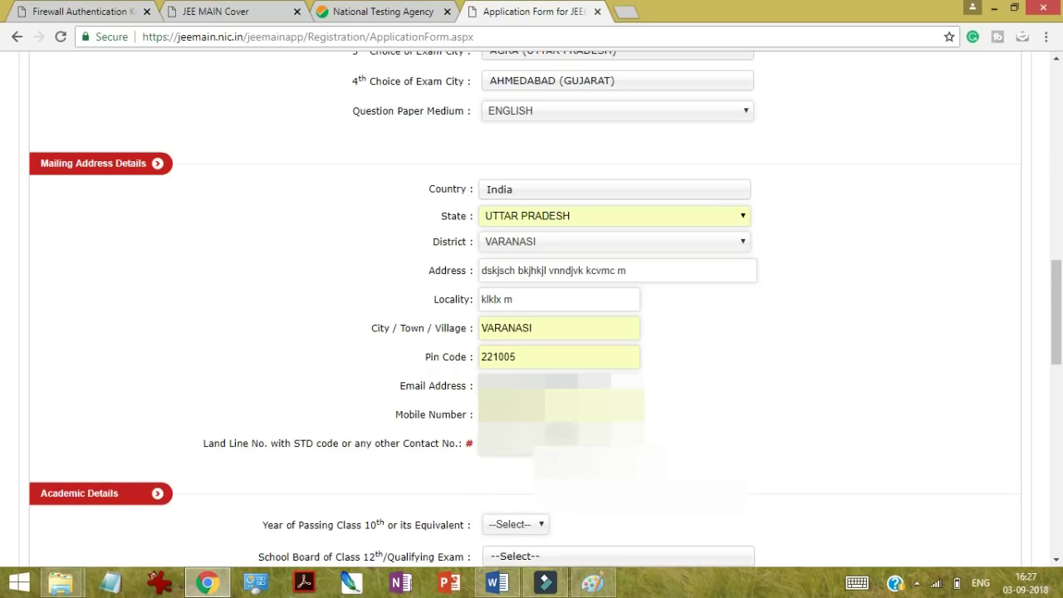
{"action": "left_click", "coordinate": [524, 443]}
{"action": "type", "text": "0"}
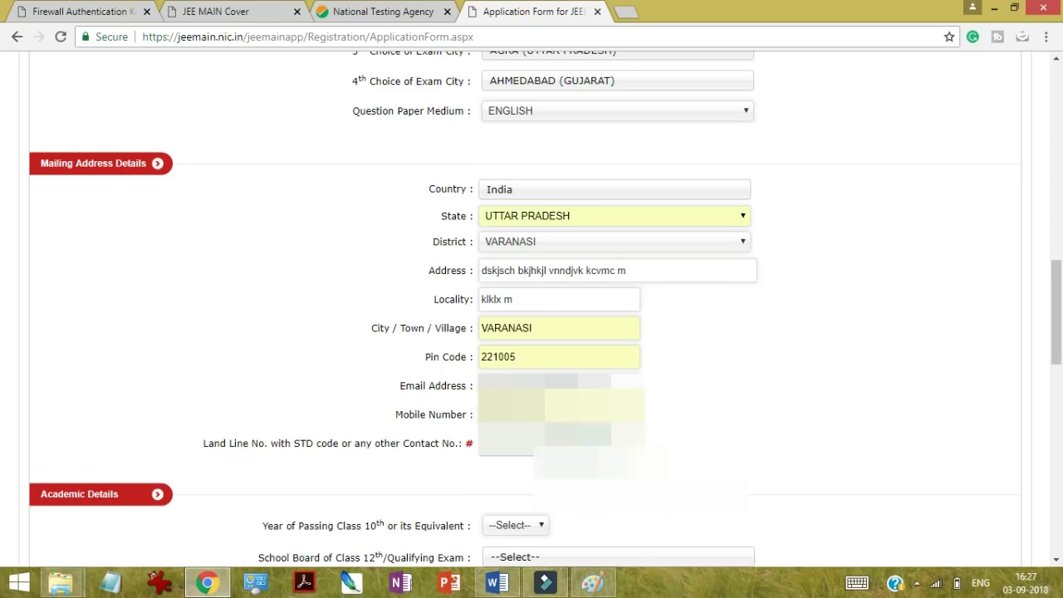
{"action": "type", "text": "540"}
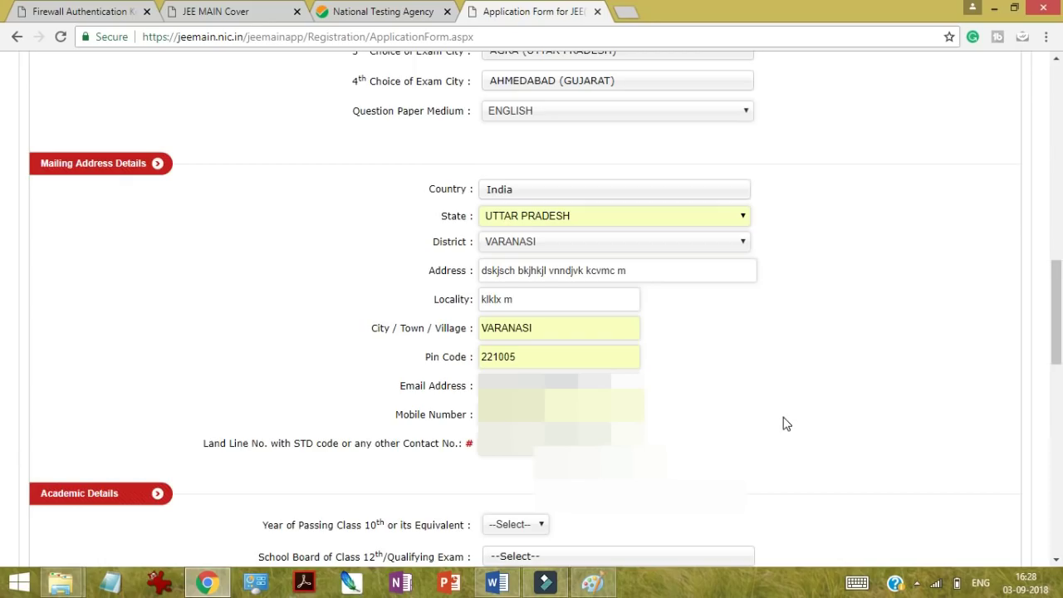
Step: Set the class 10th passing year to 2017
{"action": "scroll", "coordinate": [786, 424], "scroll_direction": "down", "scroll_amount": 1}
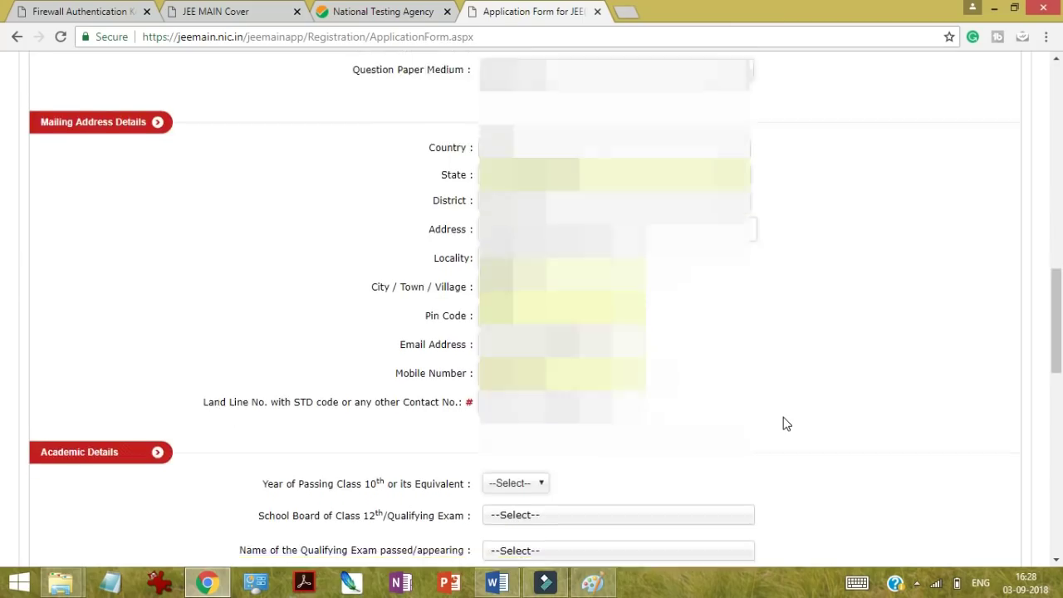
{"action": "scroll", "coordinate": [787, 423], "scroll_direction": "down", "scroll_amount": 3}
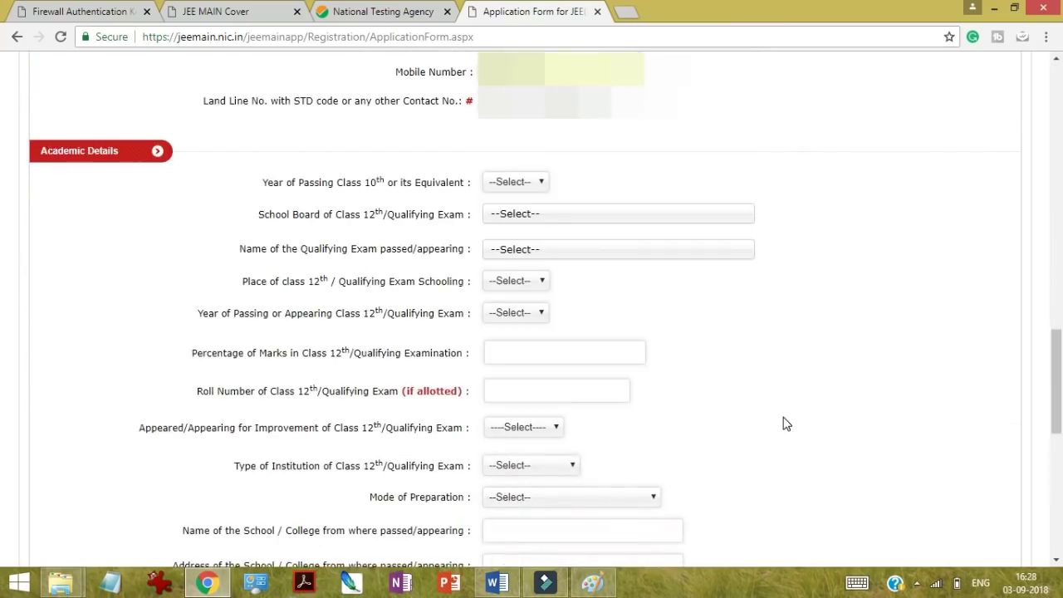
{"action": "left_click", "coordinate": [514, 183]}
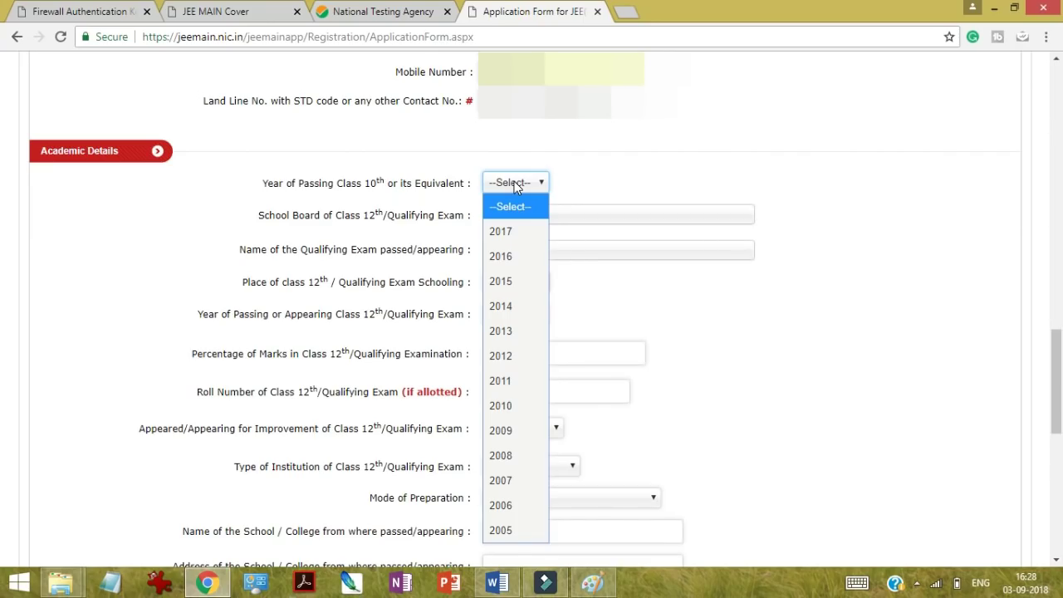
{"action": "left_click", "coordinate": [500, 232]}
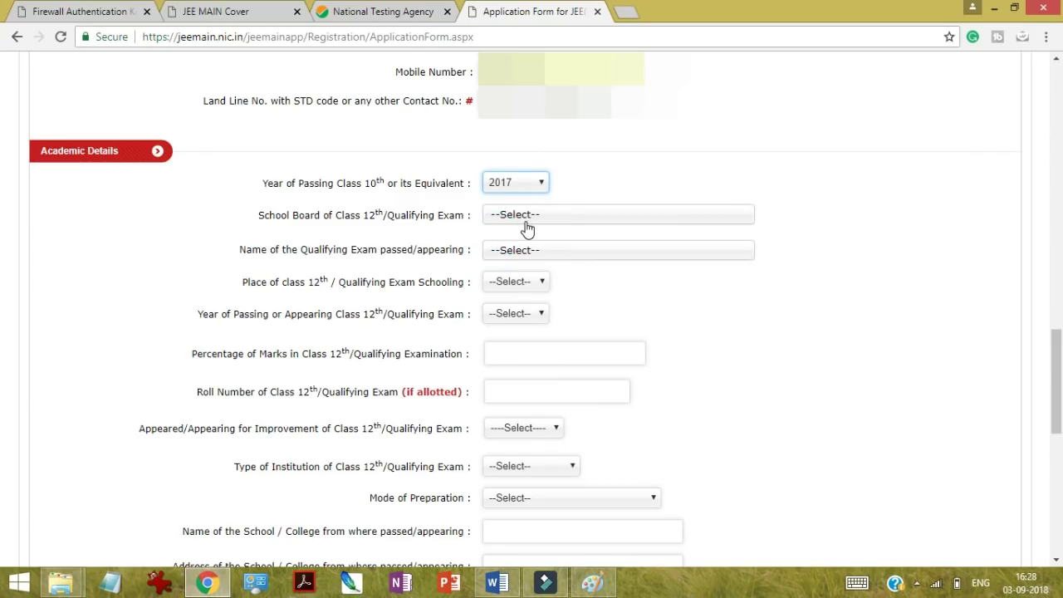
Step: Search 'cbse' and choose CBSE i (CBSE international) as the class 12 board
{"action": "left_click", "coordinate": [526, 218]}
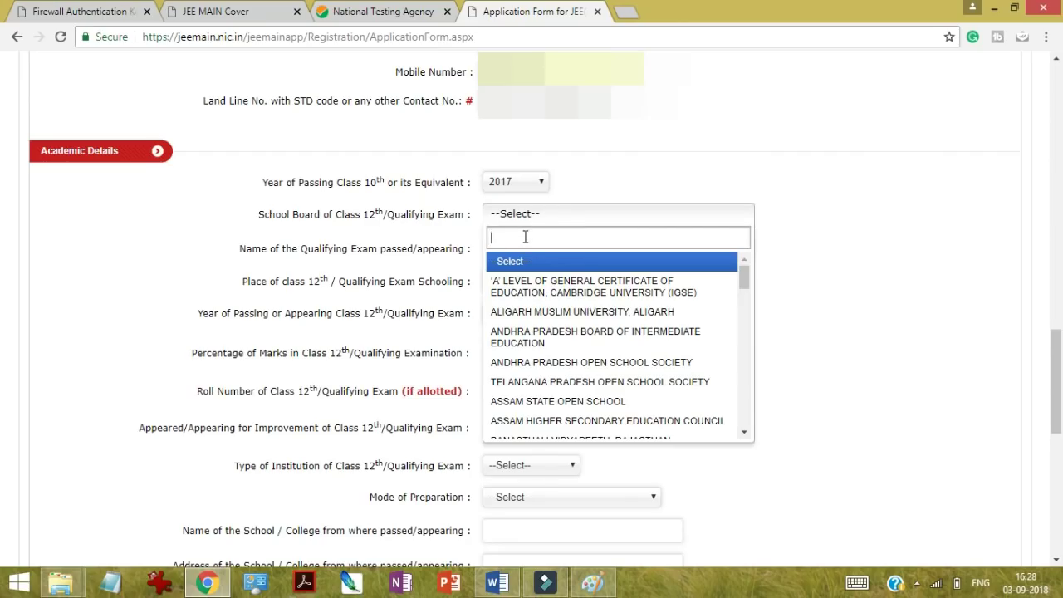
{"action": "type", "text": "cbse"}
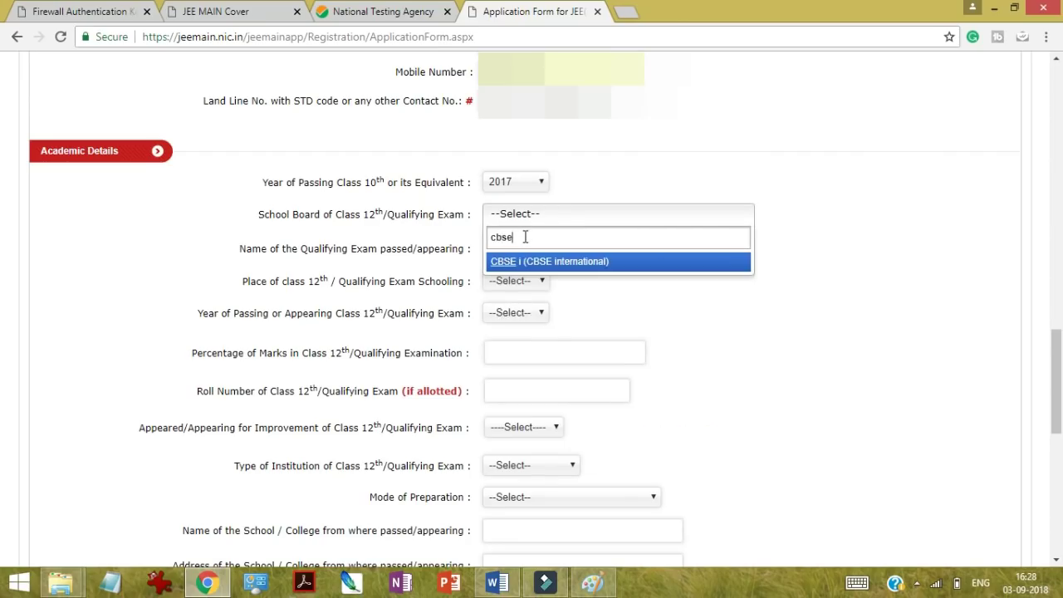
{"action": "left_click", "coordinate": [529, 263]}
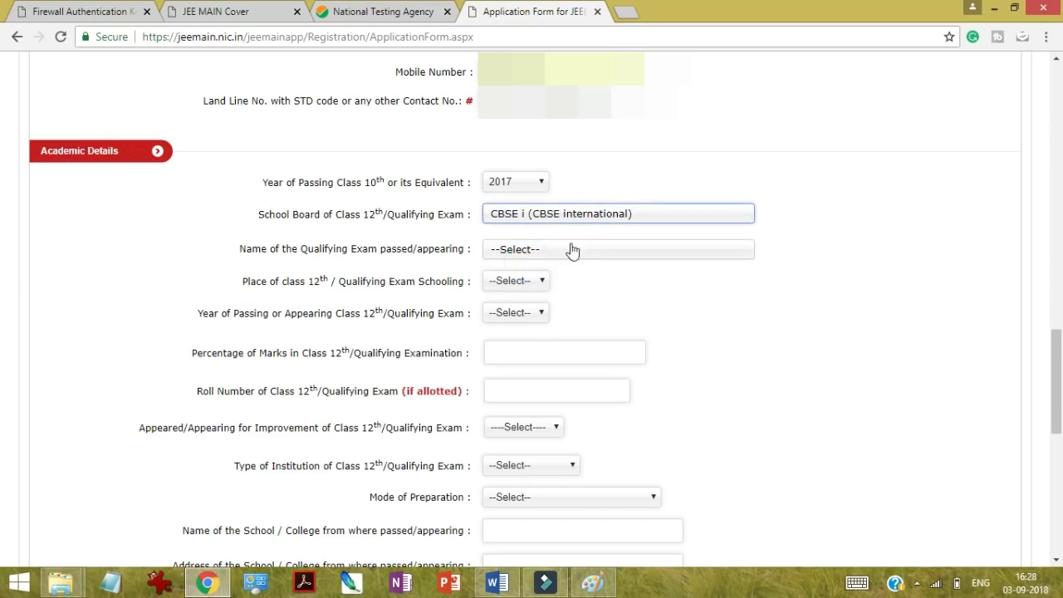
{"action": "left_click", "coordinate": [582, 219]}
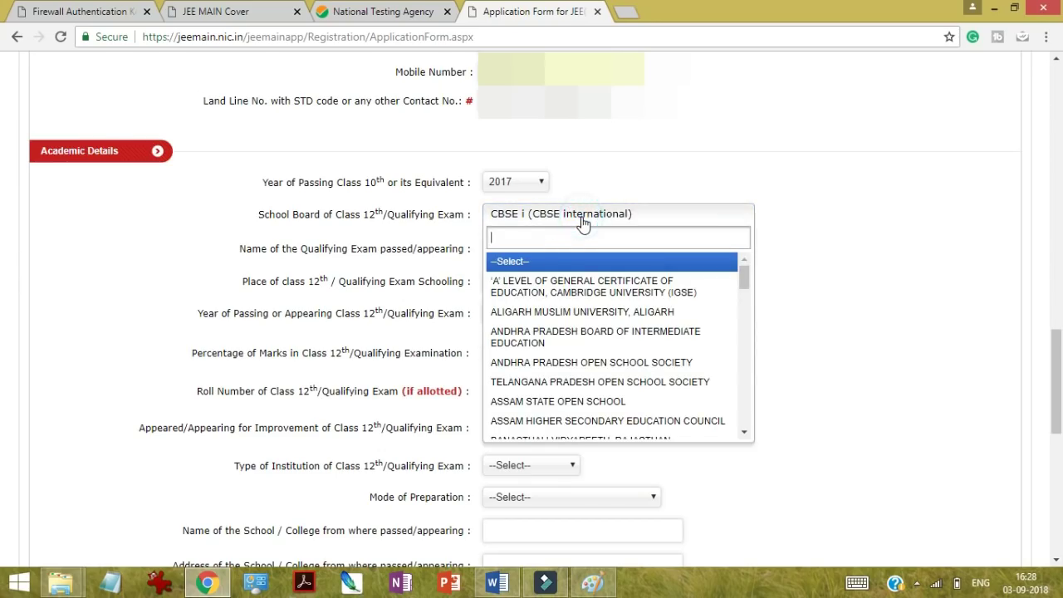
{"action": "type", "text": "cbse"}
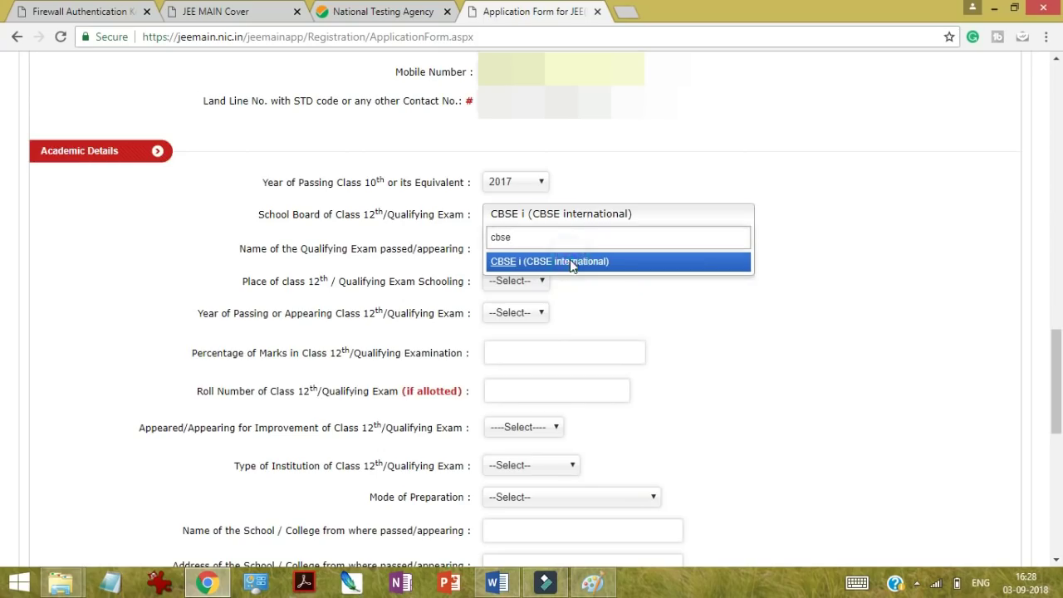
{"action": "left_click", "coordinate": [570, 260]}
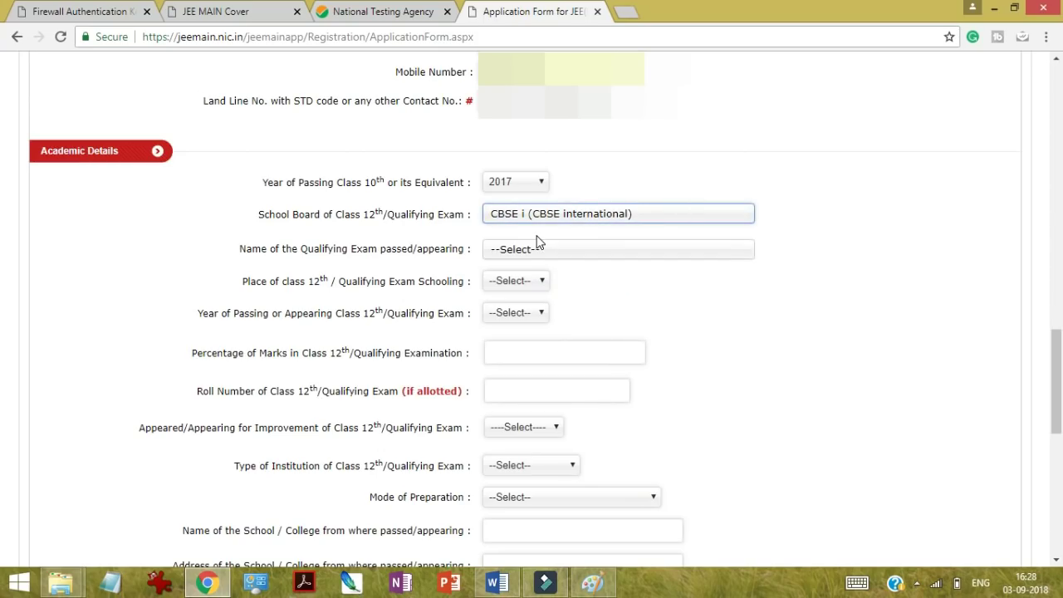
Step: Choose the 10+2 system final examination as the qualifying exam
{"action": "left_click", "coordinate": [544, 256]}
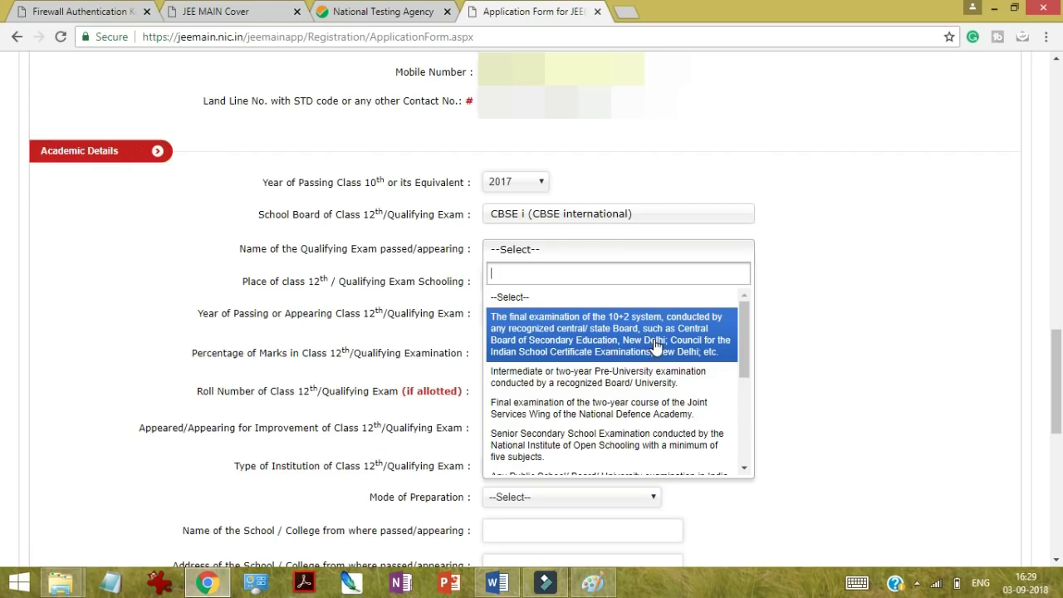
{"action": "left_click", "coordinate": [654, 345]}
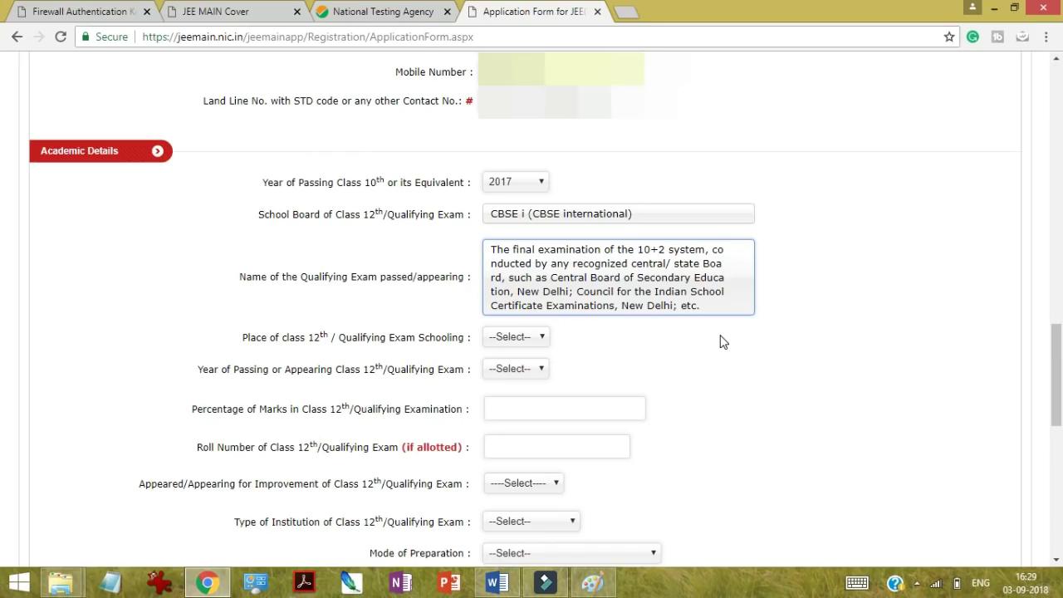
{"action": "left_click", "coordinate": [770, 355]}
{"action": "scroll", "coordinate": [771, 355], "scroll_direction": "down", "scroll_amount": 1}
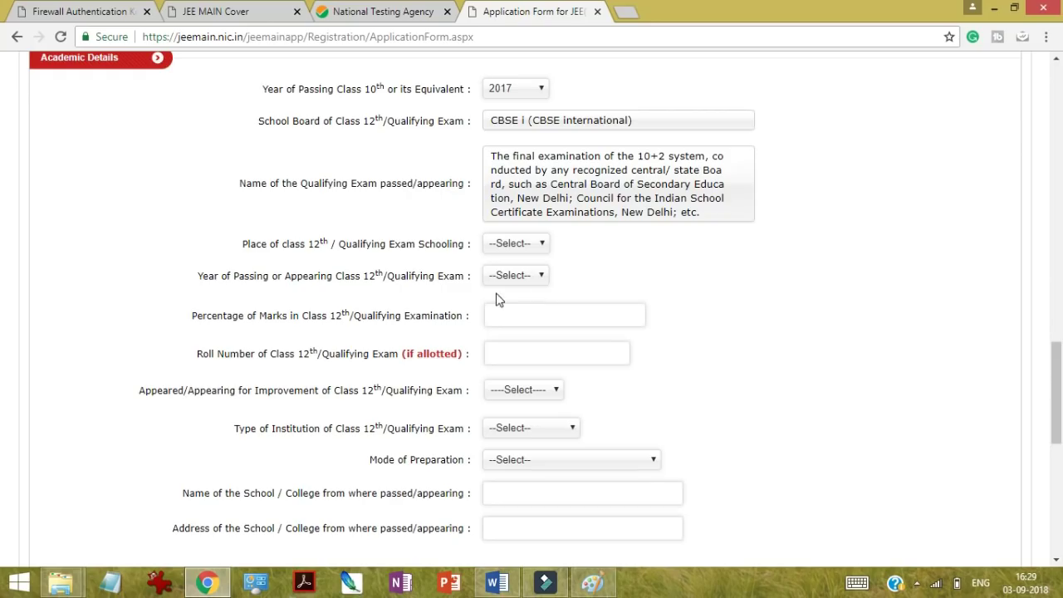
Step: Set schooling place CITY, passing year 2019, institution GOVERNMENT and preparation SELF STUDY
{"action": "left_click", "coordinate": [520, 245]}
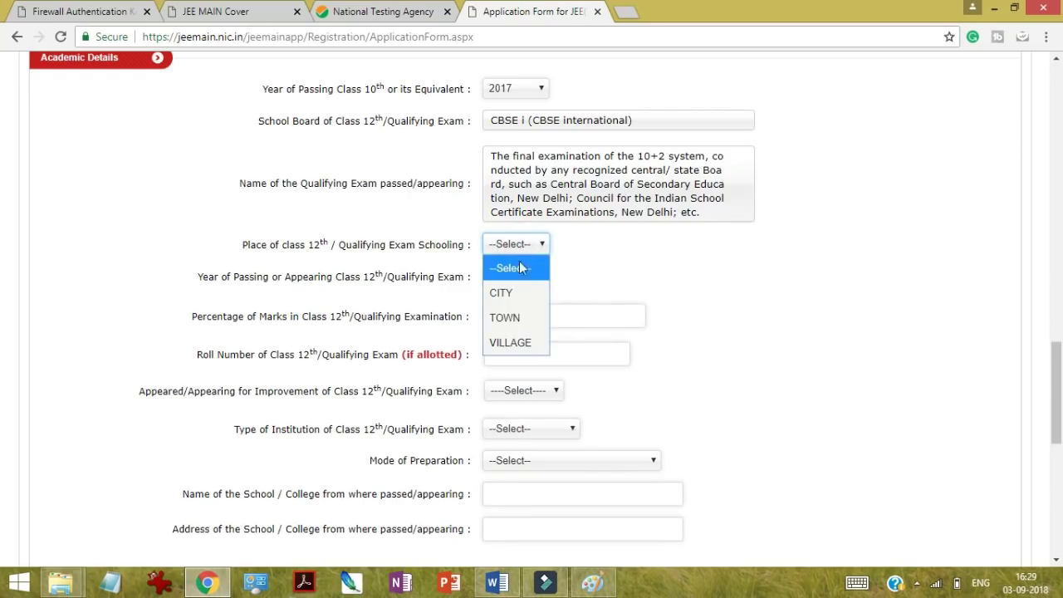
{"action": "left_click", "coordinate": [510, 297]}
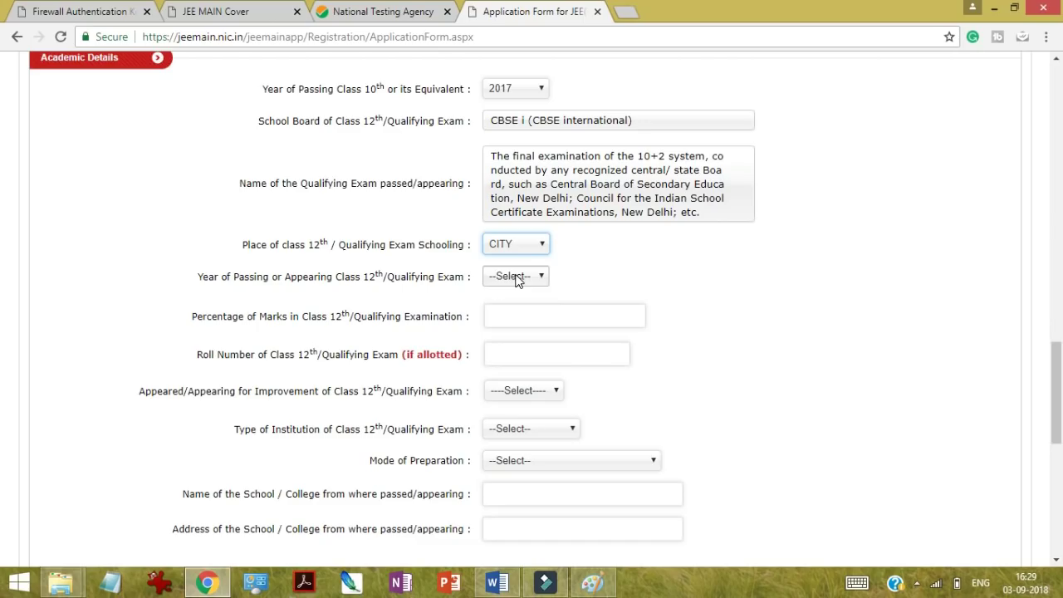
{"action": "left_click", "coordinate": [515, 277]}
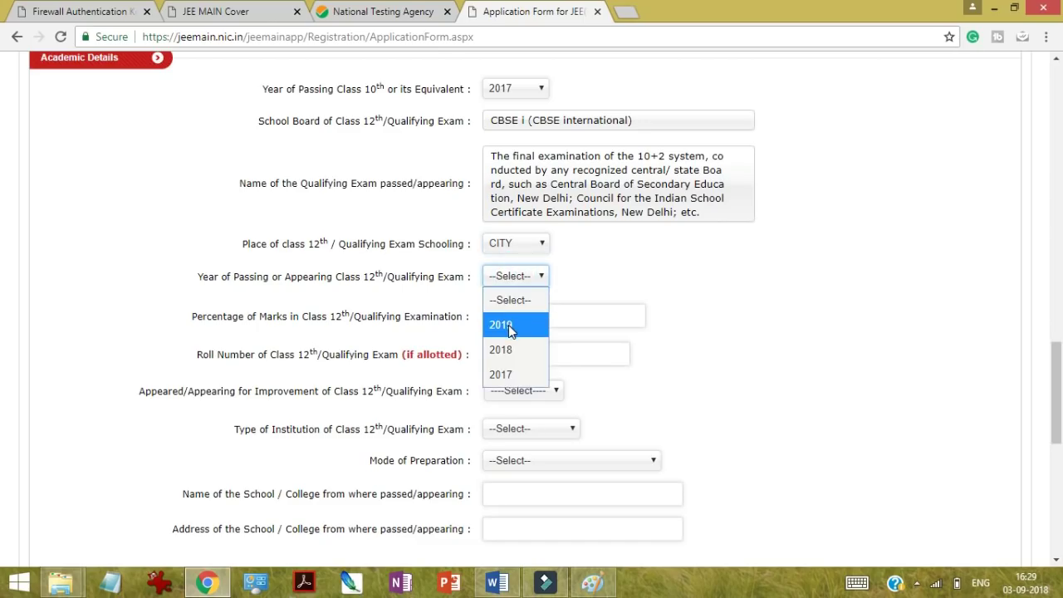
{"action": "left_click", "coordinate": [508, 327]}
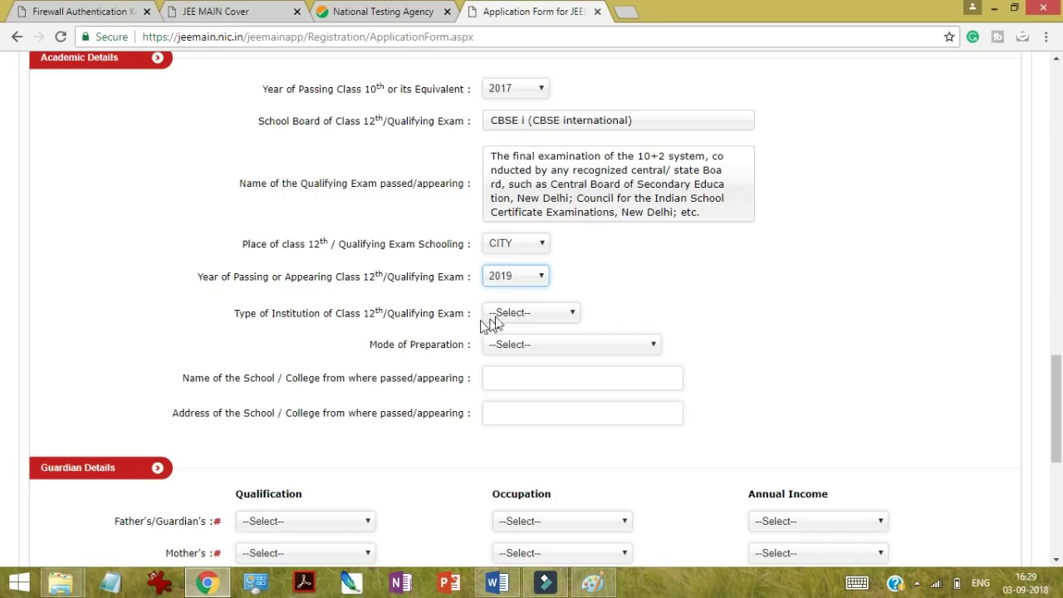
{"action": "left_click", "coordinate": [517, 312]}
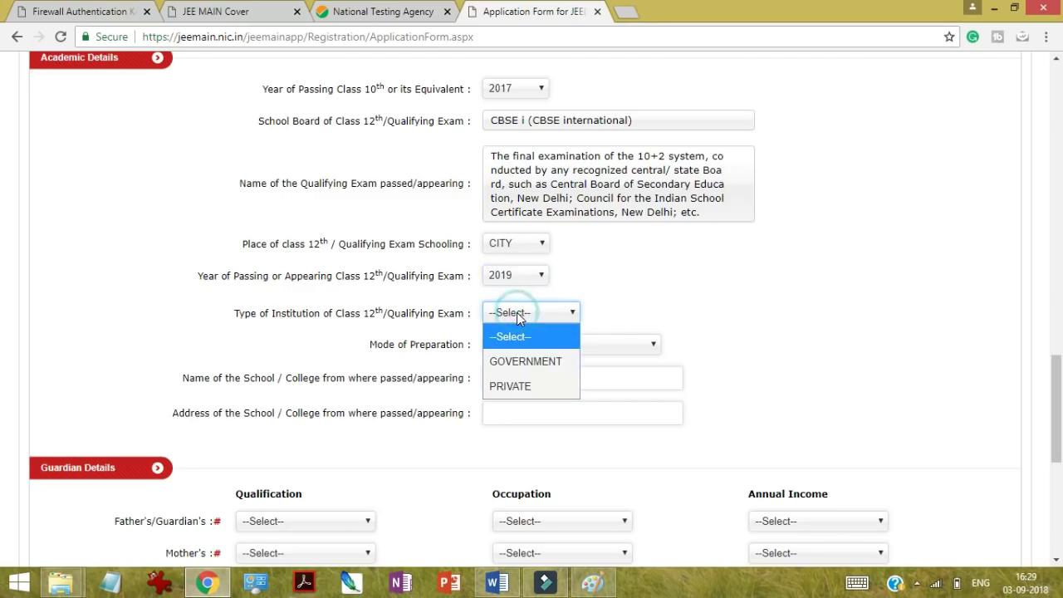
{"action": "left_click", "coordinate": [522, 360]}
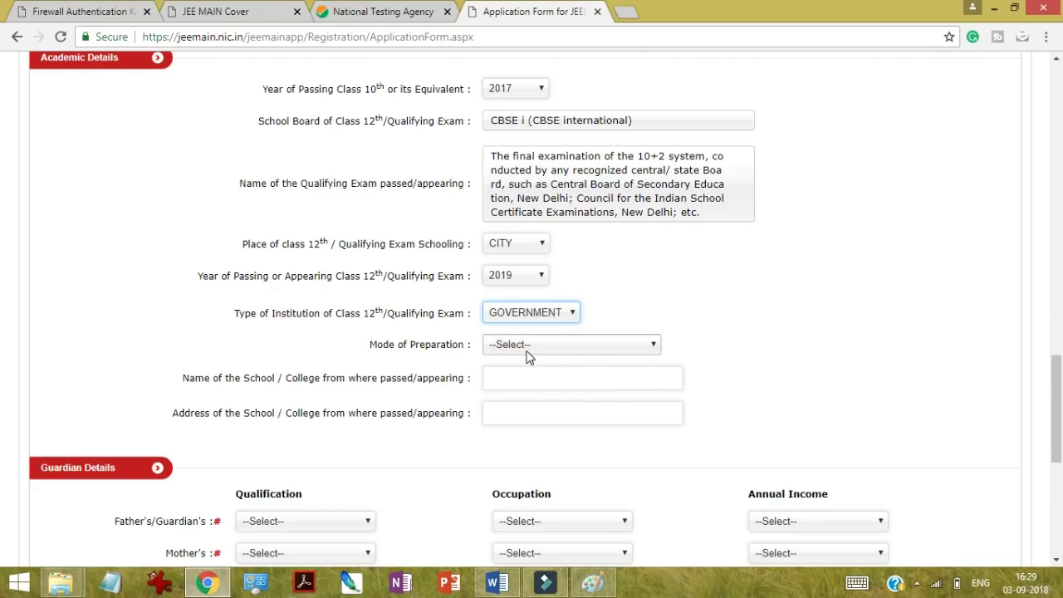
{"action": "left_click", "coordinate": [525, 353]}
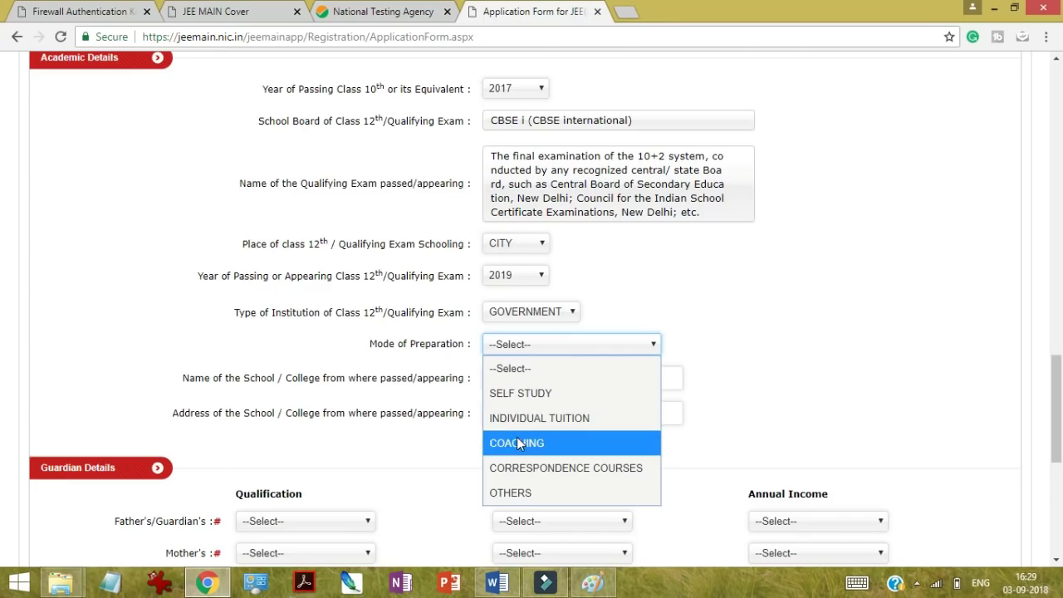
{"action": "left_click", "coordinate": [516, 392]}
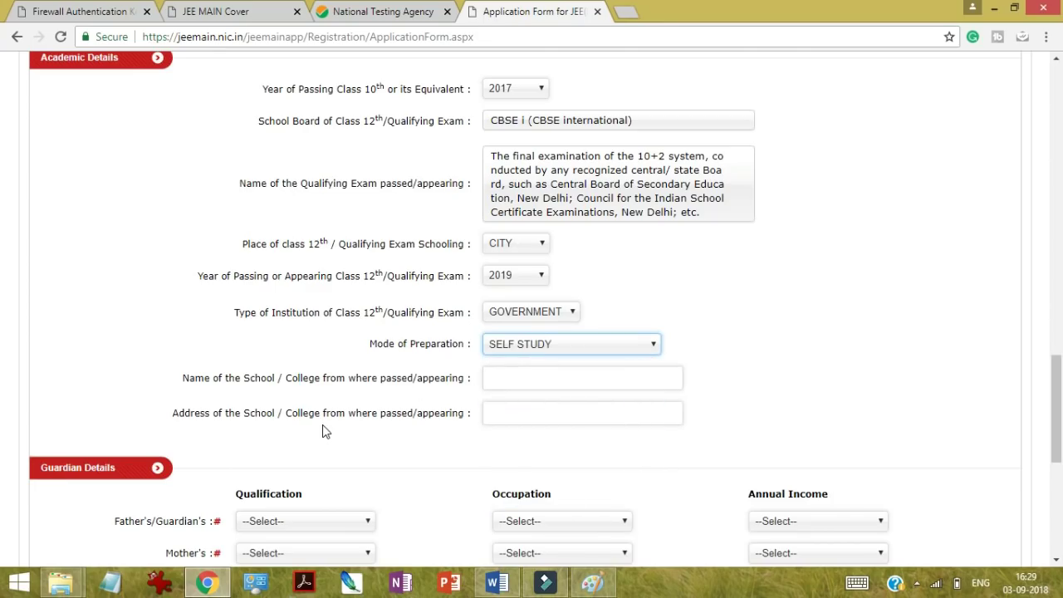
Step: Type placeholder text for the school name and school address
{"action": "left_click", "coordinate": [527, 378]}
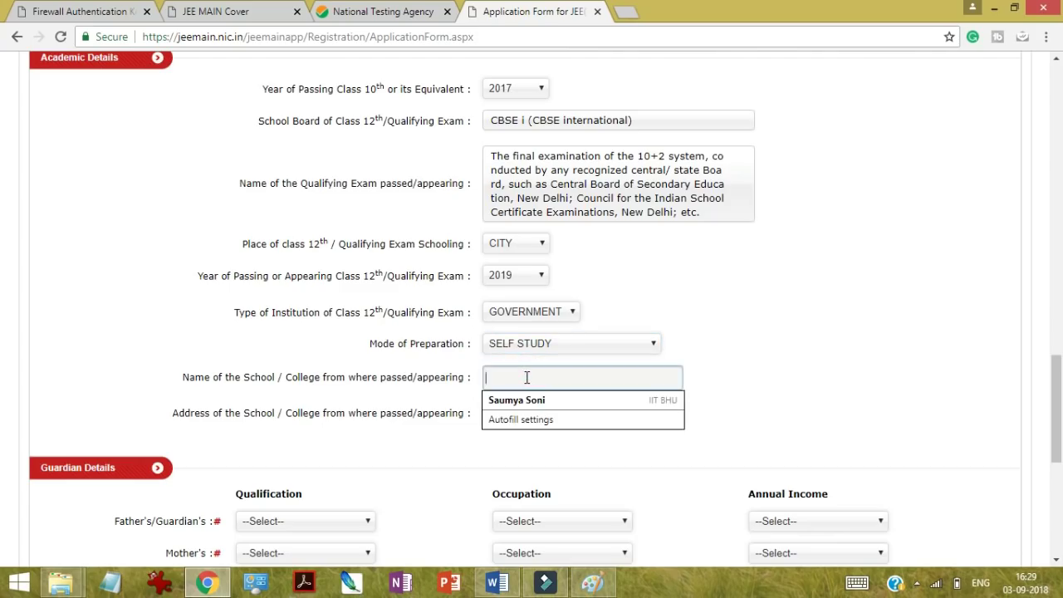
{"action": "type", "text": "dfvkjk cvckm "}
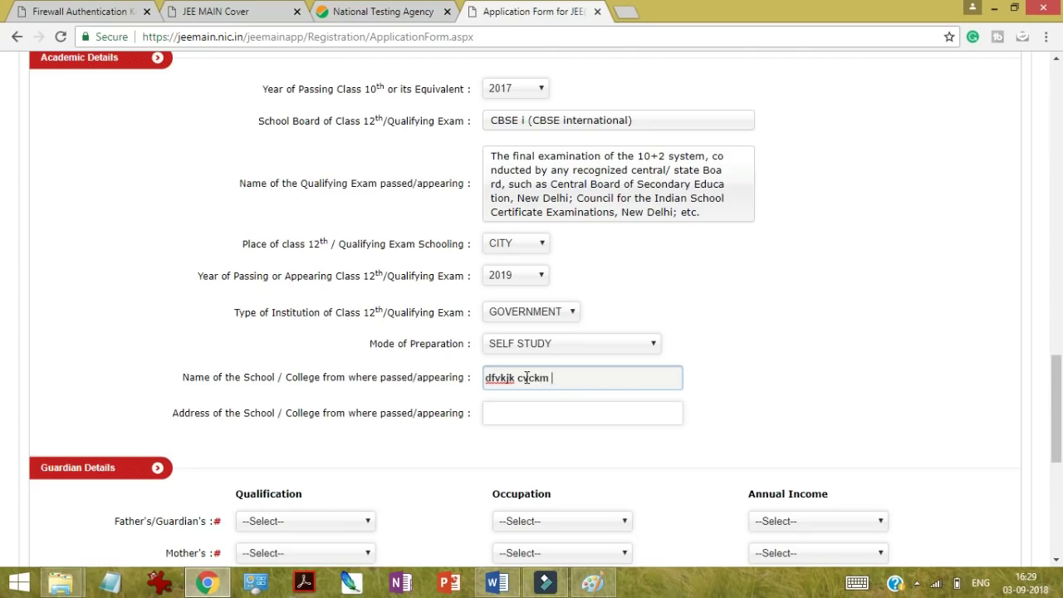
{"action": "type", "text": "cs"}
{"action": "key", "text": "BackSpace"}
{"action": "left_click", "coordinate": [547, 409]}
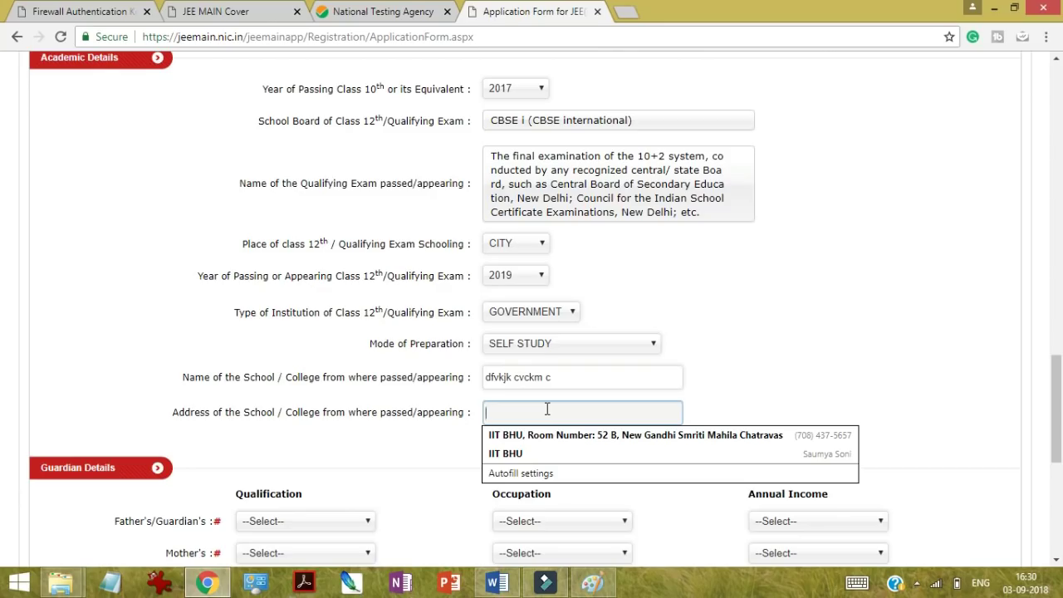
{"action": "type", "text": "d"}
{"action": "key", "text": "BackSpace"}
{"action": "type", "text": "c"}
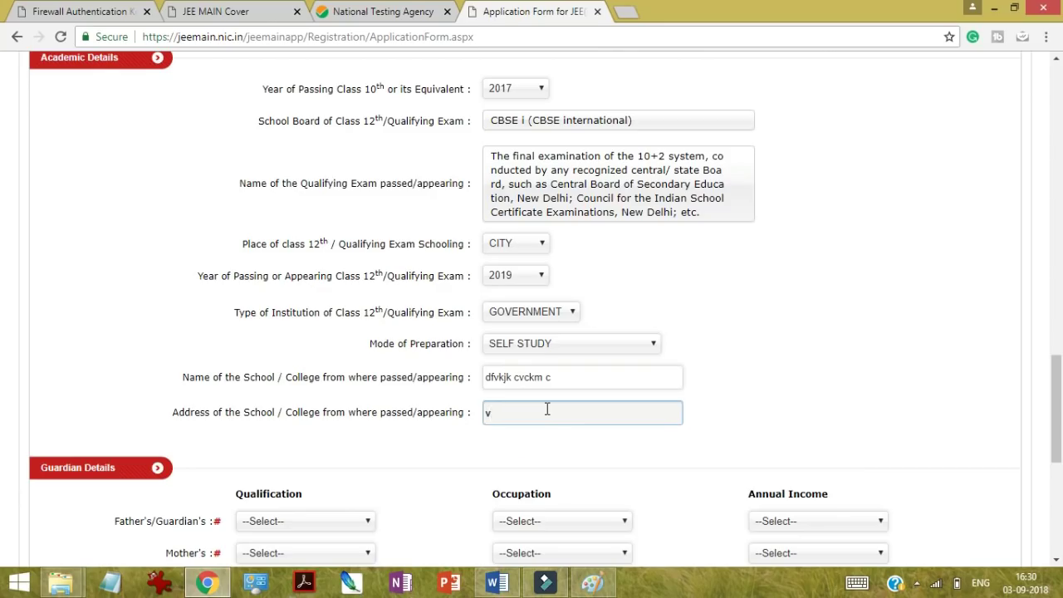
{"action": "key", "text": "BackSpace"}
{"action": "type", "text": "ii"}
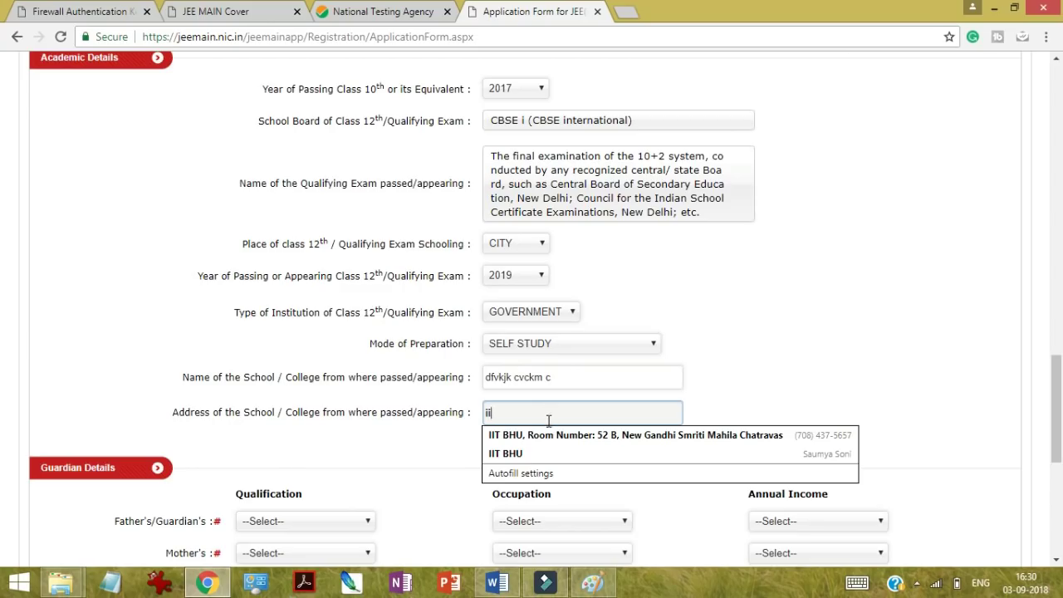
{"action": "key", "text": "BackSpace"}
{"action": "key", "text": "BackSpace"}
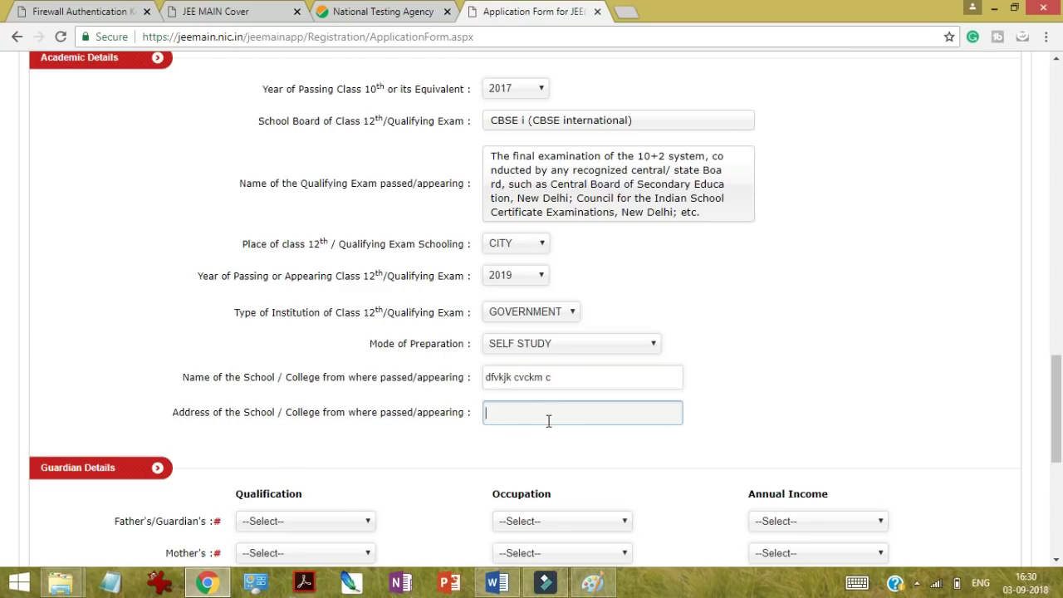
{"action": "type", "text": "sadam vm.xcmxcxc  cvm. m.,"}
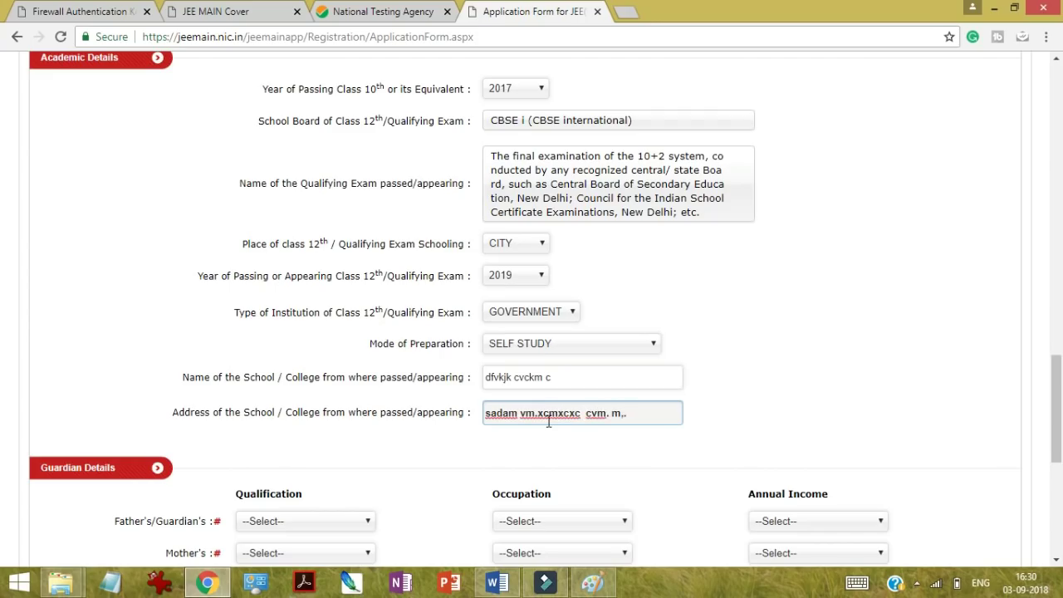
{"action": "type", "text": ".cxvc"}
{"action": "left_click", "coordinate": [133, 356]}
{"action": "scroll", "coordinate": [135, 357], "scroll_direction": "down", "scroll_amount": 2}
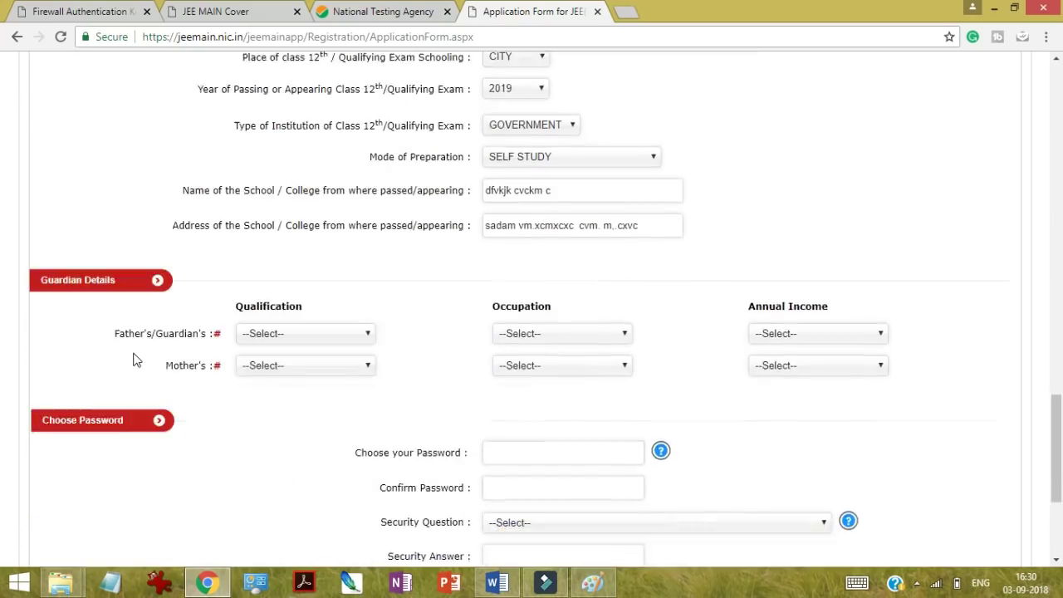
{"action": "scroll", "coordinate": [133, 354], "scroll_direction": "down", "scroll_amount": 1}
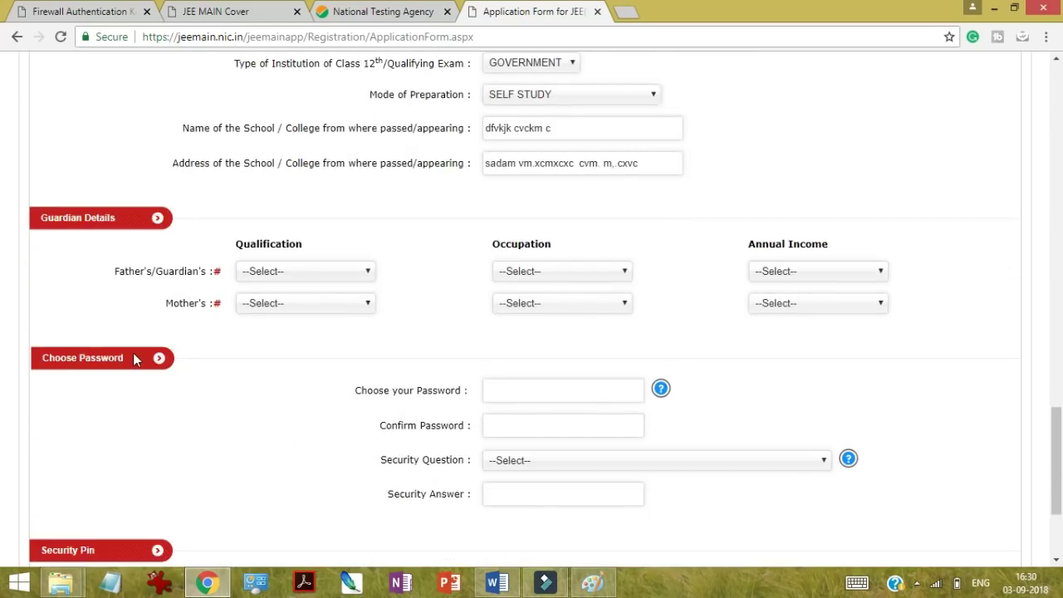
{"action": "left_click", "coordinate": [285, 272]}
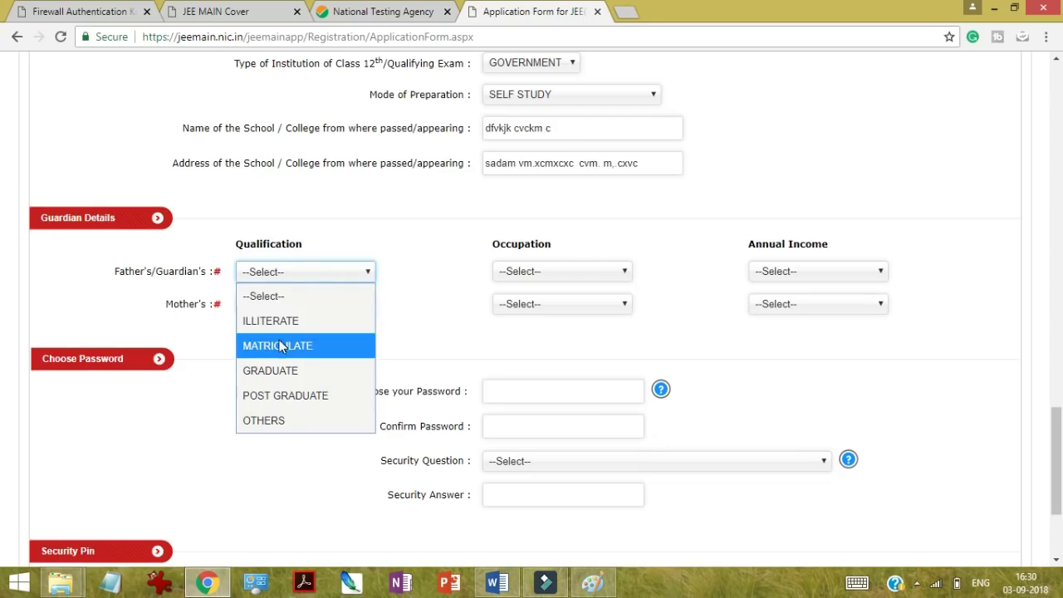
{"action": "left_click", "coordinate": [270, 399]}
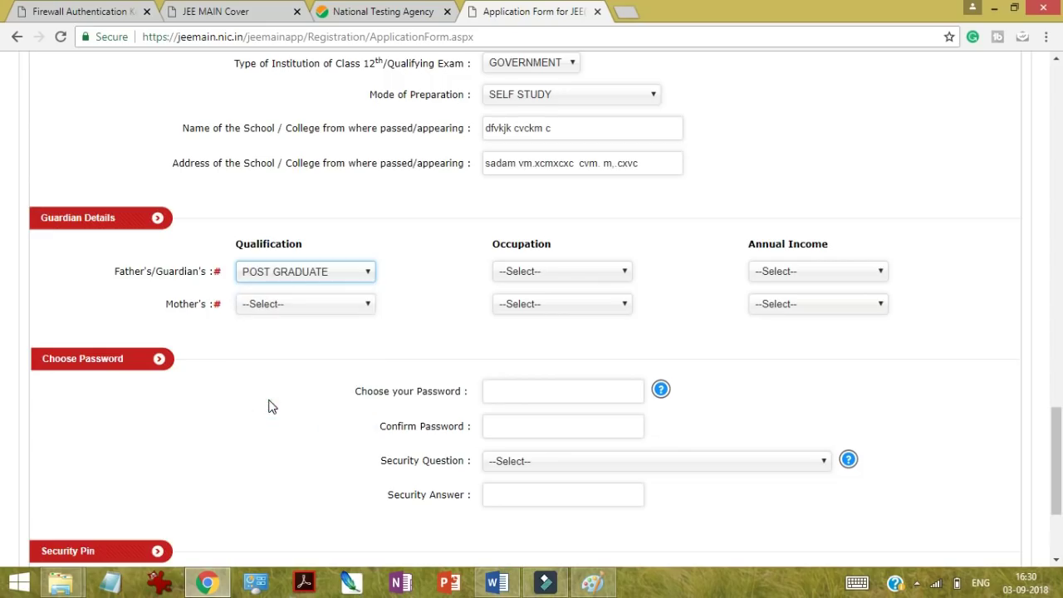
{"action": "left_click", "coordinate": [558, 272]}
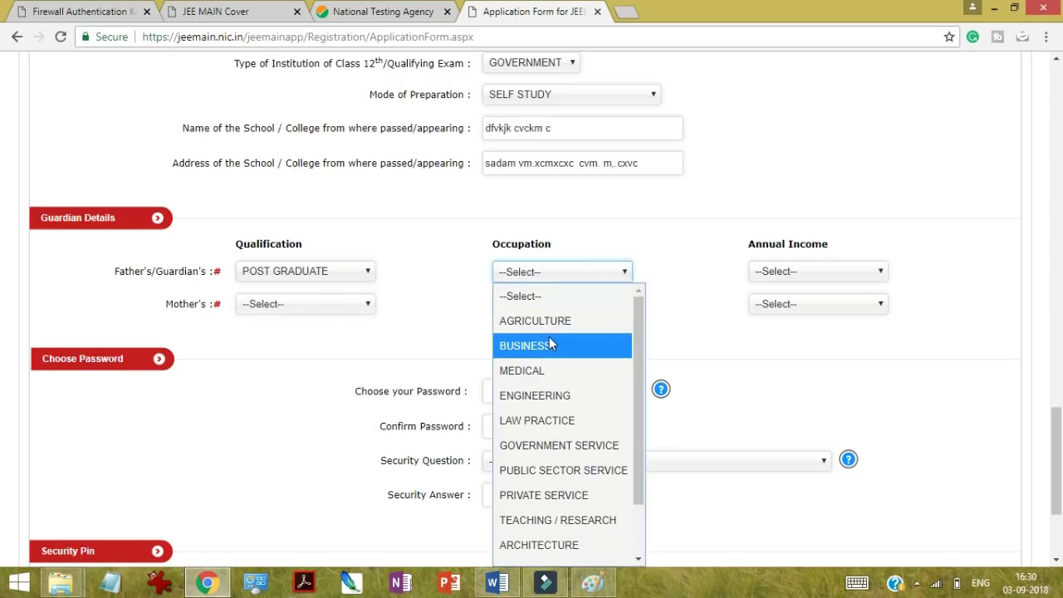
{"action": "left_click", "coordinate": [535, 520]}
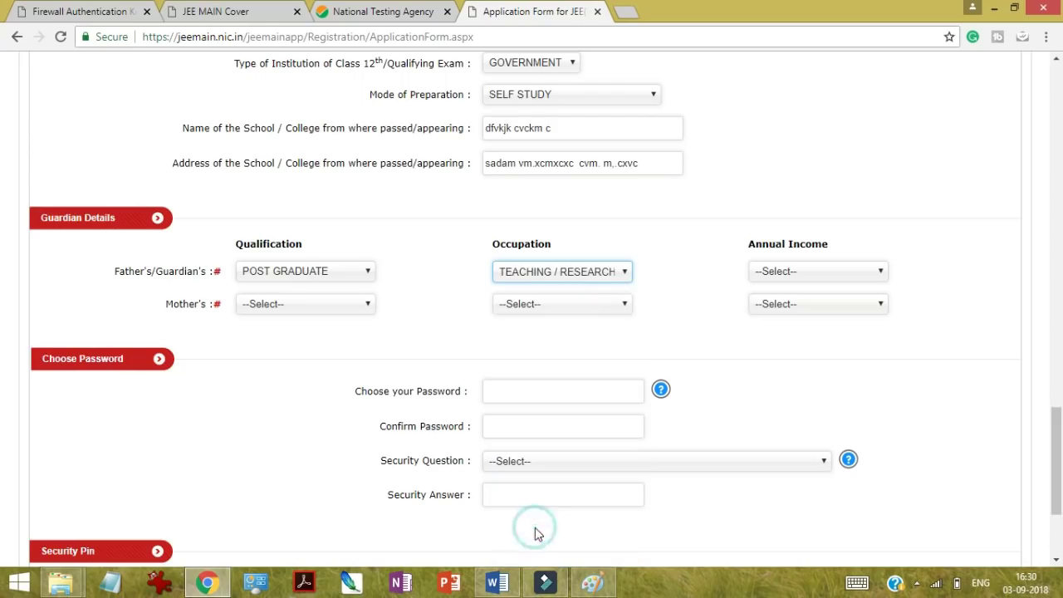
{"action": "left_click", "coordinate": [791, 275]}
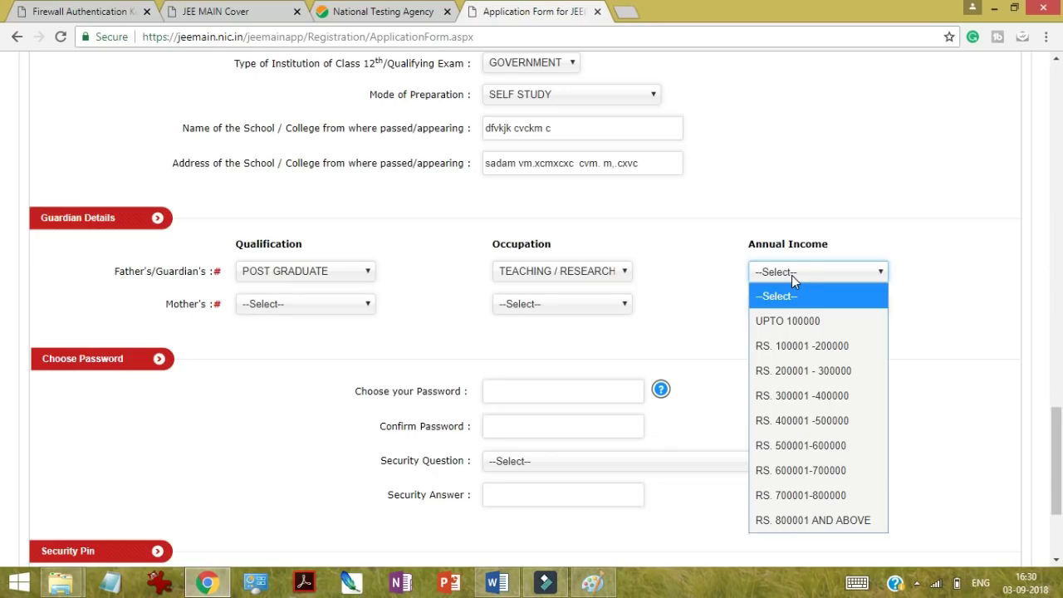
{"action": "left_click", "coordinate": [789, 395]}
Step: Set mother's qualification to GRADUATE, occupation OTHERS and annual income UPTO 100000
{"action": "left_click", "coordinate": [259, 305]}
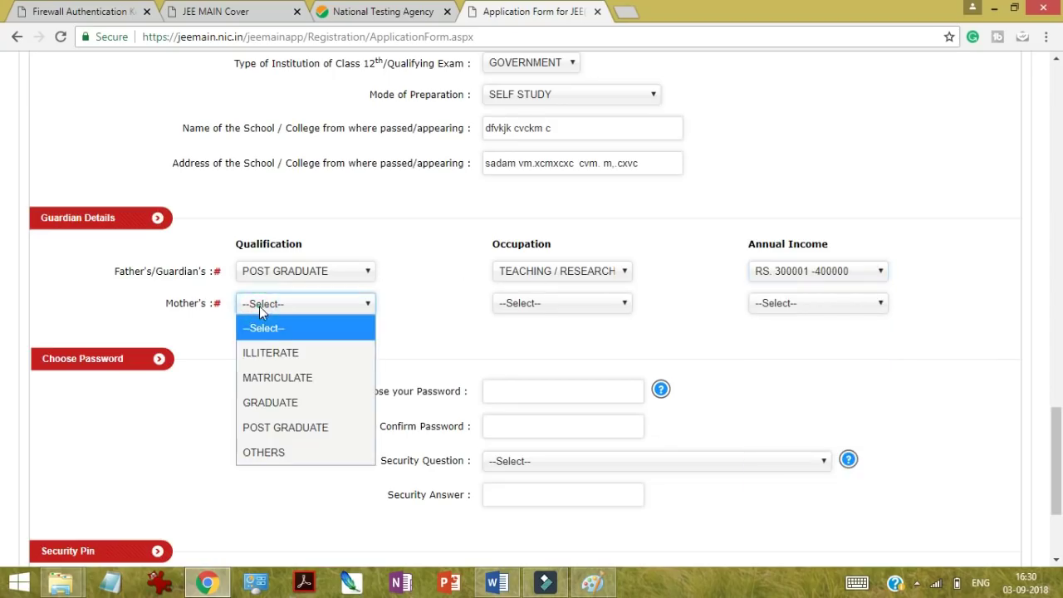
{"action": "left_click", "coordinate": [270, 403]}
{"action": "left_click", "coordinate": [535, 306]}
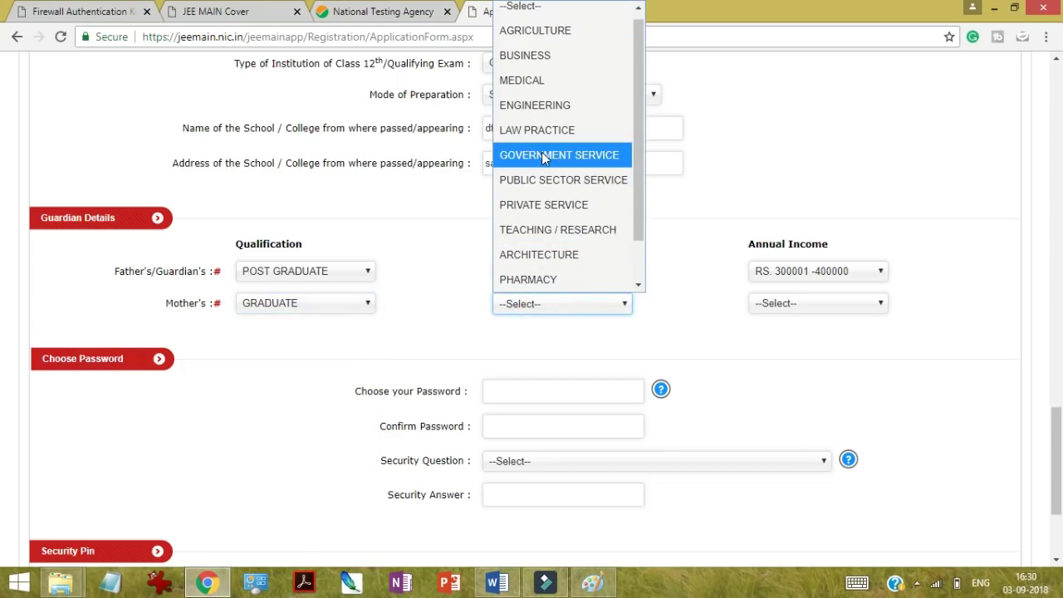
{"action": "left_click", "coordinate": [498, 323]}
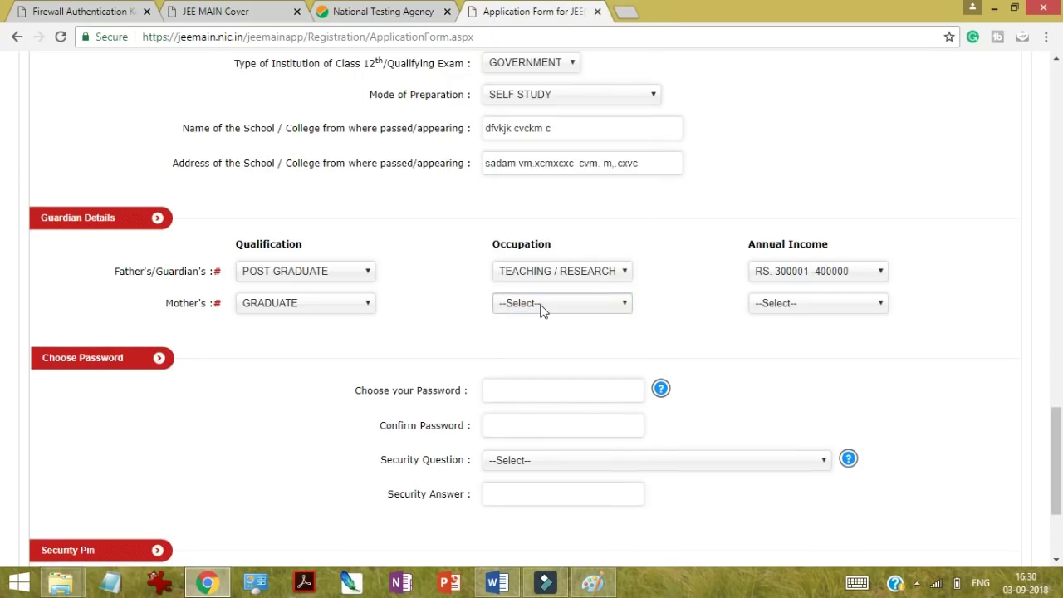
{"action": "left_click", "coordinate": [540, 305]}
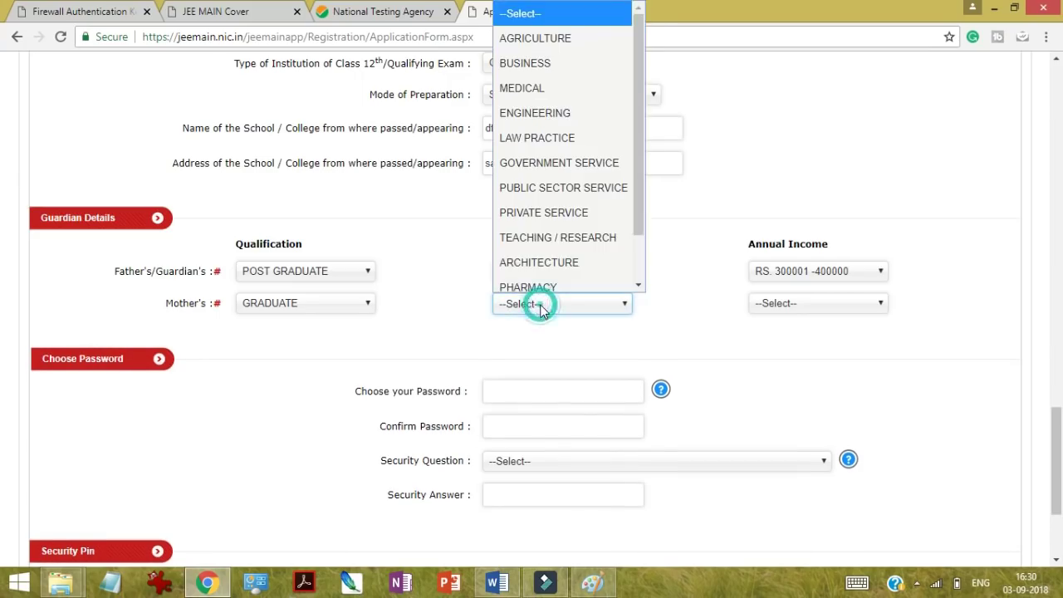
{"action": "left_click", "coordinate": [639, 286]}
{"action": "left_click", "coordinate": [640, 289]}
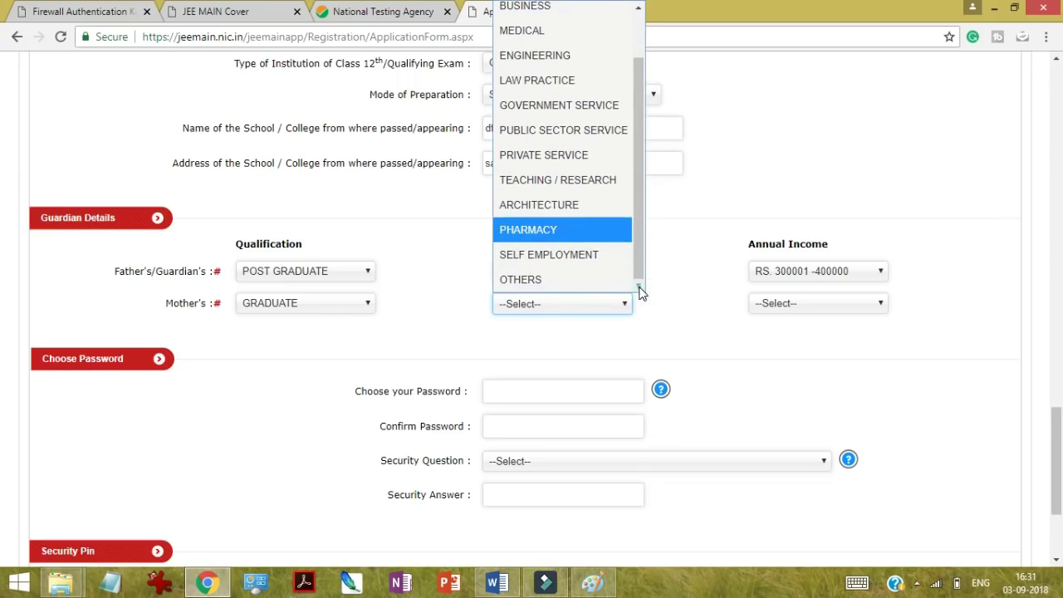
{"action": "left_click", "coordinate": [573, 278]}
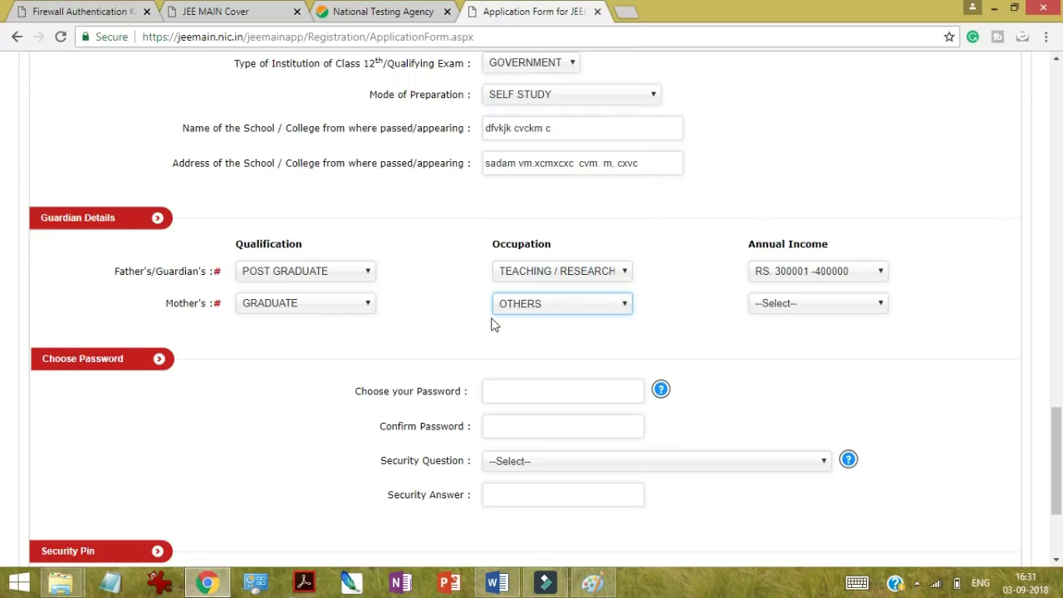
{"action": "left_click", "coordinate": [776, 307]}
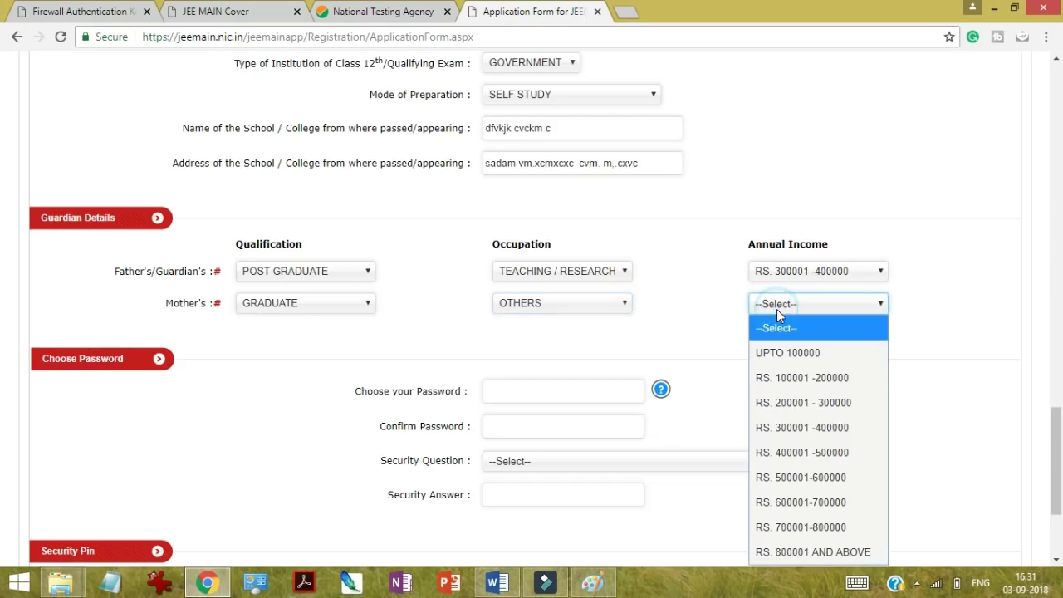
{"action": "left_click", "coordinate": [784, 352]}
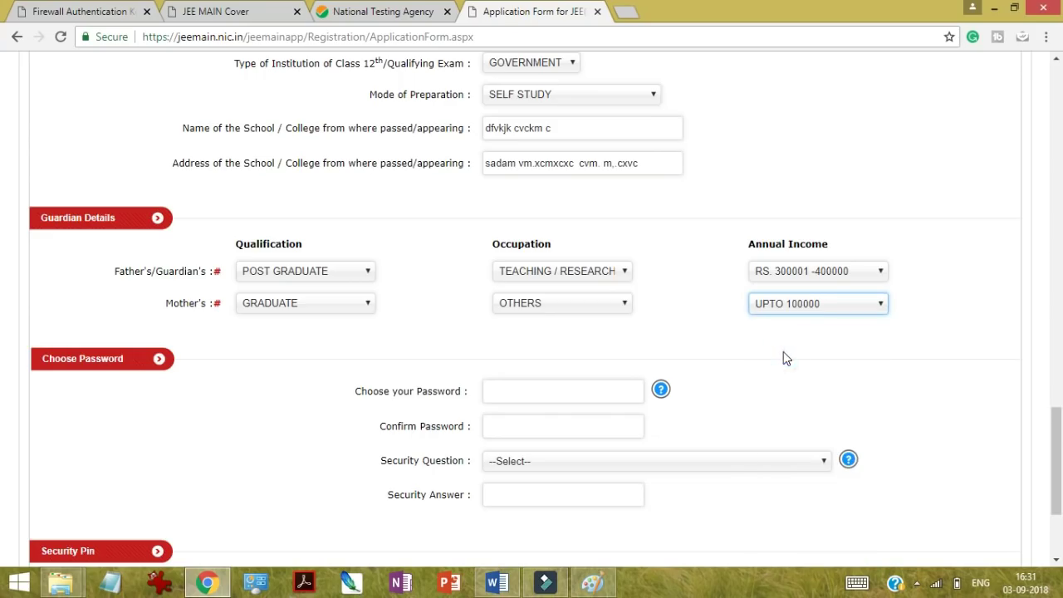
{"action": "left_click", "coordinate": [314, 429]}
{"action": "scroll", "coordinate": [314, 429], "scroll_direction": "down", "scroll_amount": 2}
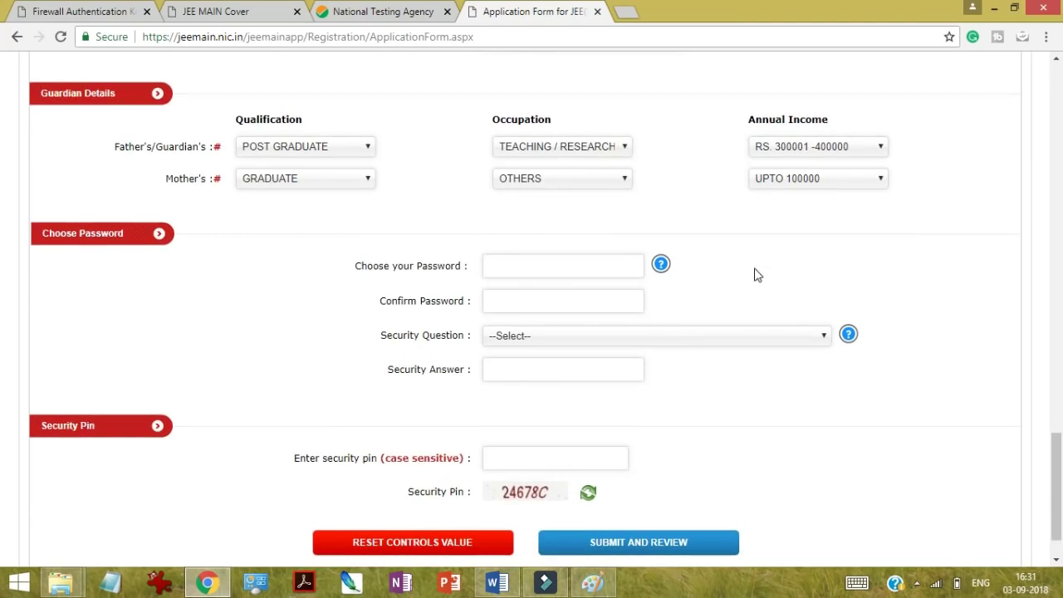
Step: Enter a password meeting the listed rules in Choose your Password and retype it in Confirm Password
{"action": "left_click", "coordinate": [660, 265]}
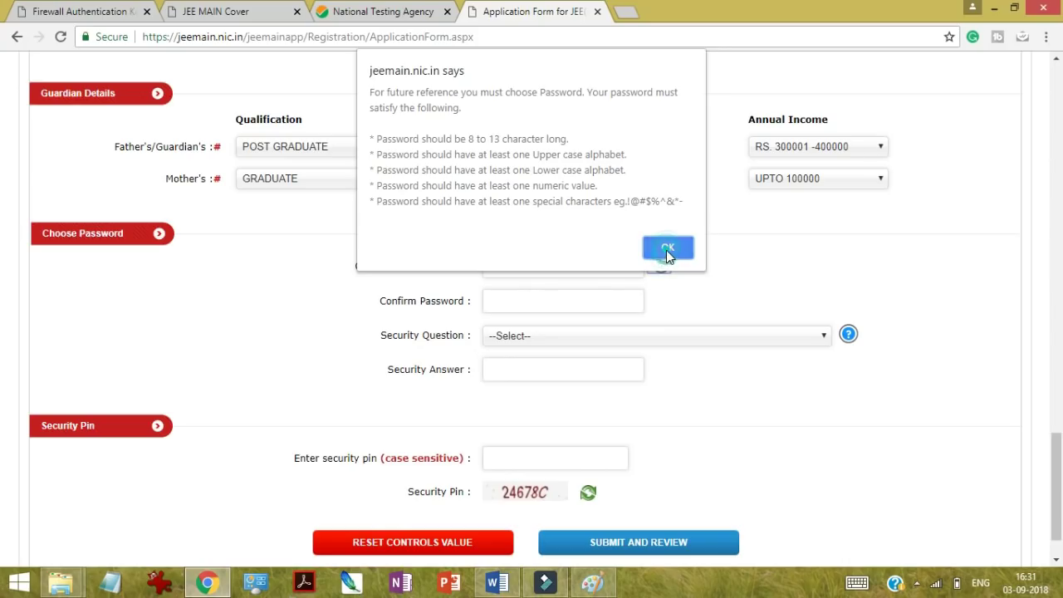
{"action": "left_click", "coordinate": [666, 248]}
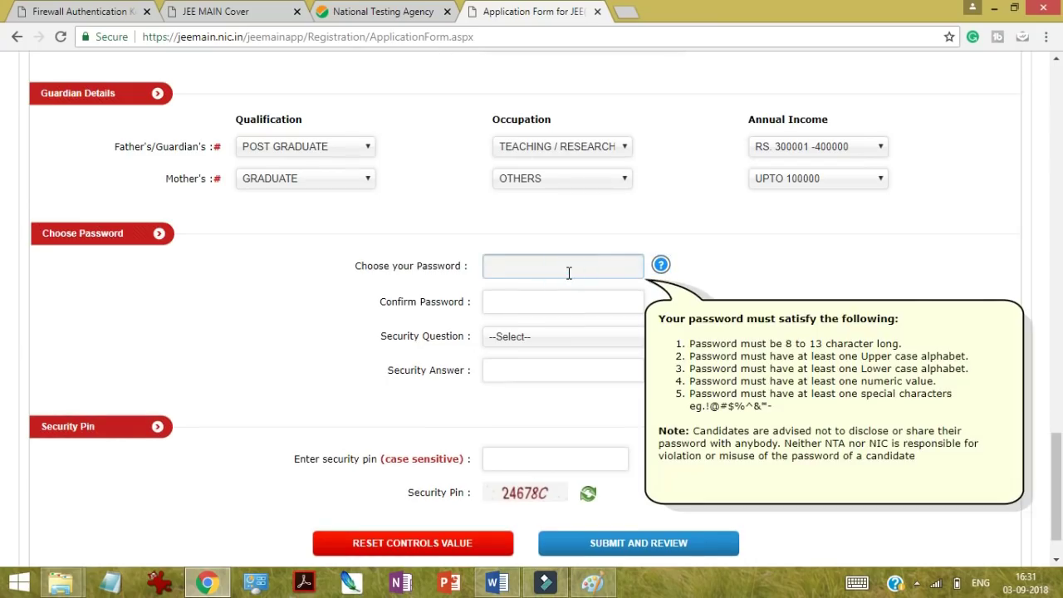
{"action": "type", "text": "******"}
{"action": "key", "text": "BackSpace"}
{"action": "key", "text": "BackSpace"}
{"action": "key", "text": "BackSpace"}
{"action": "key", "text": "BackSpace"}
{"action": "key", "text": "BackSpace"}
{"action": "type", "text": "************"}
{"action": "left_click", "coordinate": [553, 300]}
{"action": "type", "text": "***"}
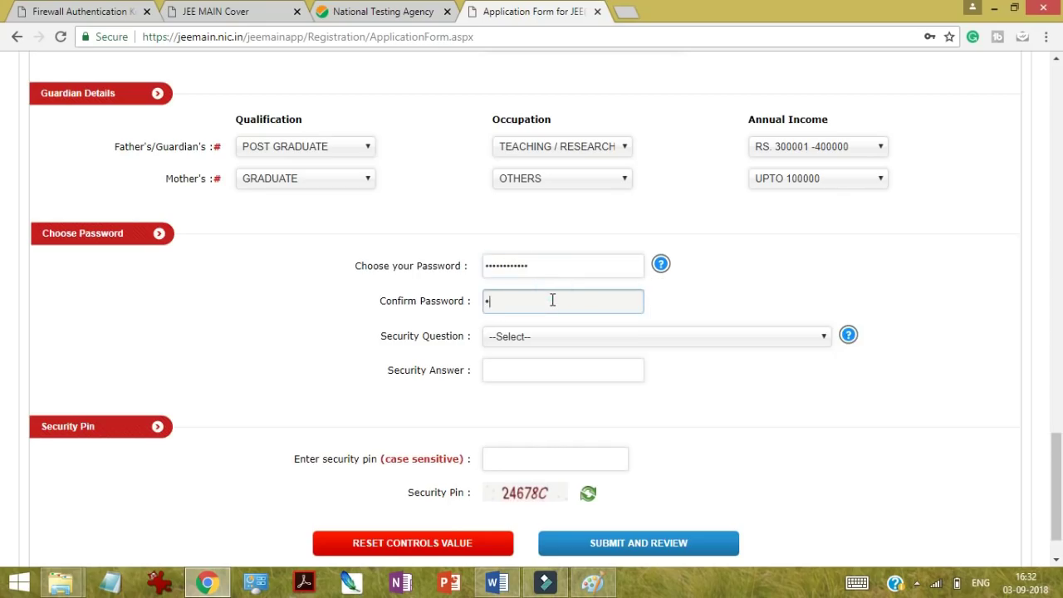
{"action": "type", "text": "*********"}
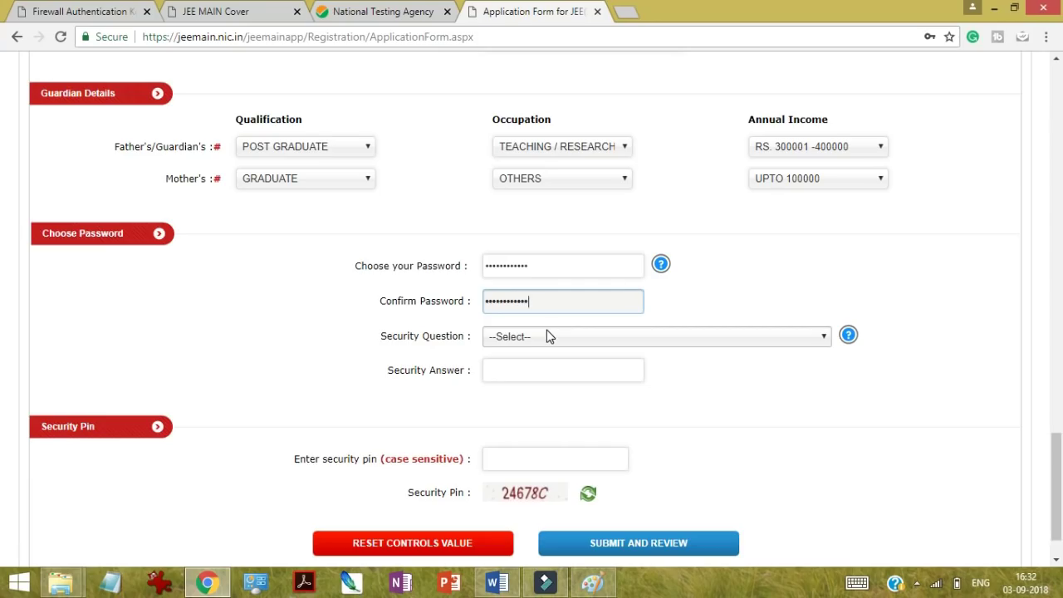
Step: Choose the question 'WHICH IS THE WEBSITE YOU RARELY VISIT ?', type its answer, and enter the captcha security pin
{"action": "left_click", "coordinate": [550, 336]}
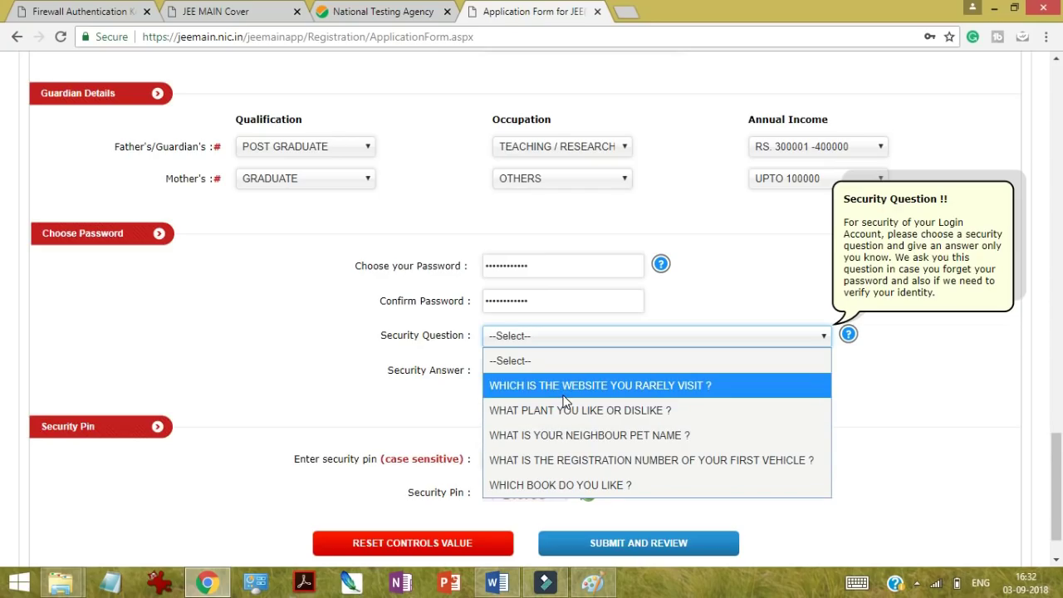
{"action": "left_click", "coordinate": [564, 395]}
{"action": "left_click", "coordinate": [510, 365]}
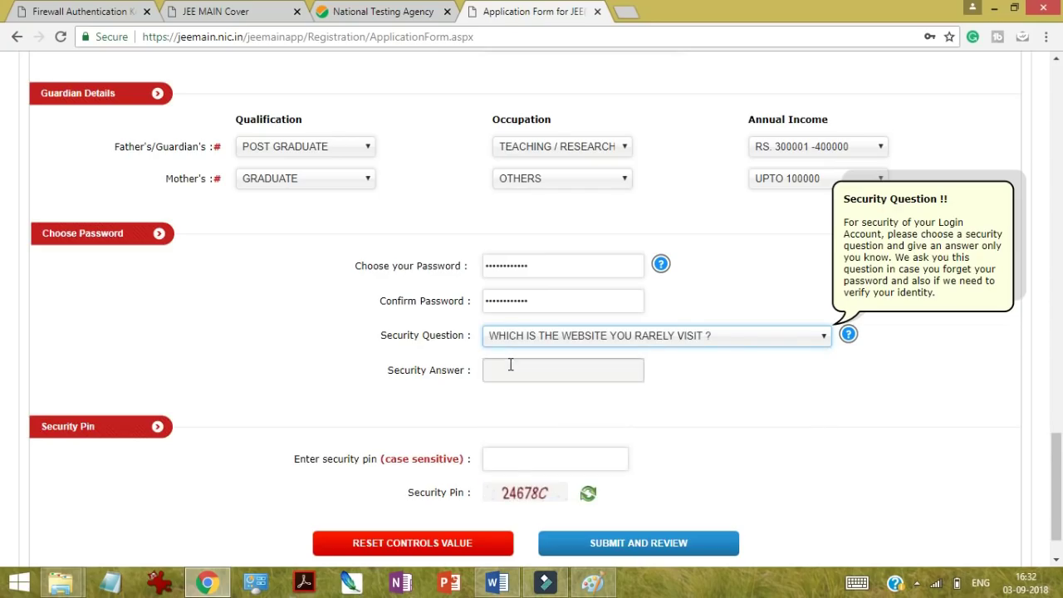
{"action": "type", "text": "••"}
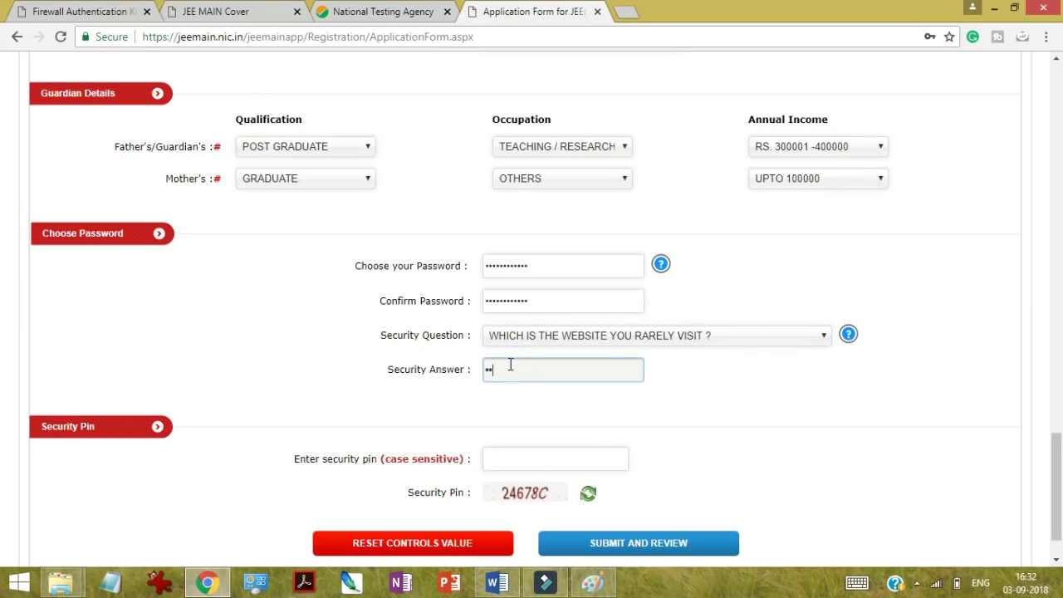
{"action": "type", "text": "•••••"}
{"action": "left_click", "coordinate": [512, 455]}
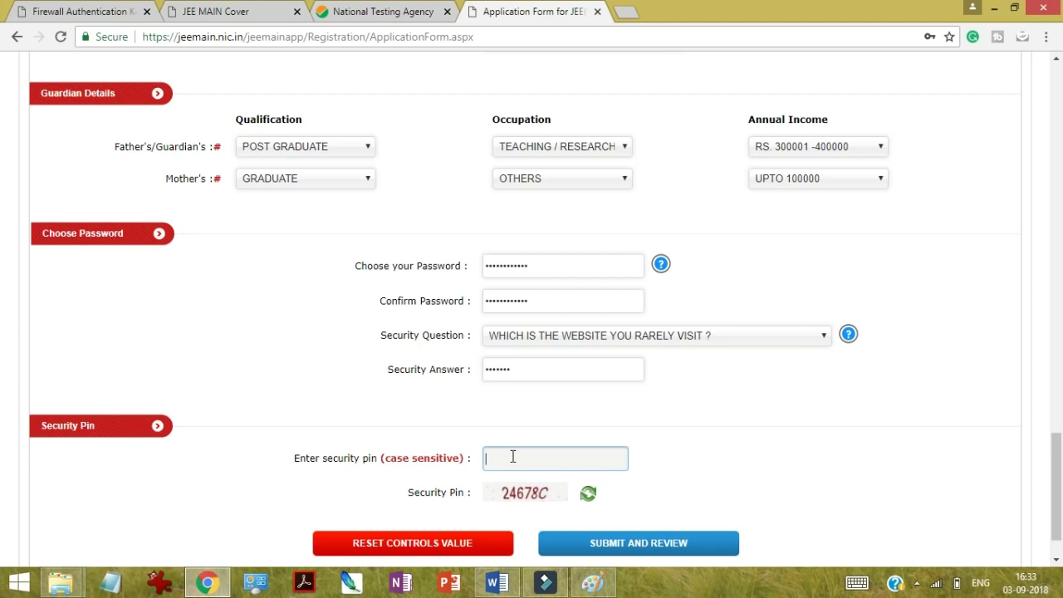
{"action": "type", "text": "24678C"}
{"action": "scroll", "coordinate": [803, 443], "scroll_direction": "down", "scroll_amount": 1}
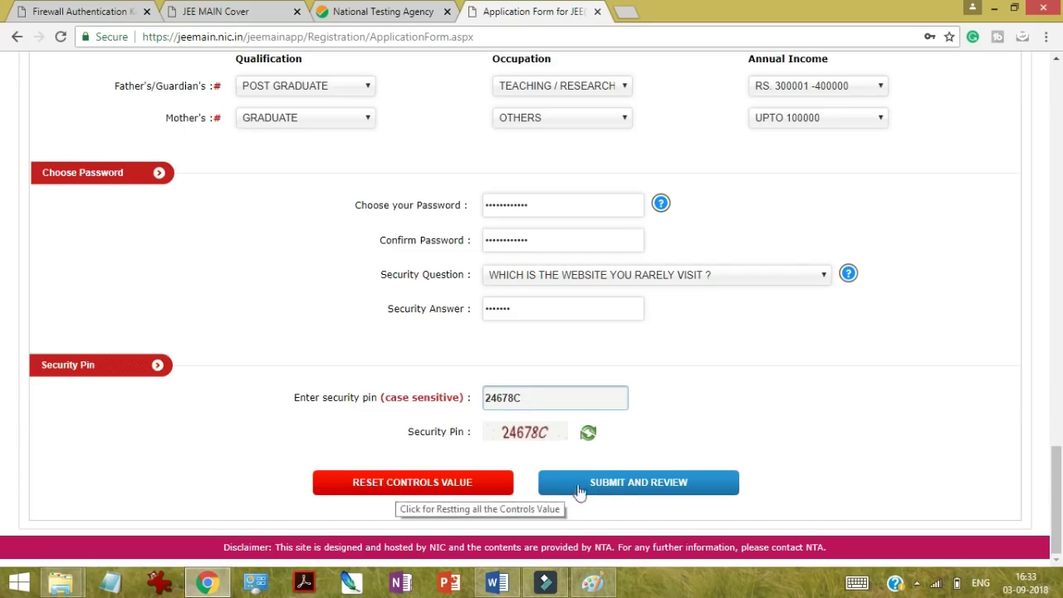
Step: Submit the form for review and decline Chrome's offer to save the password
{"action": "left_click", "coordinate": [622, 490]}
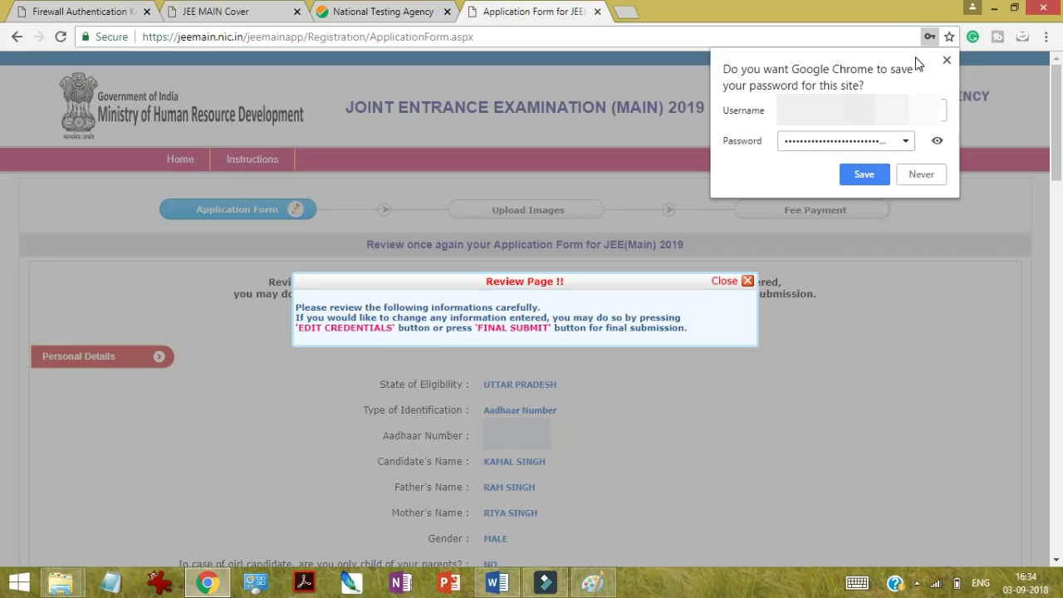
{"action": "left_click", "coordinate": [927, 178]}
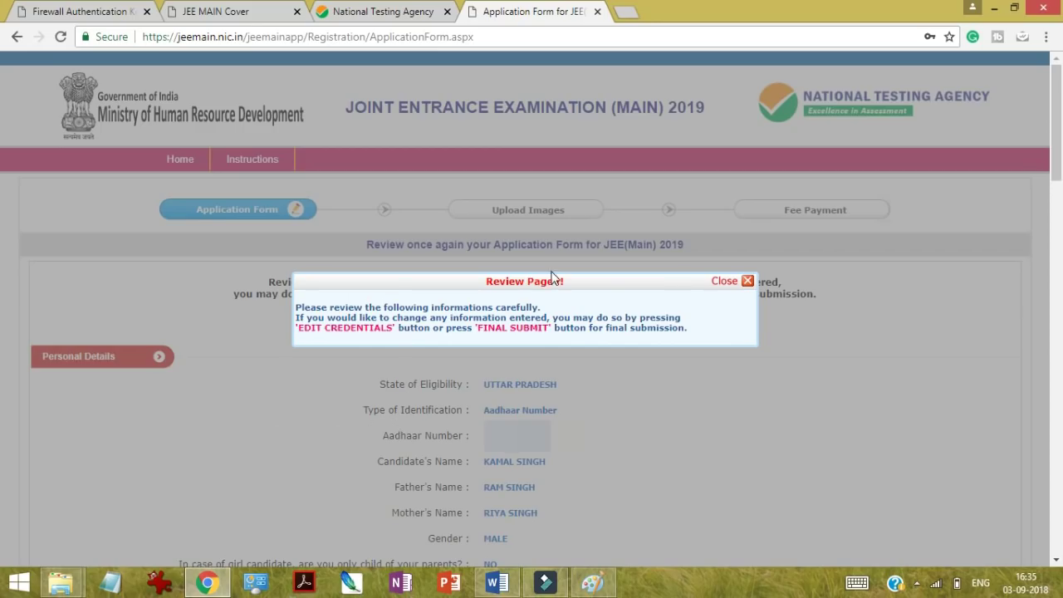
Step: Print the review page and save it as the PDF 'Application Form for JEE(Main) 2019' on the Desktop
{"action": "left_click", "coordinate": [745, 282]}
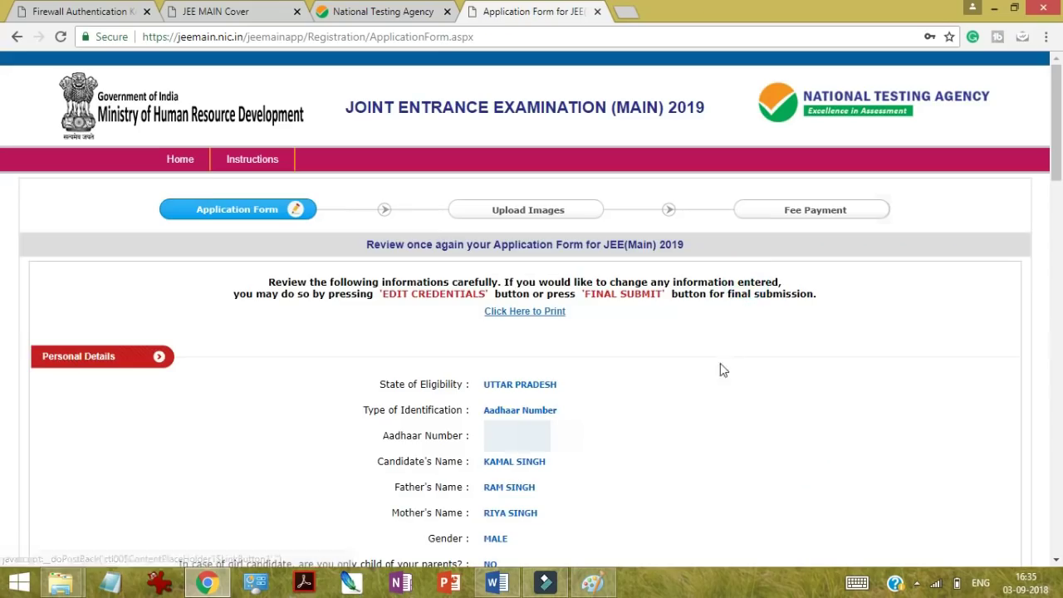
{"action": "scroll", "coordinate": [699, 418], "scroll_direction": "down", "scroll_amount": 1}
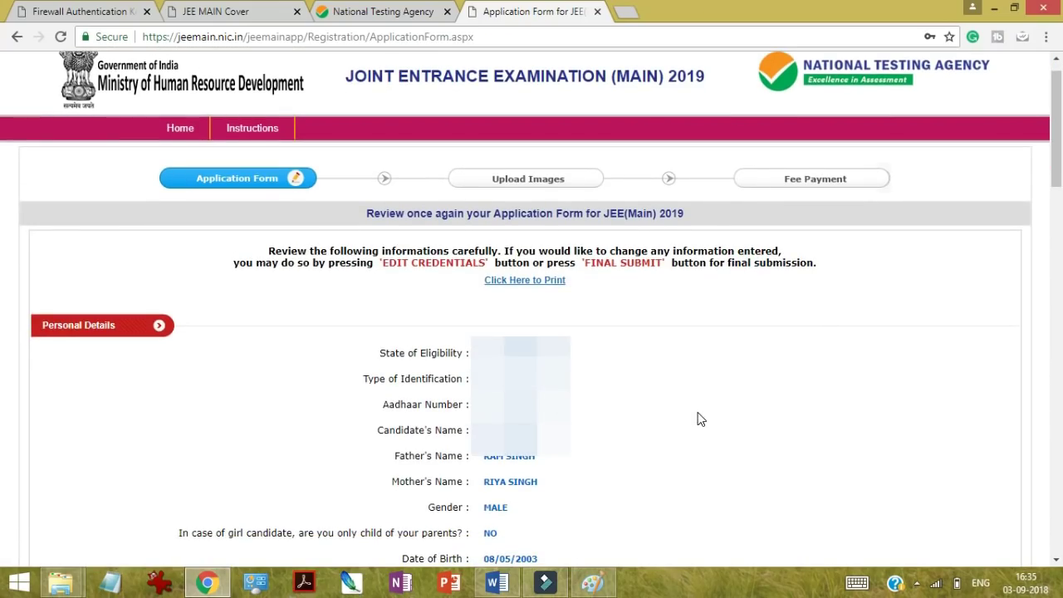
{"action": "scroll", "coordinate": [699, 419], "scroll_direction": "down", "scroll_amount": 1}
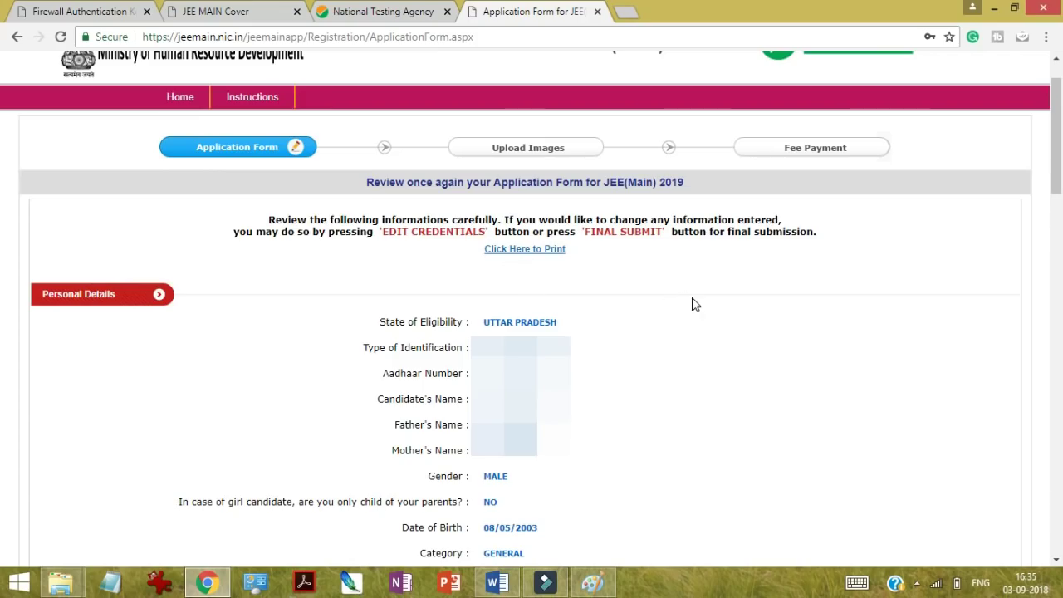
{"action": "scroll", "coordinate": [692, 302], "scroll_direction": "down", "scroll_amount": 1}
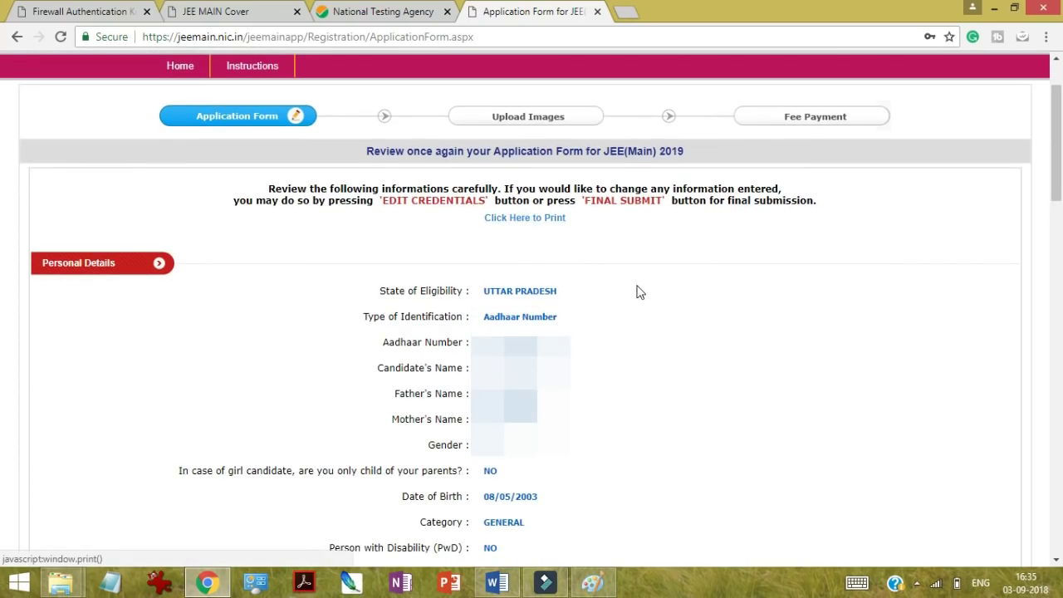
{"action": "left_click", "coordinate": [512, 219]}
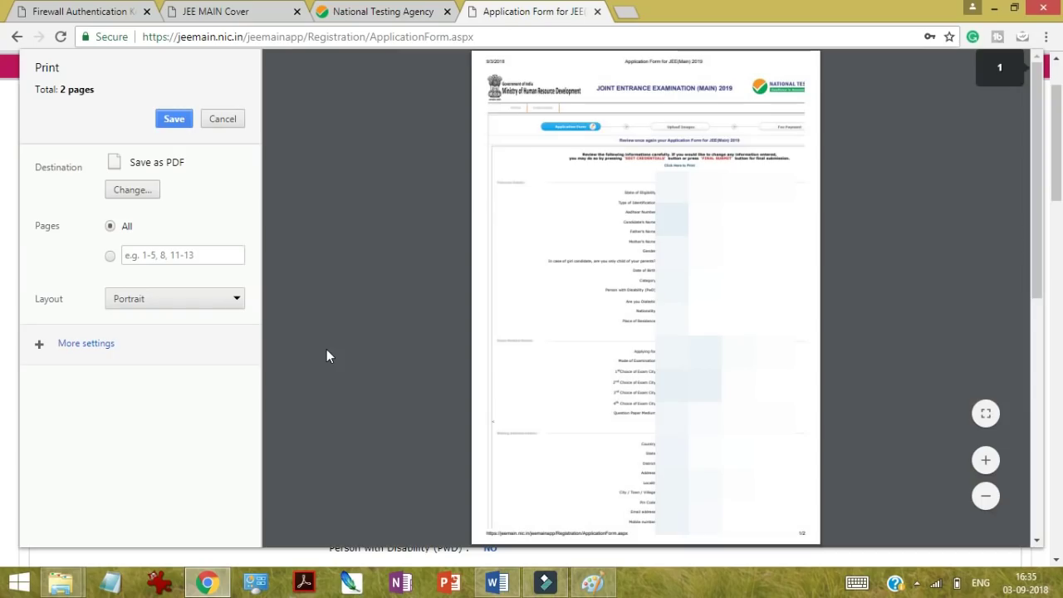
{"action": "left_click", "coordinate": [171, 121]}
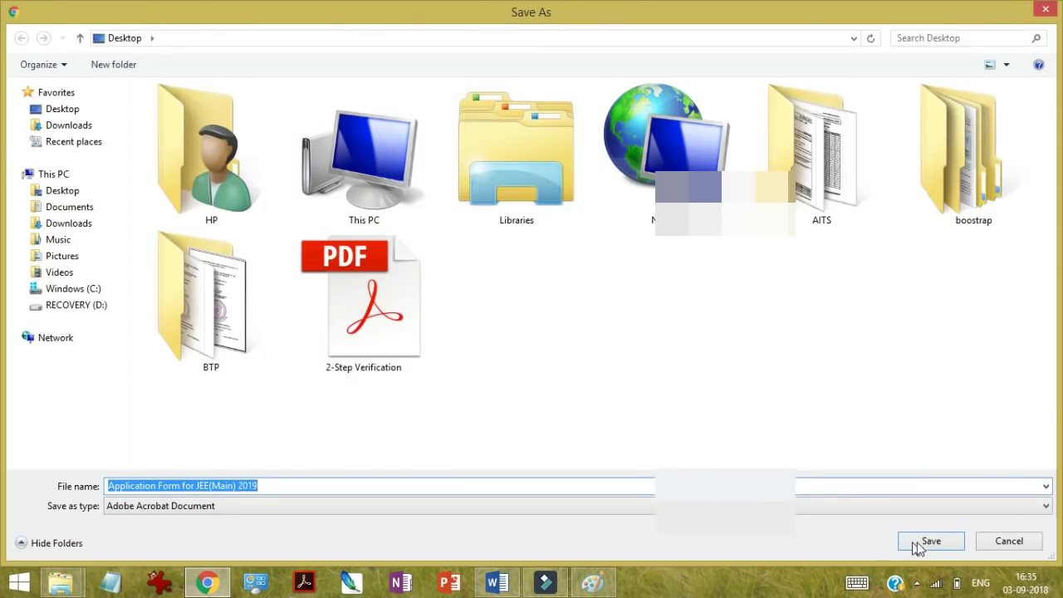
{"action": "left_click", "coordinate": [919, 543]}
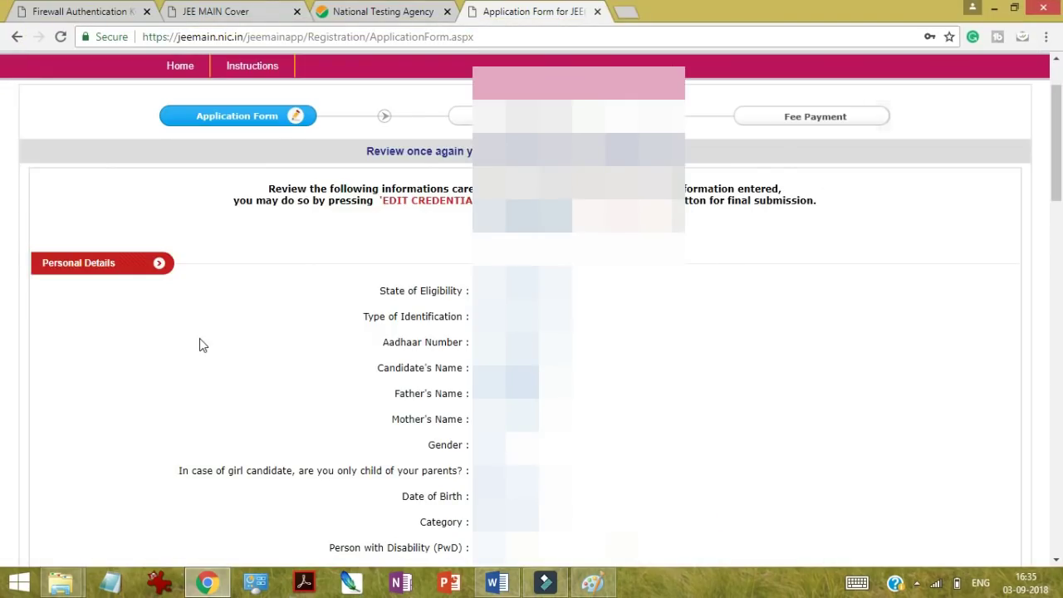
{"action": "scroll", "coordinate": [200, 340], "scroll_direction": "down", "scroll_amount": 2}
{"action": "scroll", "coordinate": [200, 340], "scroll_direction": "down", "scroll_amount": 3}
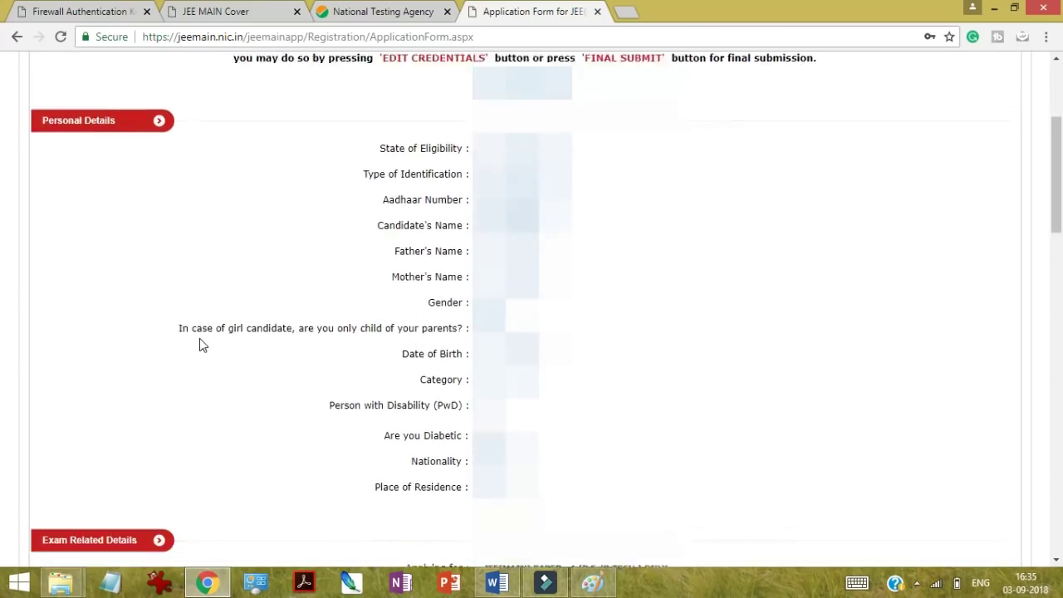
{"action": "scroll", "coordinate": [200, 341], "scroll_direction": "down", "scroll_amount": 4}
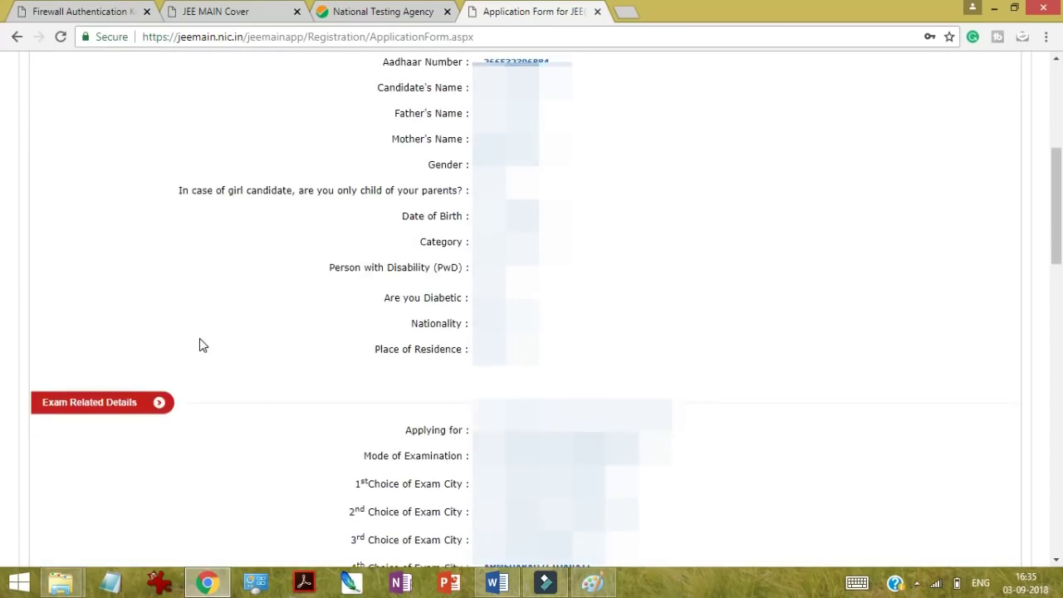
{"action": "scroll", "coordinate": [200, 345], "scroll_direction": "down", "scroll_amount": 8}
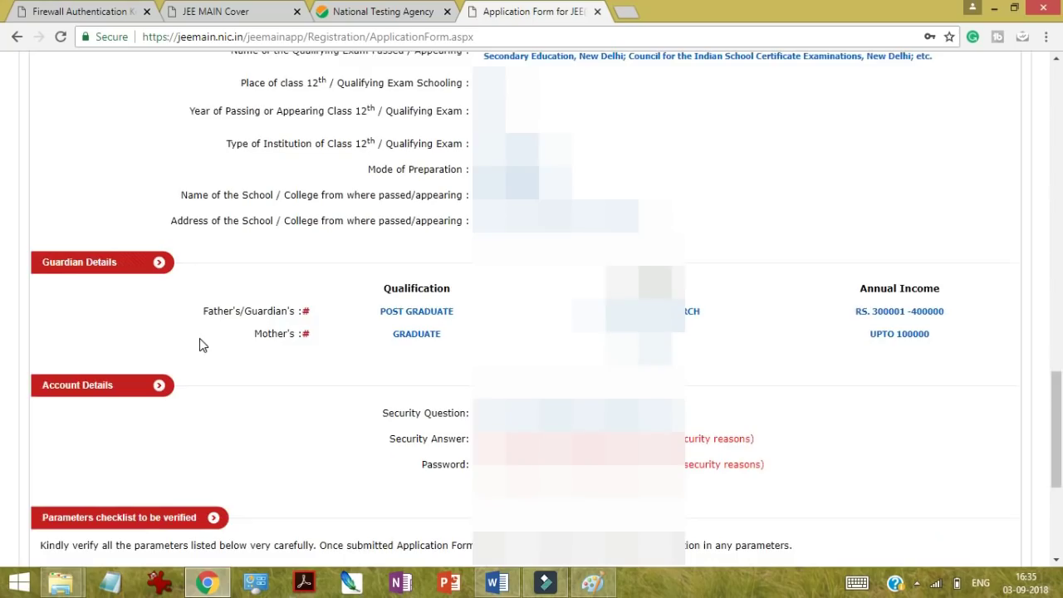
{"action": "scroll", "coordinate": [199, 345], "scroll_direction": "down", "scroll_amount": 3}
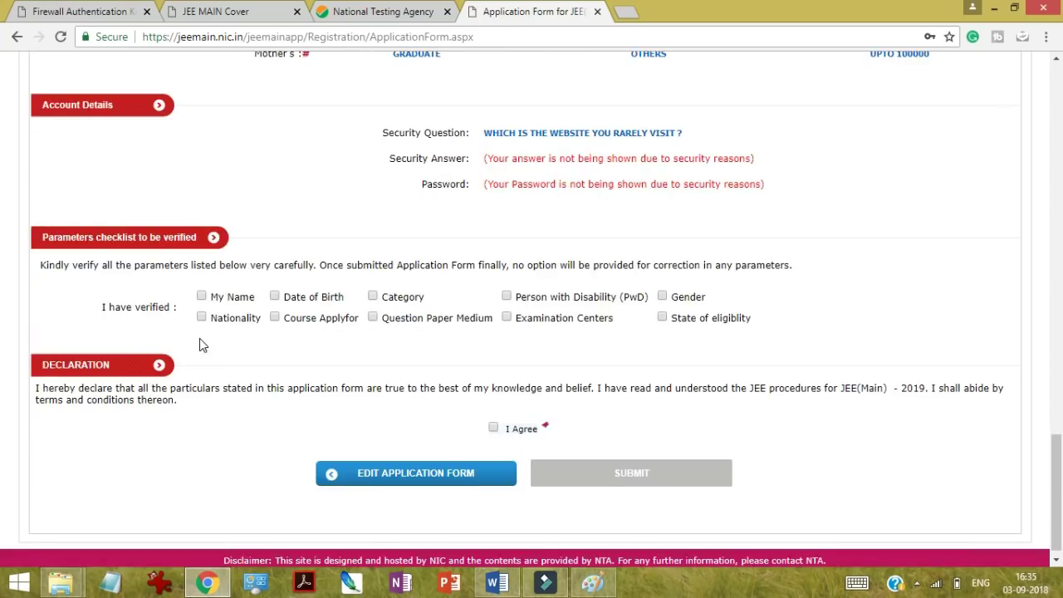
{"action": "scroll", "coordinate": [200, 340], "scroll_direction": "down", "scroll_amount": 1}
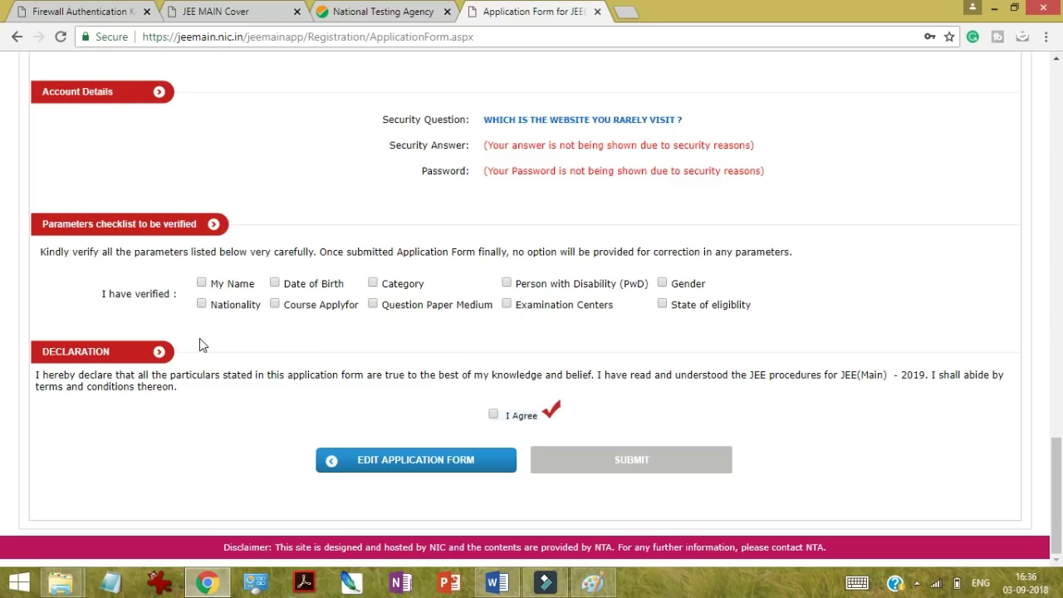
Step: Tick all ten 'I have verified' boxes, from Name to State of eligibility, plus I Agree, then submit
{"action": "left_click", "coordinate": [201, 283]}
{"action": "left_click", "coordinate": [201, 305]}
{"action": "left_click", "coordinate": [274, 284]}
{"action": "left_click", "coordinate": [275, 305]}
{"action": "left_click", "coordinate": [370, 283]}
{"action": "left_click", "coordinate": [371, 305]}
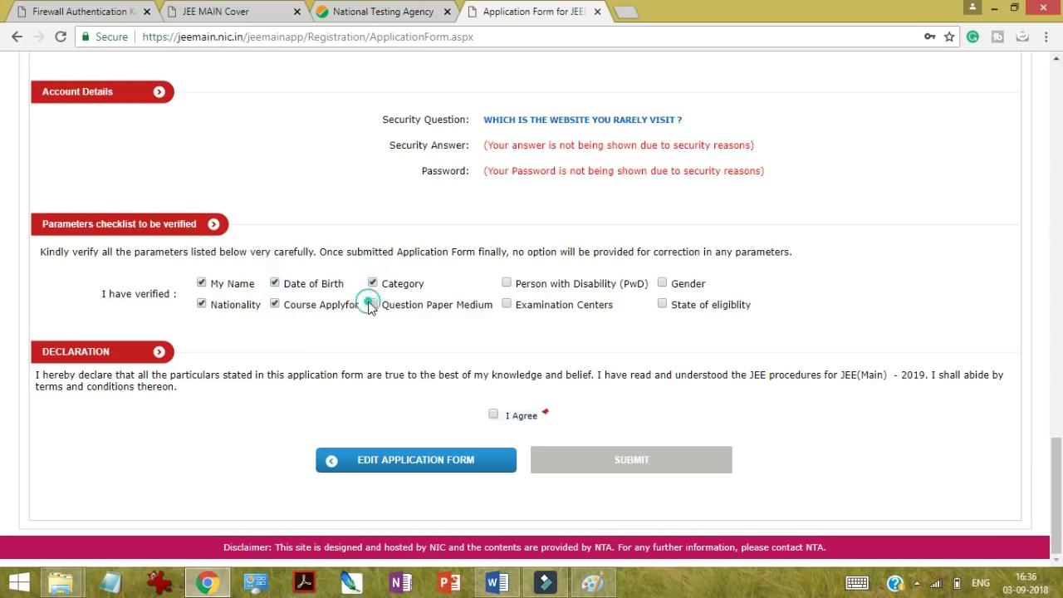
{"action": "left_click", "coordinate": [506, 283]}
{"action": "left_click", "coordinate": [505, 305]}
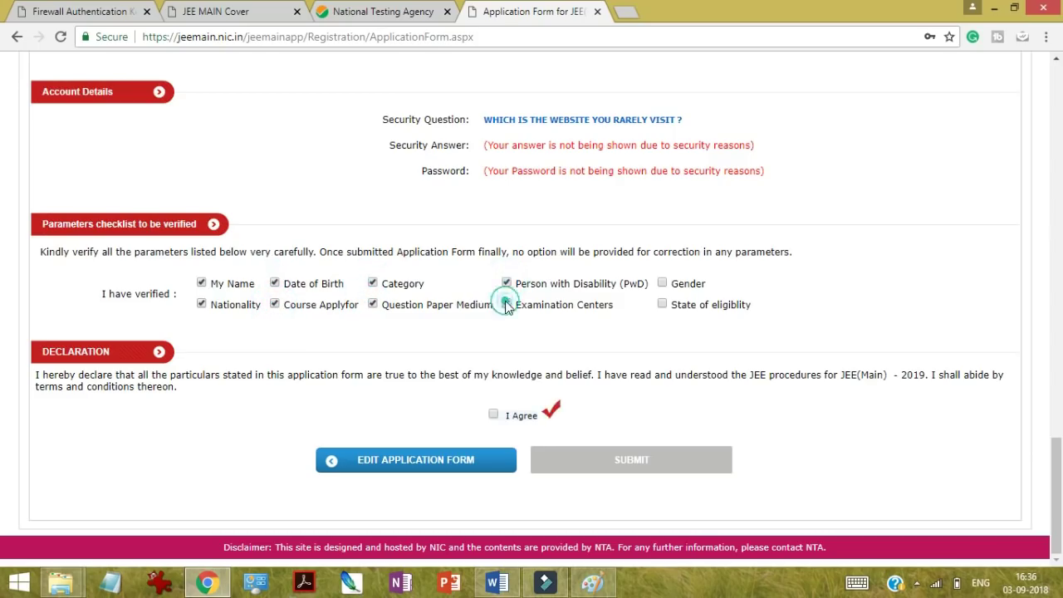
{"action": "left_click", "coordinate": [662, 283]}
{"action": "left_click", "coordinate": [662, 305]}
{"action": "left_click", "coordinate": [494, 415]}
{"action": "left_click", "coordinate": [598, 471]}
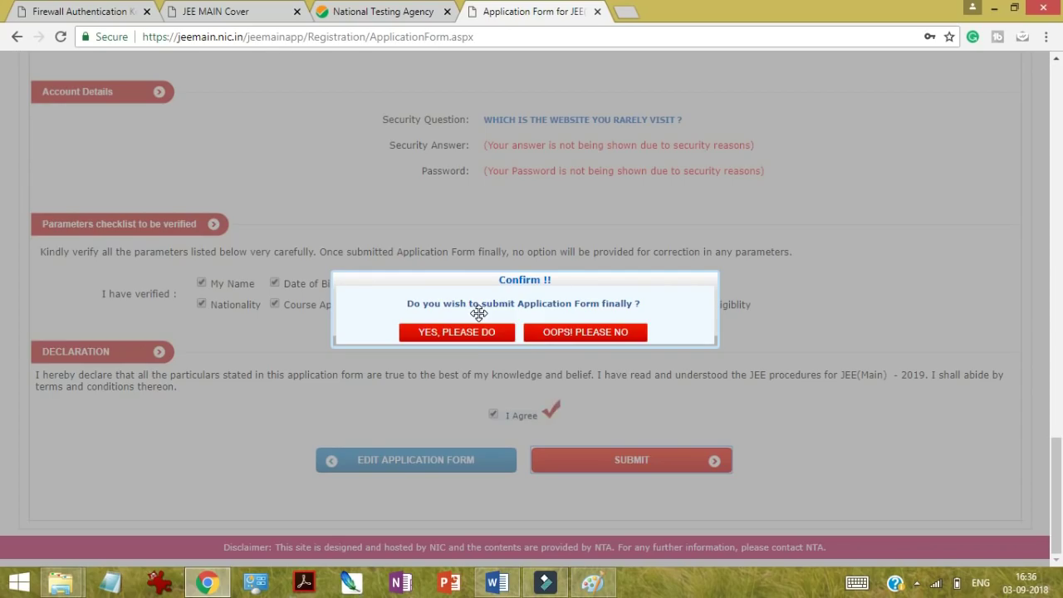
Step: Confirm final submission with 'YES, PLEASE DO' and minimize the browser to the desktop
{"action": "left_click", "coordinate": [467, 339]}
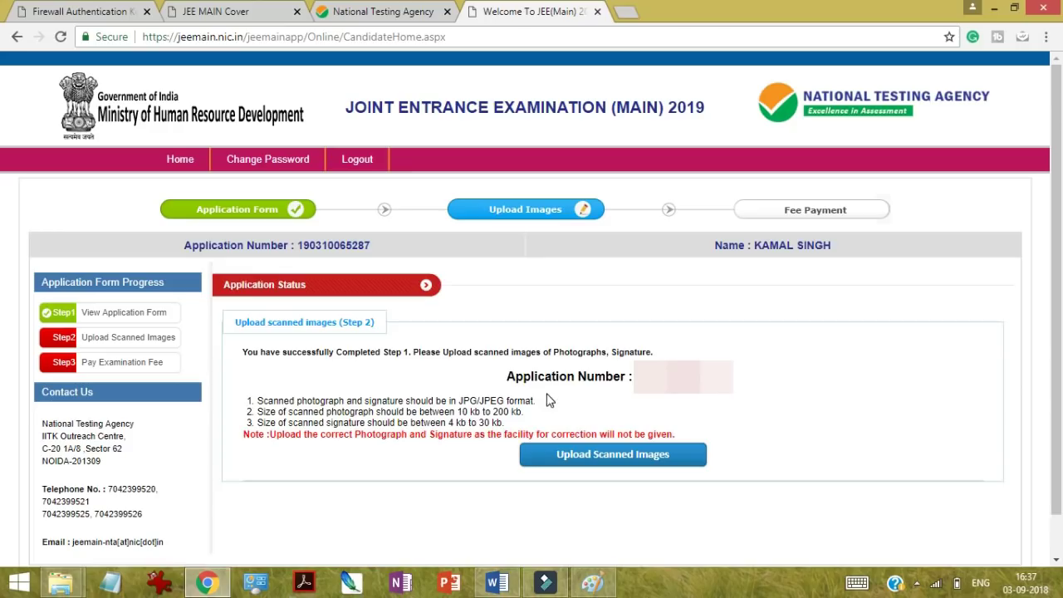
{"action": "left_click", "coordinate": [994, 8]}
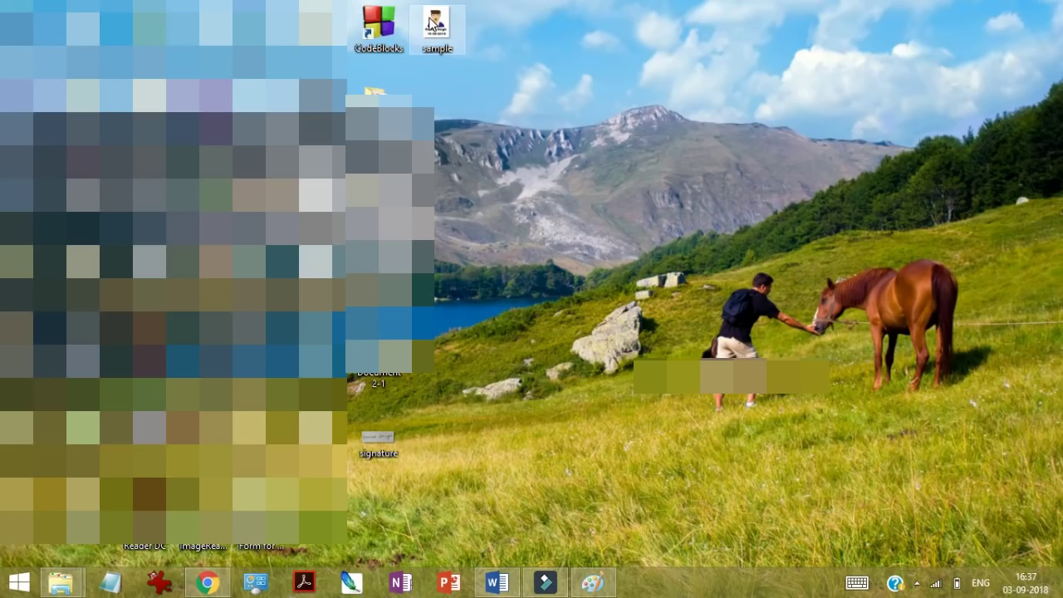
{"action": "double_click", "coordinate": [431, 24]}
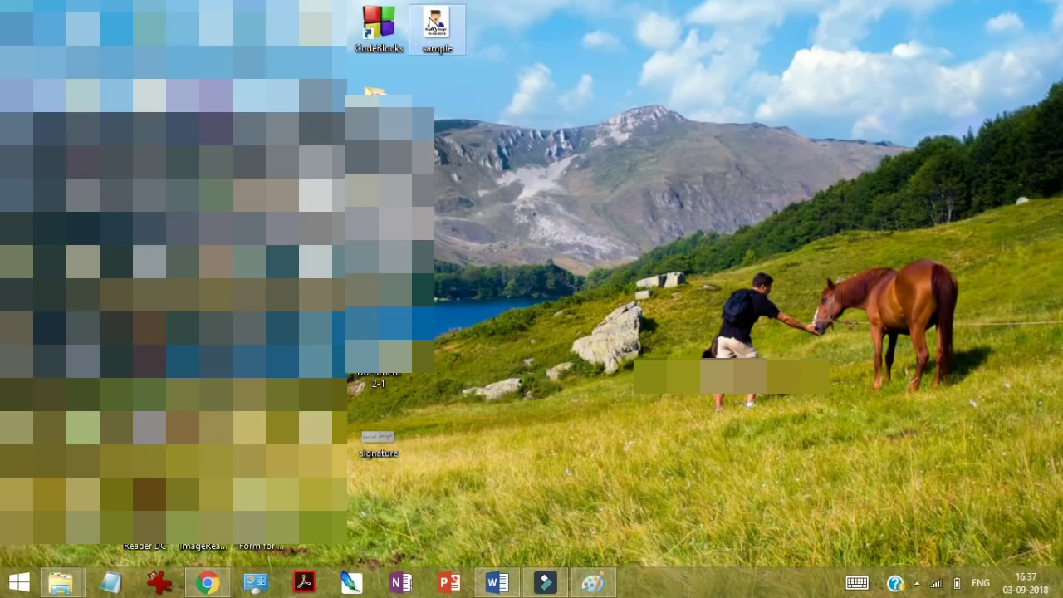
{"action": "right_click", "coordinate": [434, 26]}
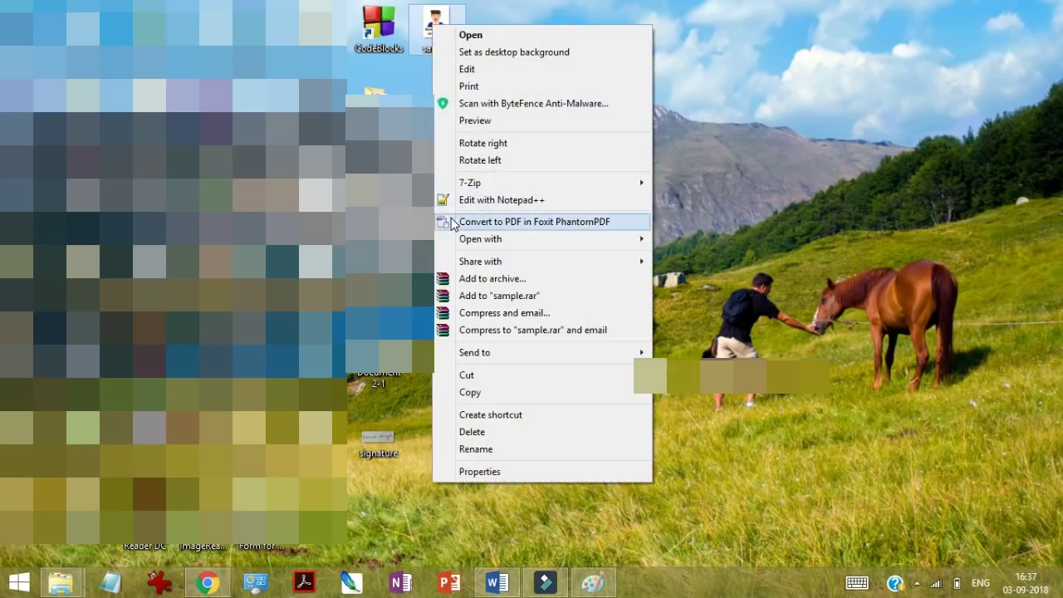
{"action": "left_click", "coordinate": [473, 470]}
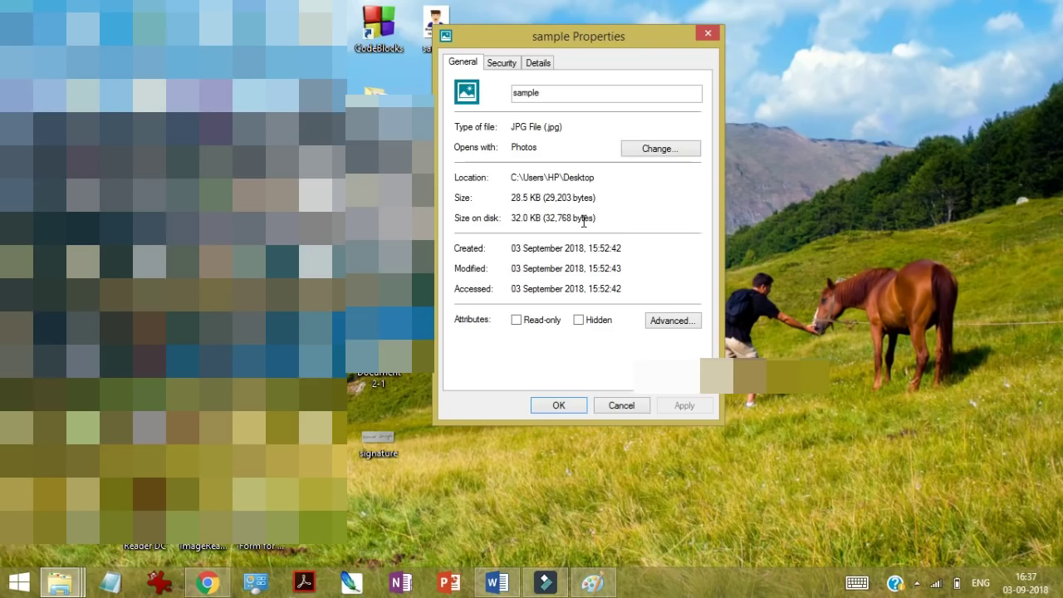
{"action": "left_click", "coordinate": [564, 405]}
{"action": "left_click", "coordinate": [209, 582]}
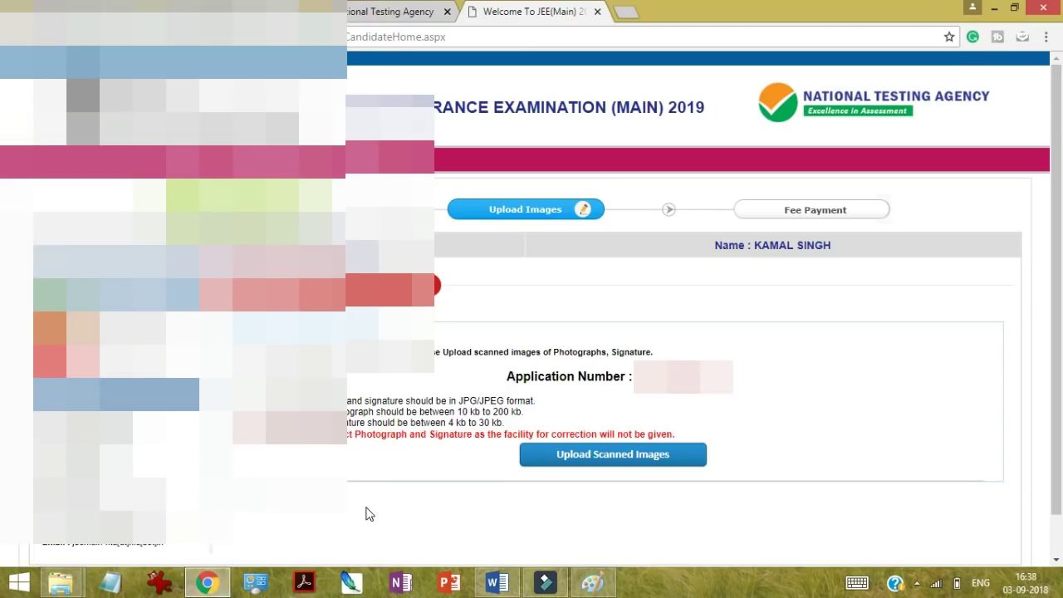
{"action": "left_click", "coordinate": [992, 8]}
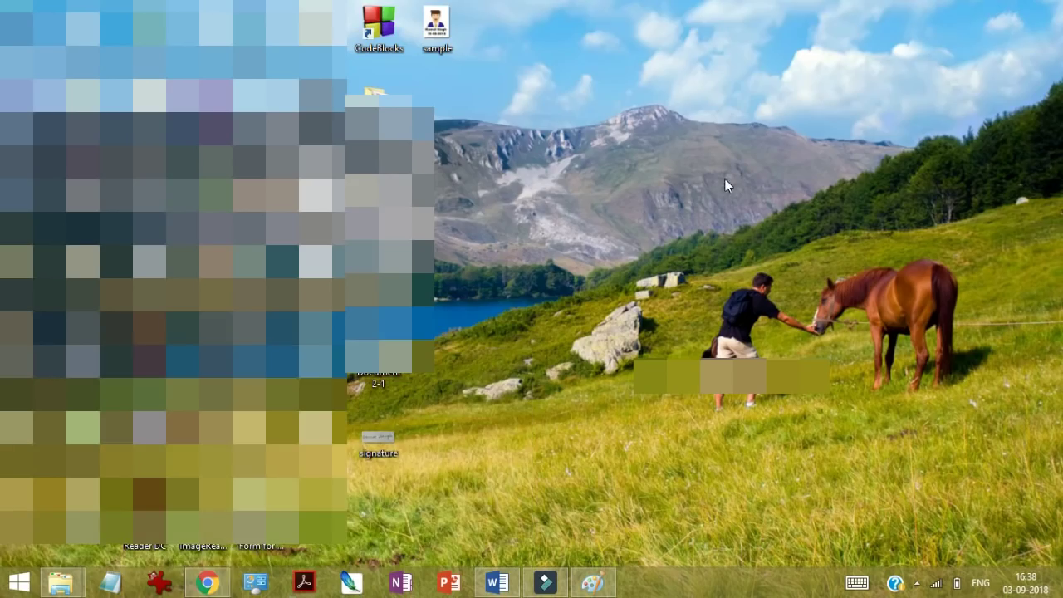
{"action": "left_click", "coordinate": [431, 39]}
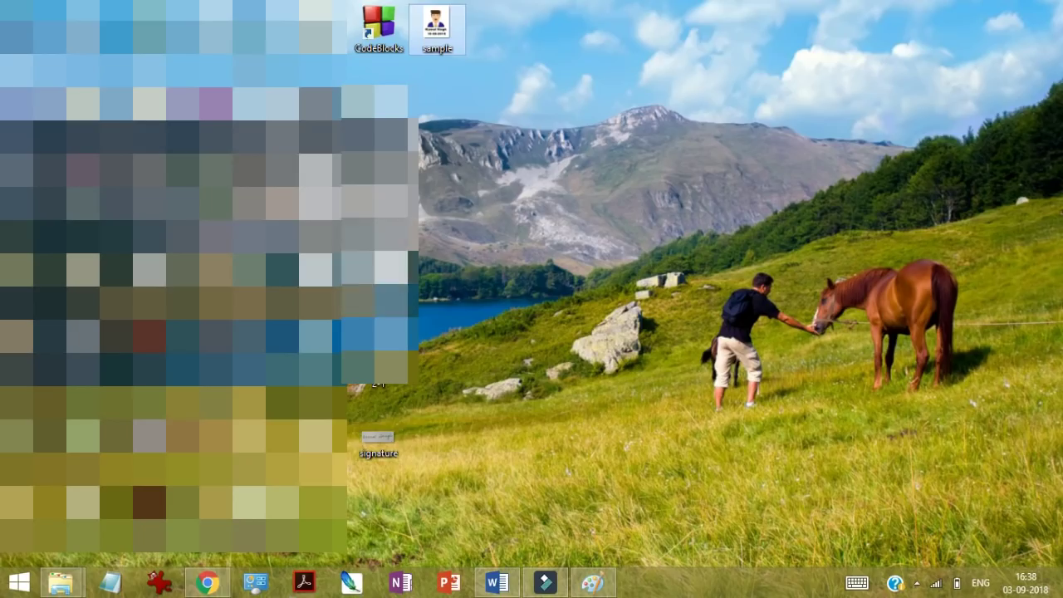
{"action": "left_click", "coordinate": [371, 436]}
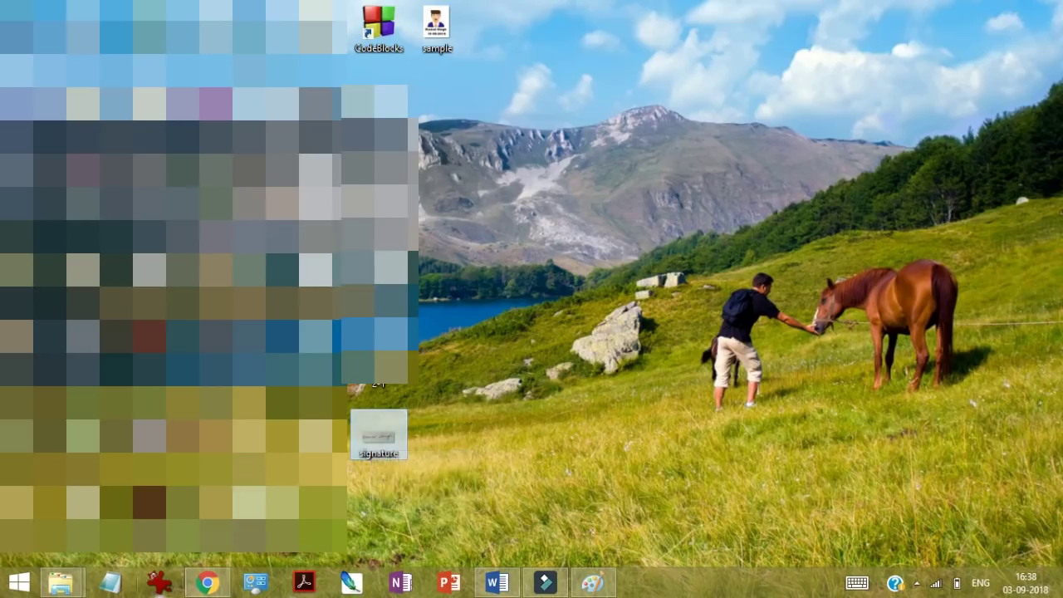
{"action": "left_click", "coordinate": [208, 583]}
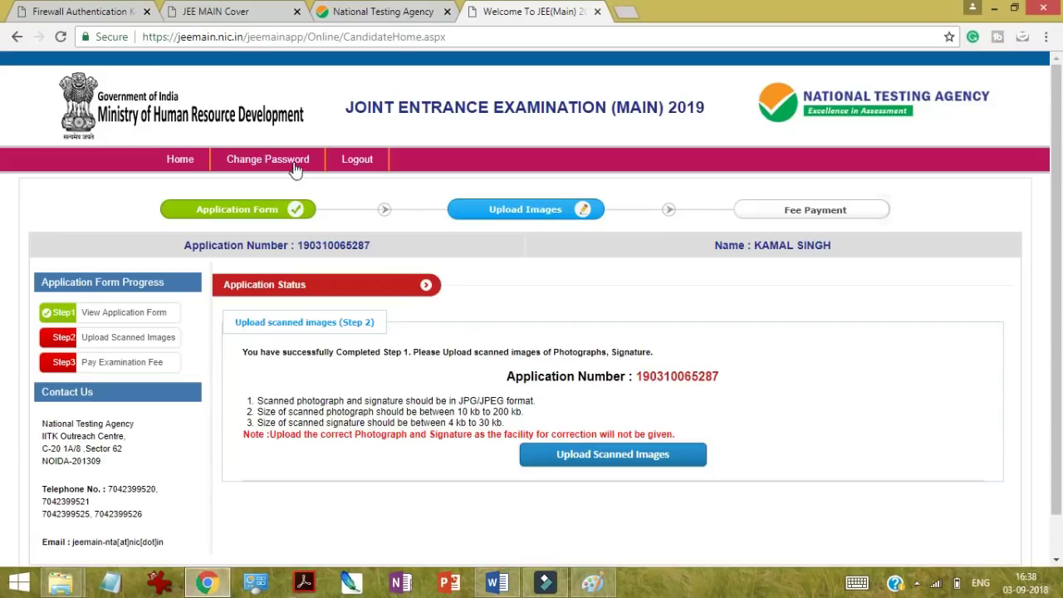
{"action": "left_click", "coordinate": [222, 12]}
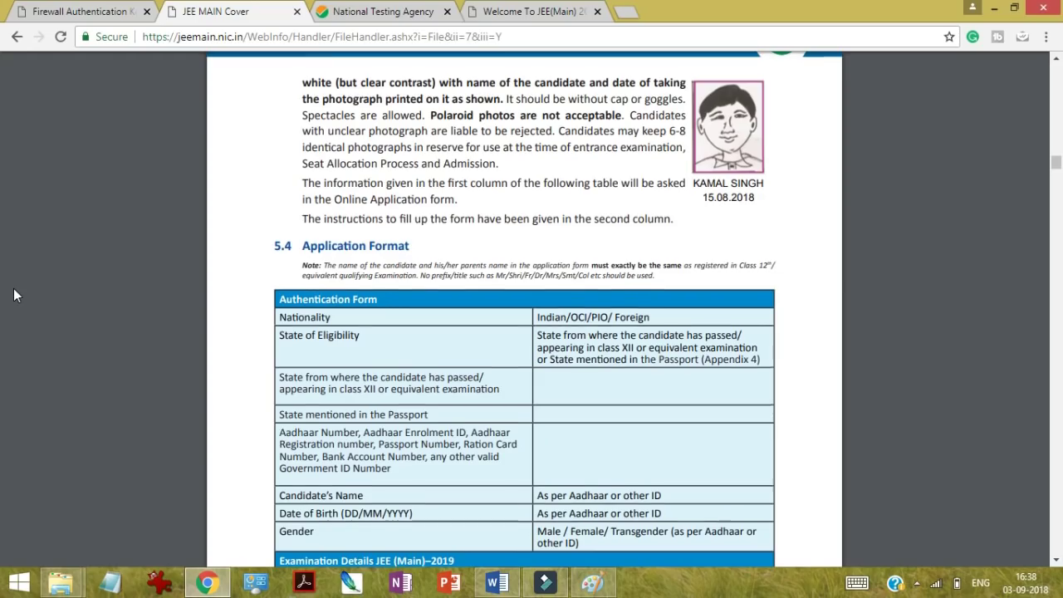
Step: Dismiss the NDTV notifications and scroll the bulletin to the scanned image size rules
{"action": "scroll", "coordinate": [13, 295], "scroll_direction": "up", "scroll_amount": 3}
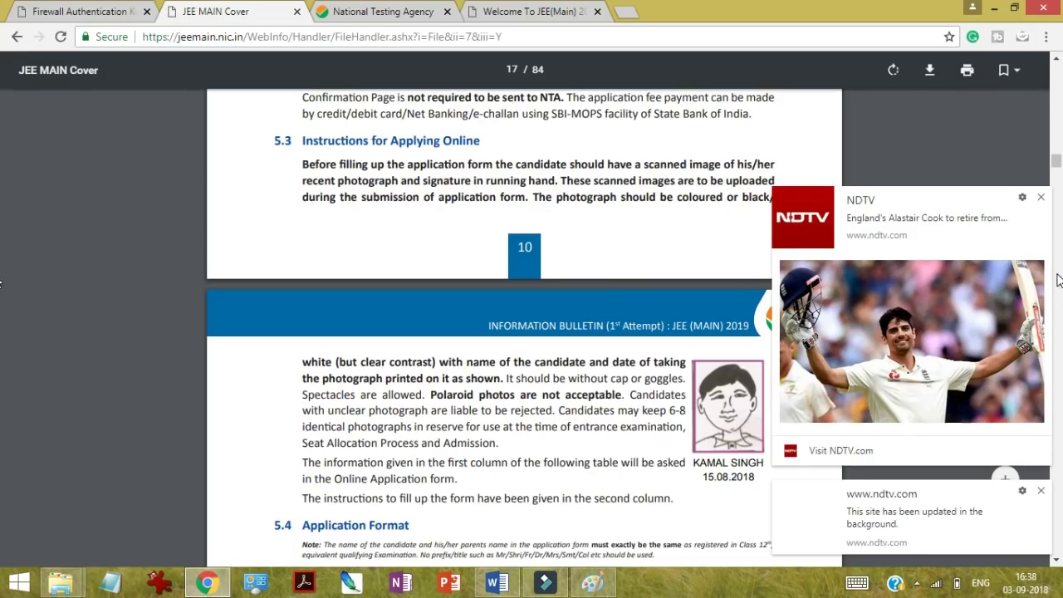
{"action": "left_click", "coordinate": [1039, 198]}
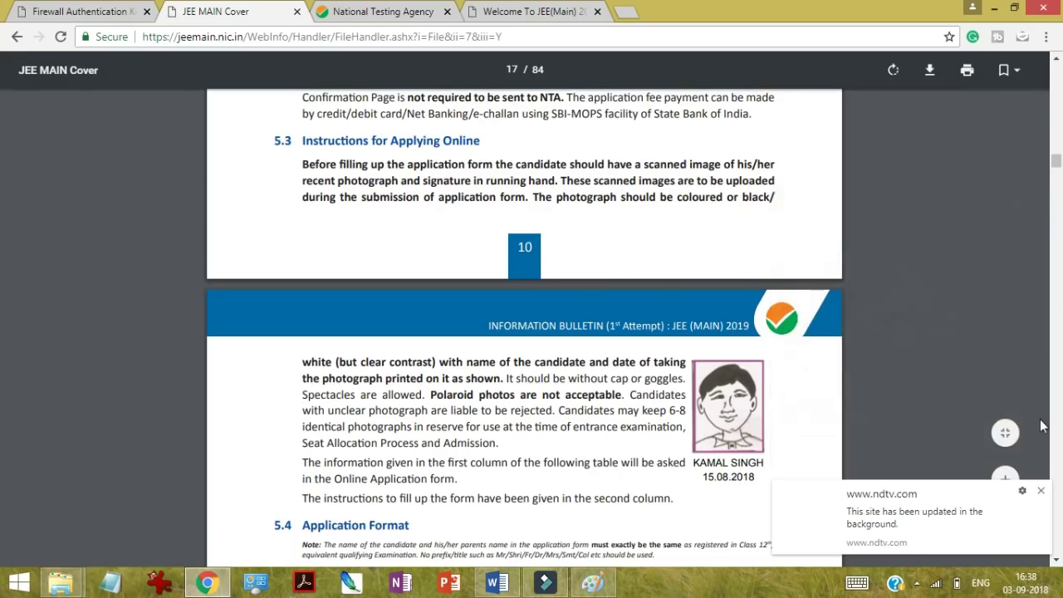
{"action": "left_click", "coordinate": [1041, 491]}
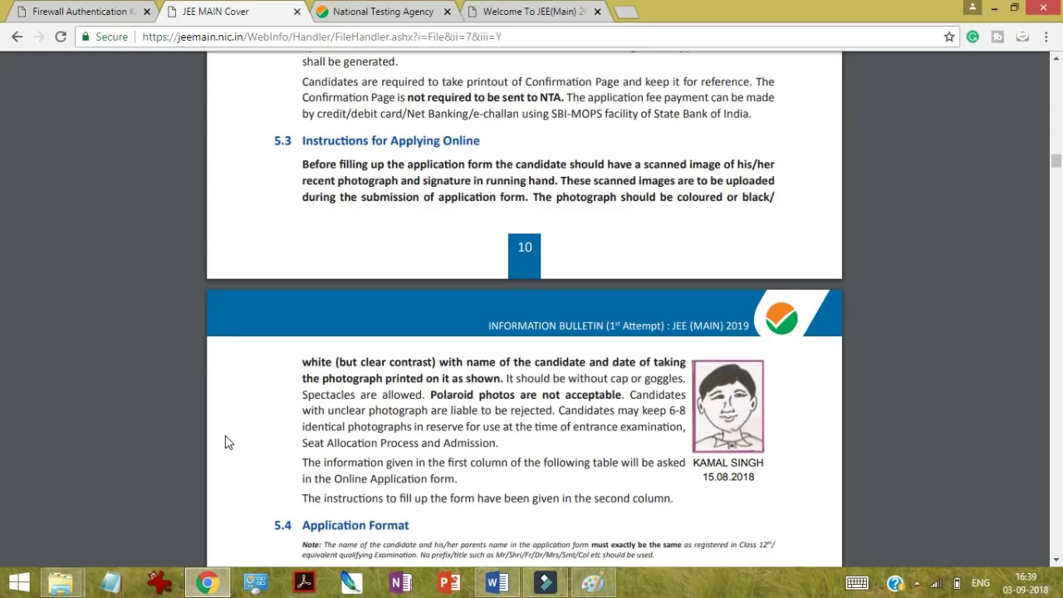
{"action": "scroll", "coordinate": [229, 443], "scroll_direction": "down", "scroll_amount": 1}
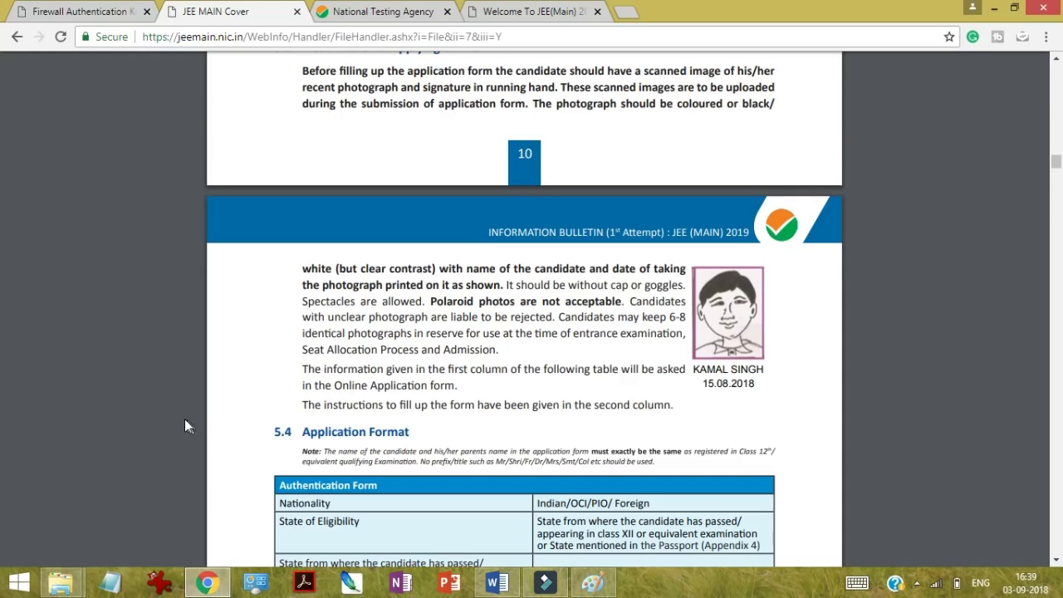
{"action": "scroll", "coordinate": [185, 420], "scroll_direction": "down", "scroll_amount": 3}
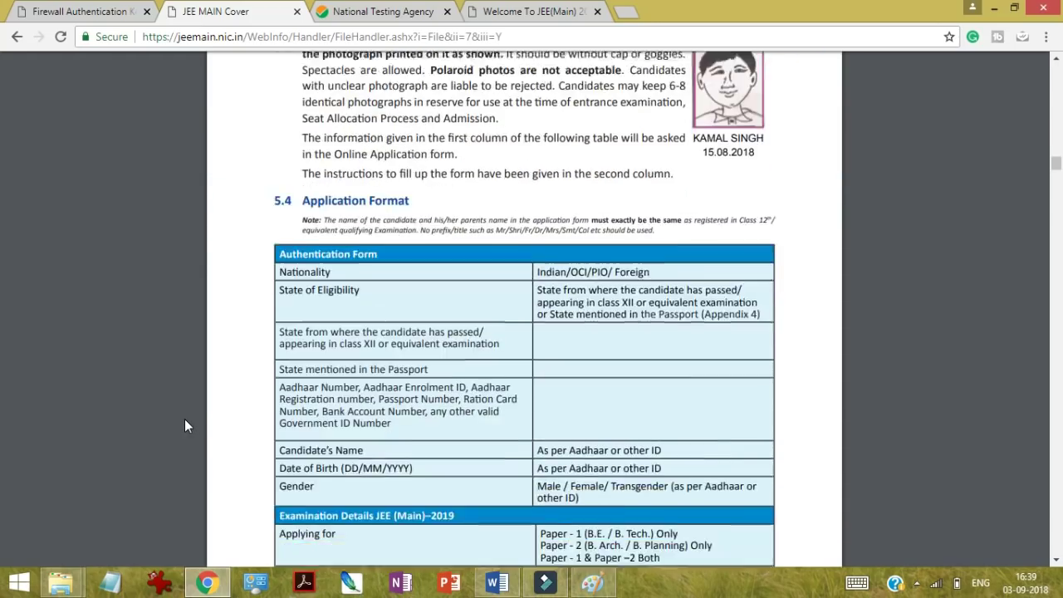
{"action": "scroll", "coordinate": [185, 420], "scroll_direction": "down", "scroll_amount": 9}
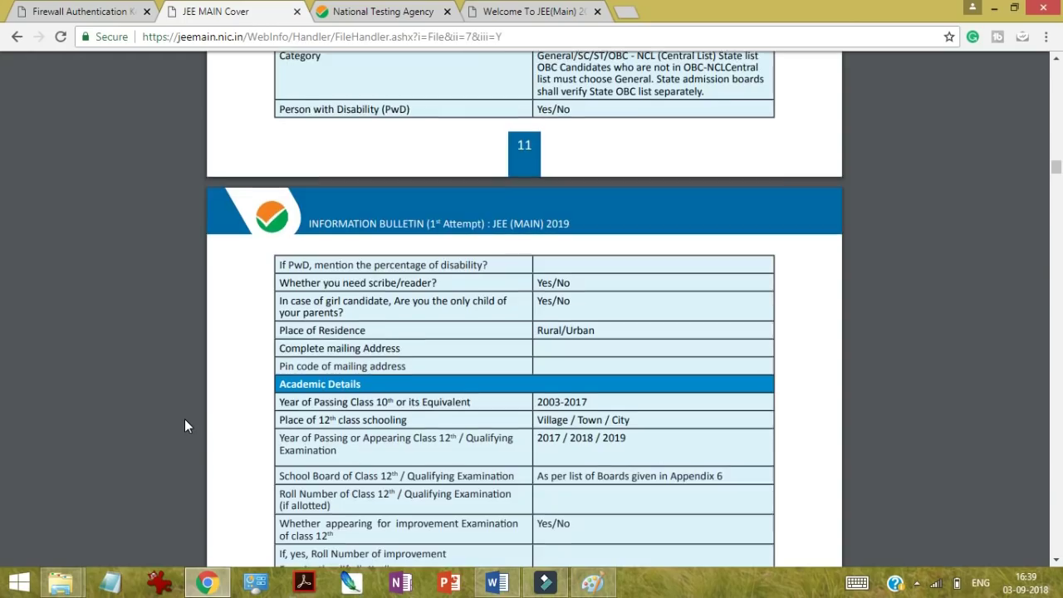
{"action": "scroll", "coordinate": [184, 419], "scroll_direction": "down", "scroll_amount": 9}
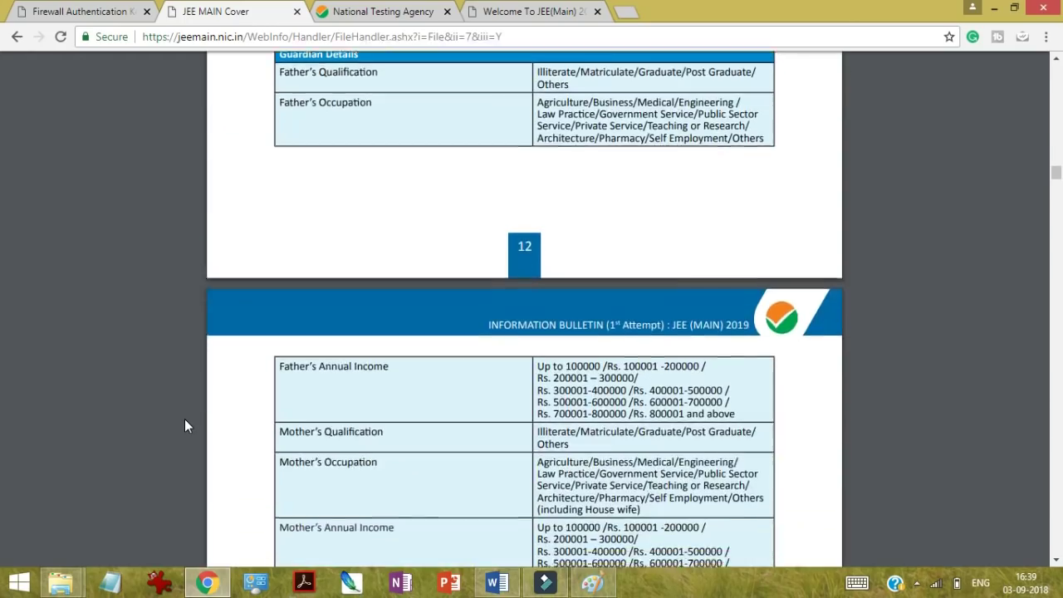
{"action": "scroll", "coordinate": [185, 418], "scroll_direction": "down", "scroll_amount": 8}
{"action": "scroll", "coordinate": [184, 419], "scroll_direction": "up", "scroll_amount": 2}
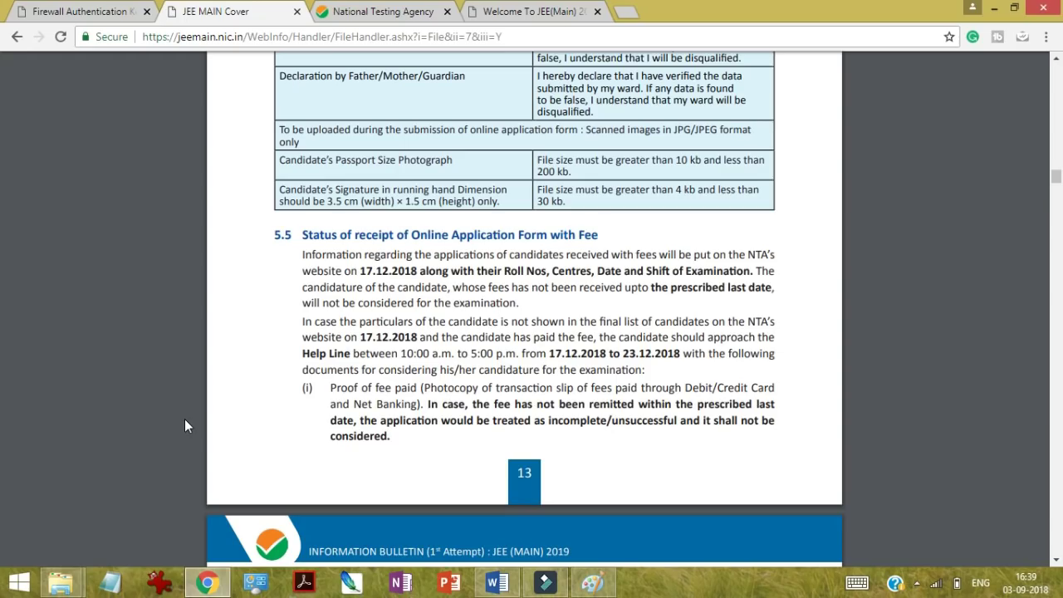
Step: View the sample photo in Photos, close it, then restore and minimize Chrome again
{"action": "left_click", "coordinate": [993, 7]}
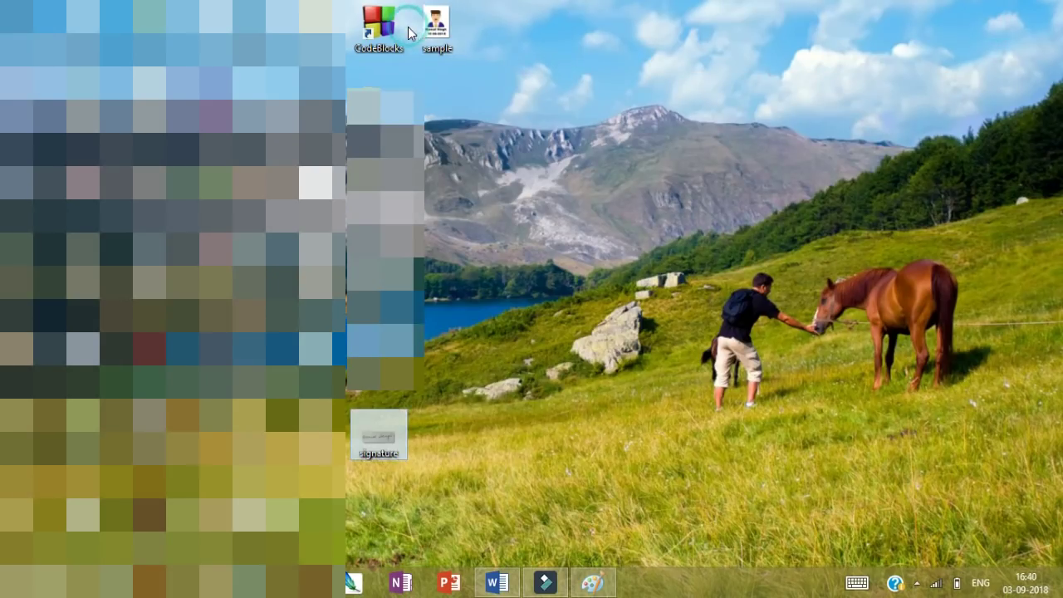
{"action": "double_click", "coordinate": [460, 36]}
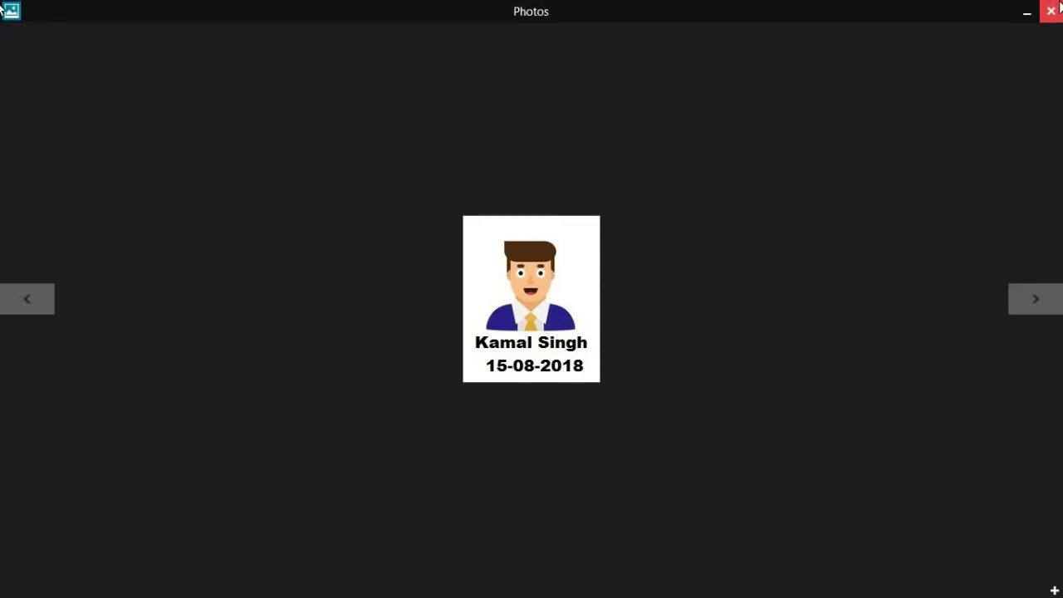
{"action": "left_click", "coordinate": [1057, 10]}
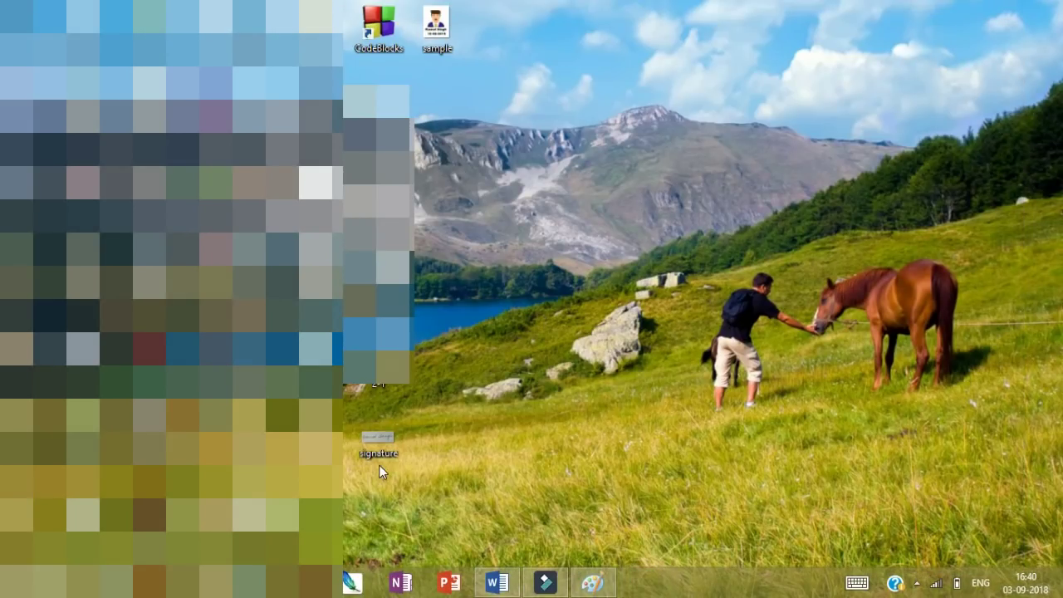
{"action": "left_click", "coordinate": [206, 582]}
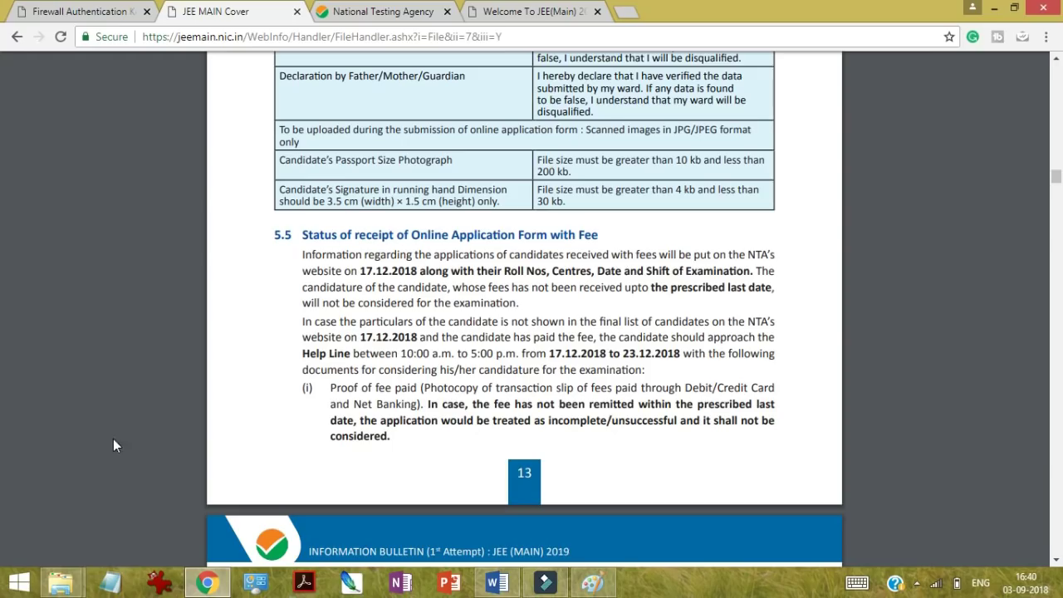
{"action": "left_click", "coordinate": [994, 9]}
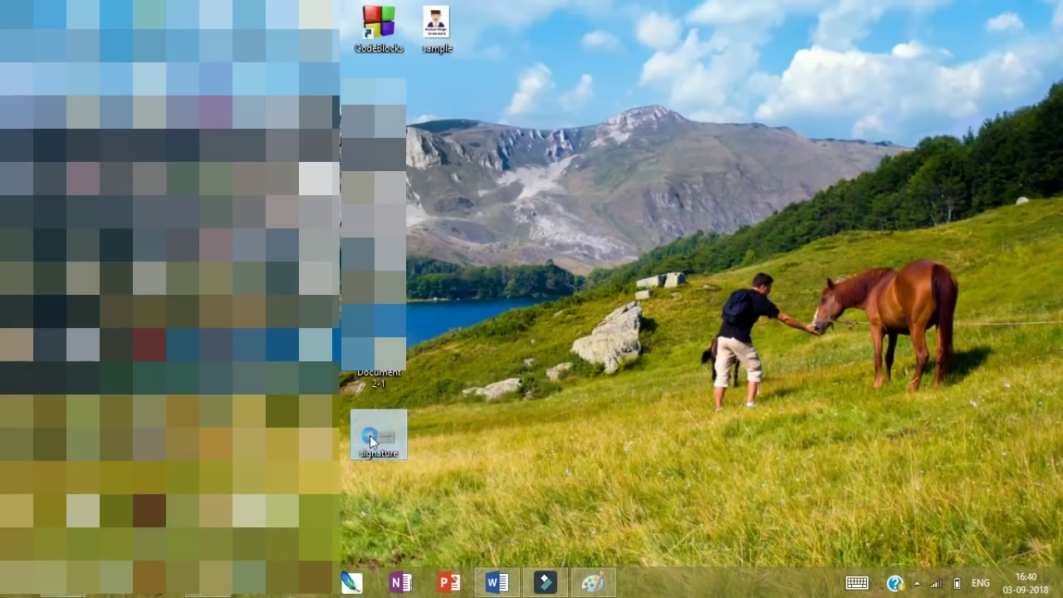
Step: Open signature.jpg from the desktop in IrfanView 32-bit using Open with
{"action": "right_click", "coordinate": [369, 435]}
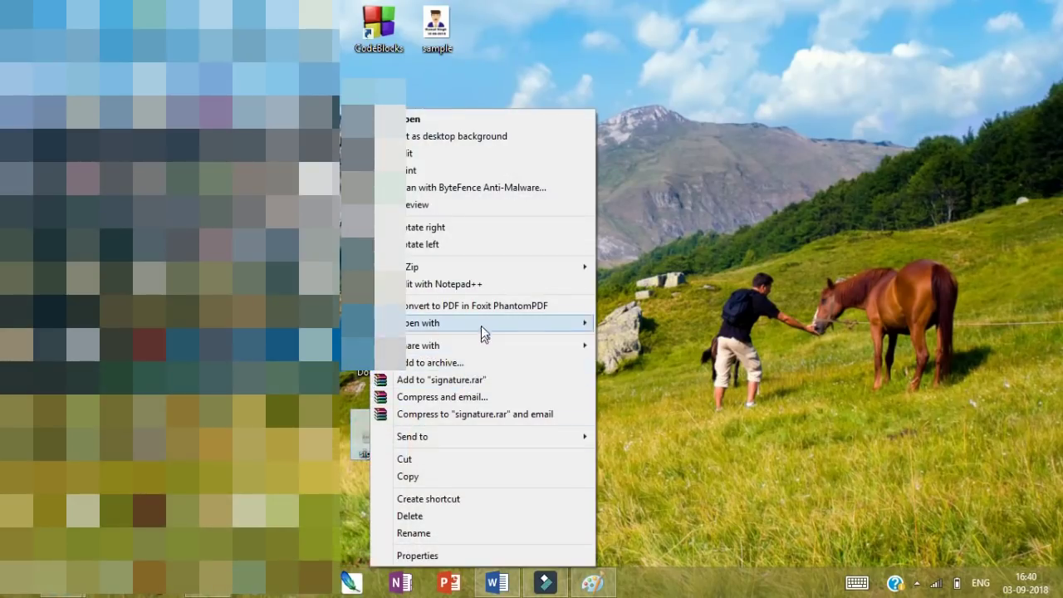
{"action": "mouse_move", "coordinate": [495, 323]}
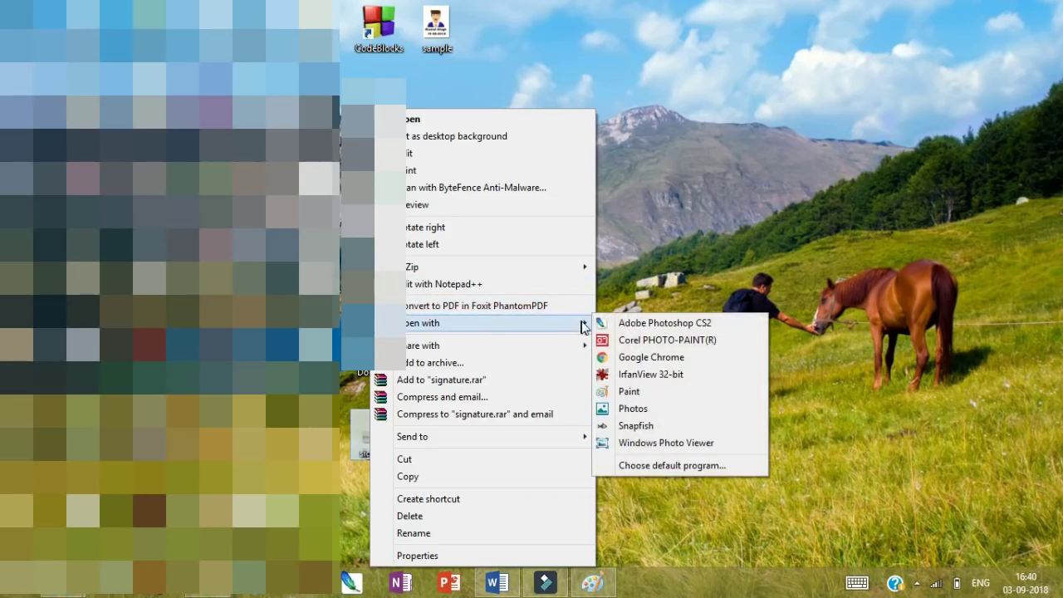
{"action": "left_click", "coordinate": [630, 374]}
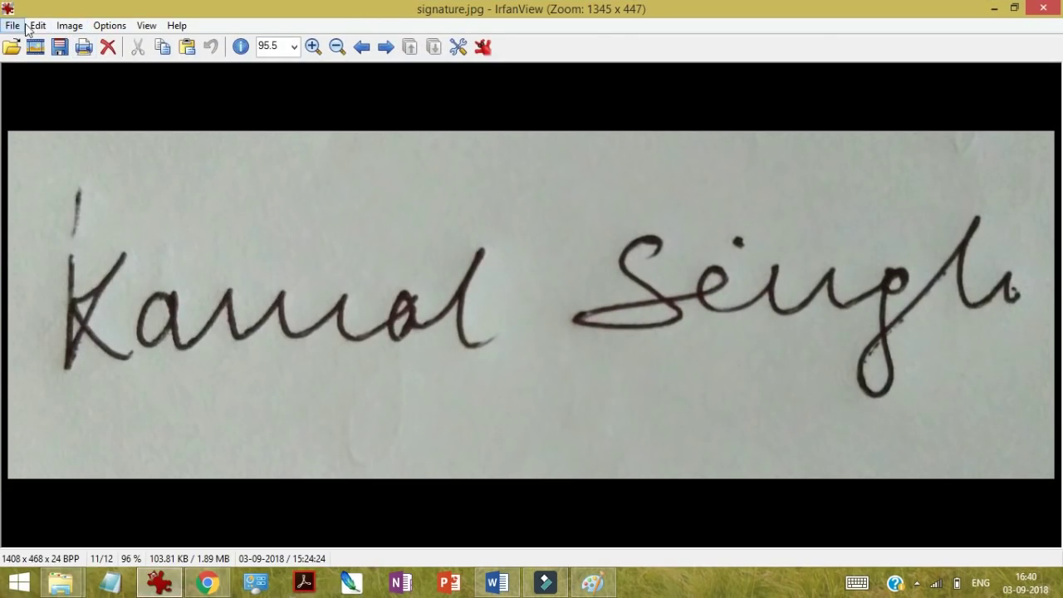
Step: Bring up IrfanView's Resize/Resample settings and set the size units to centimetres
{"action": "left_click", "coordinate": [69, 26]}
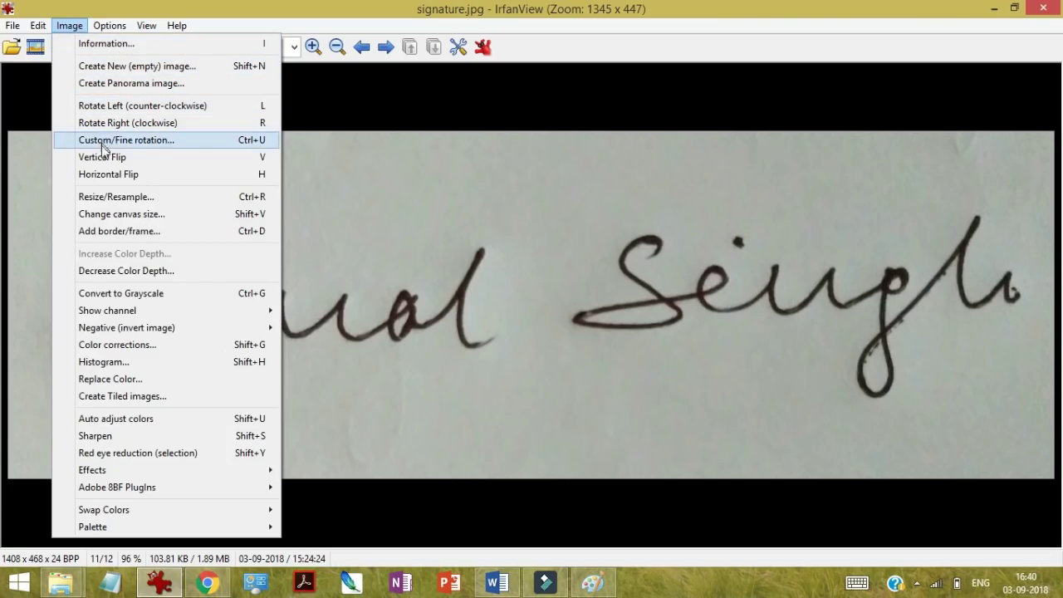
{"action": "left_click", "coordinate": [112, 196]}
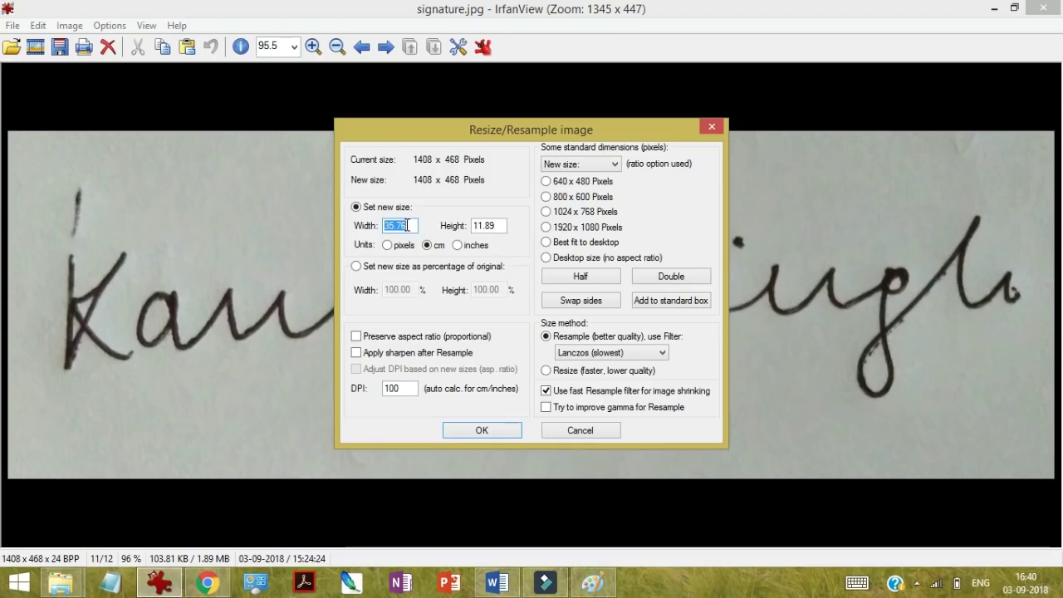
{"action": "key", "text": "BackSpace"}
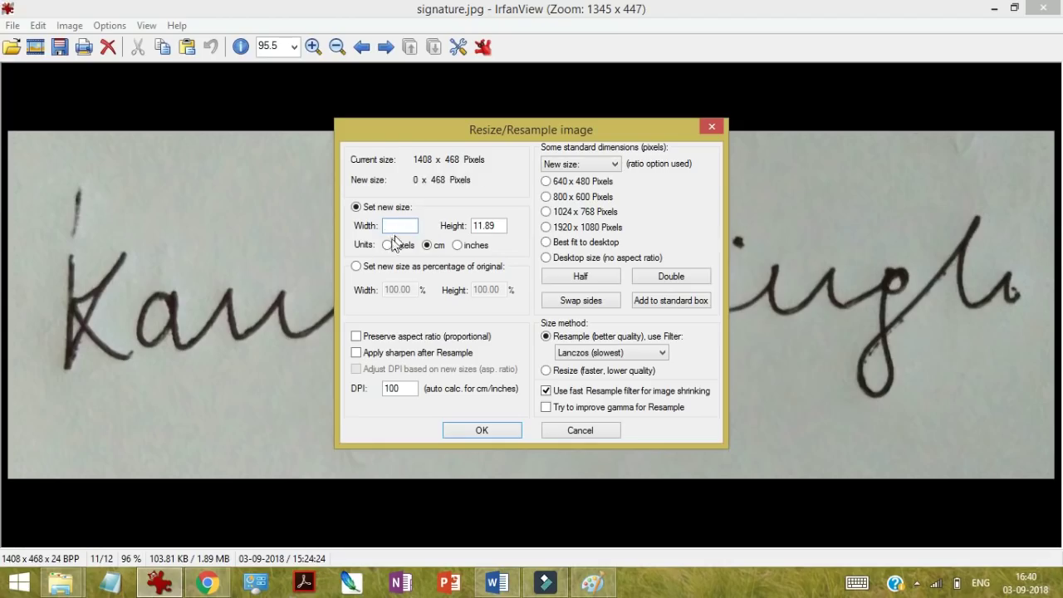
{"action": "left_click", "coordinate": [388, 245]}
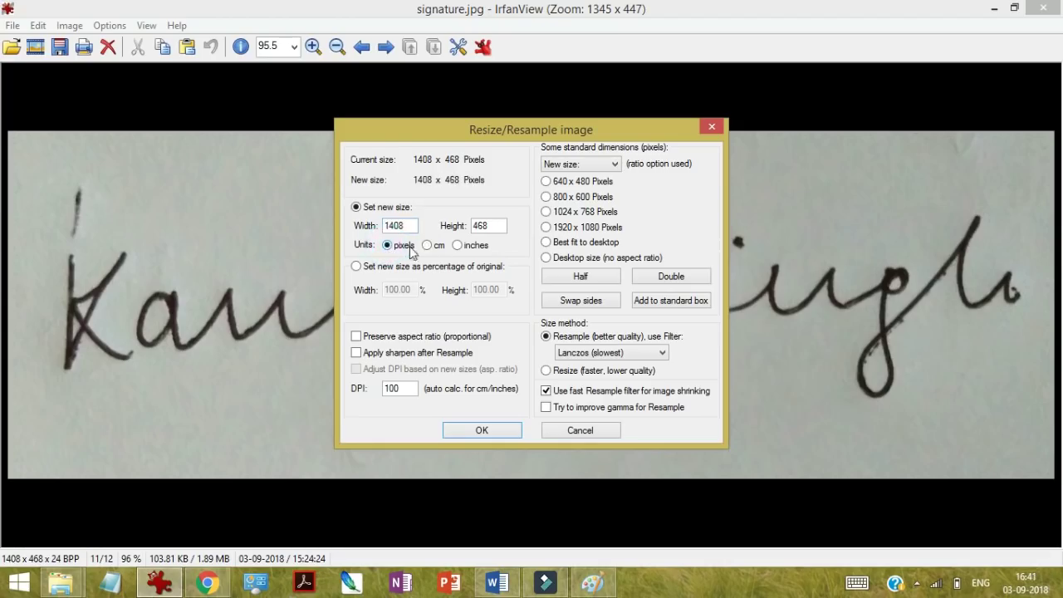
{"action": "left_click", "coordinate": [427, 246]}
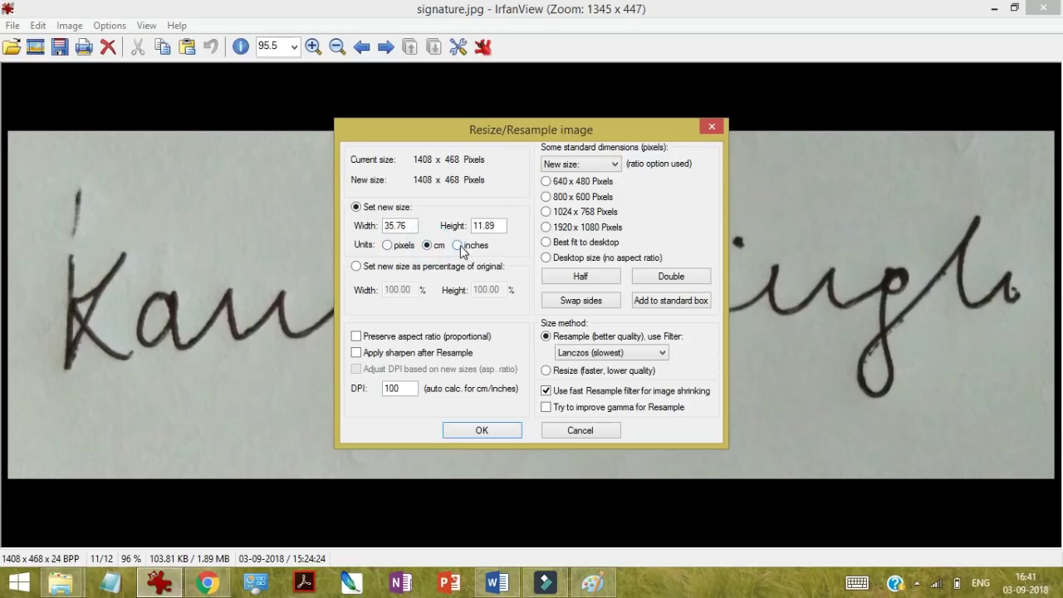
{"action": "left_click", "coordinate": [458, 246]}
{"action": "left_click", "coordinate": [430, 248]}
Step: Check the bulletin, then resize the signature to 3.5 cm wide by 1.5 cm high
{"action": "left_click", "coordinate": [206, 581]}
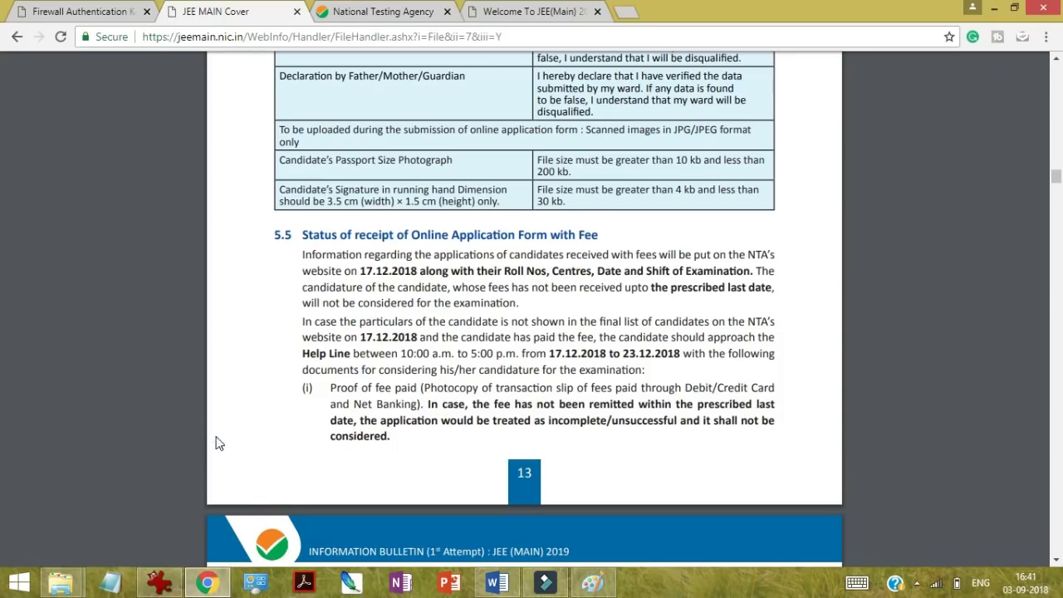
{"action": "left_click", "coordinate": [158, 581]}
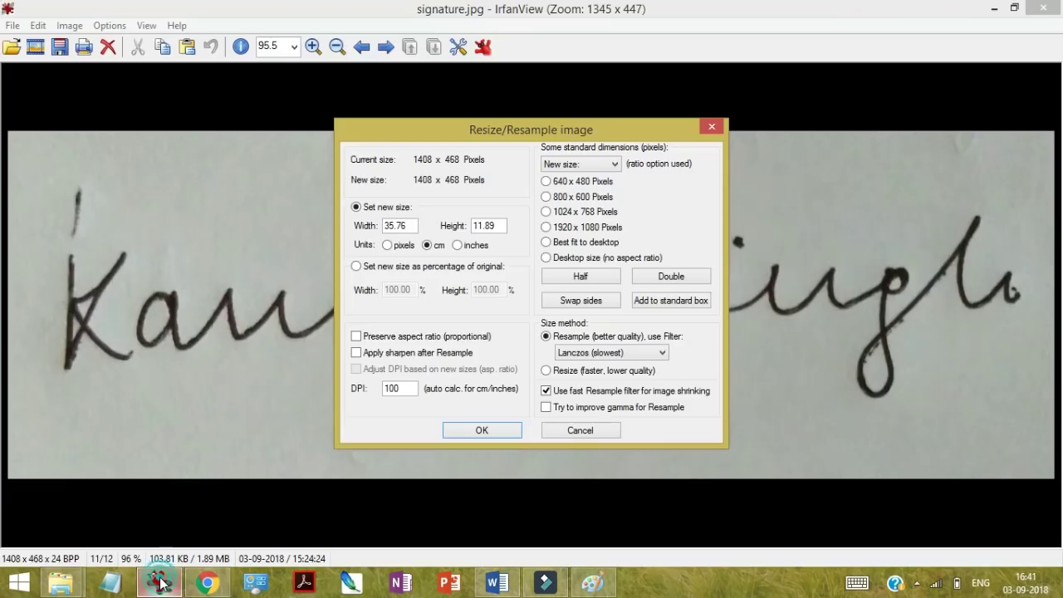
{"action": "left_click", "coordinate": [406, 225]}
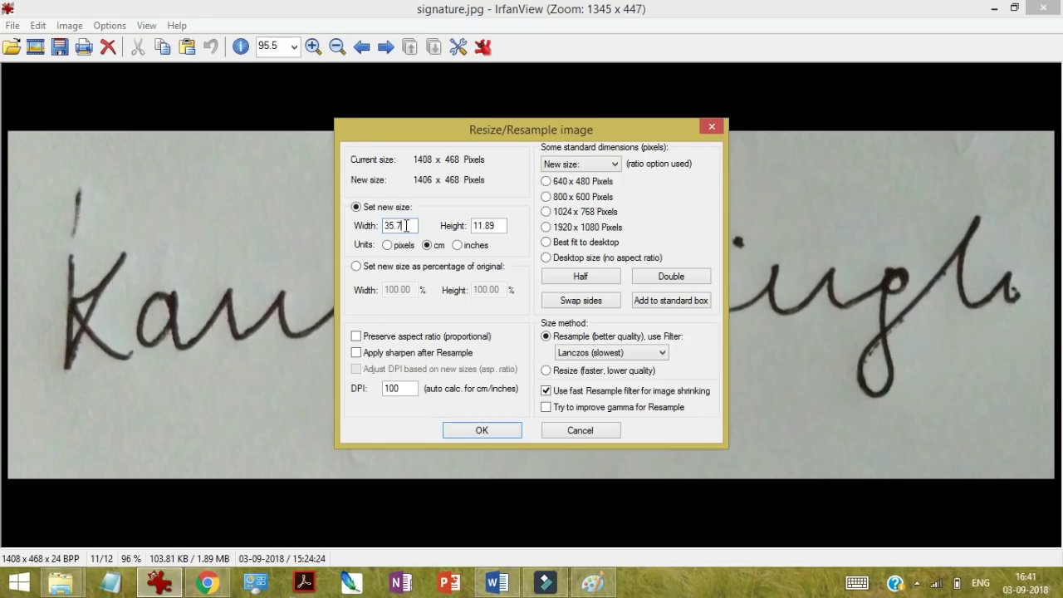
{"action": "key", "text": "BackSpace"}
{"action": "key", "text": "BackSpace"}
{"action": "key", "text": "BackSpace"}
{"action": "key", "text": "BackSpace"}
{"action": "key", "text": "BackSpace"}
{"action": "type", "text": "3.5"}
{"action": "left_click", "coordinate": [498, 224]}
{"action": "key", "text": "BackSpace"}
{"action": "key", "text": "BackSpace"}
{"action": "key", "text": "BackSpace"}
{"action": "key", "text": "BackSpace"}
{"action": "key", "text": "BackSpace"}
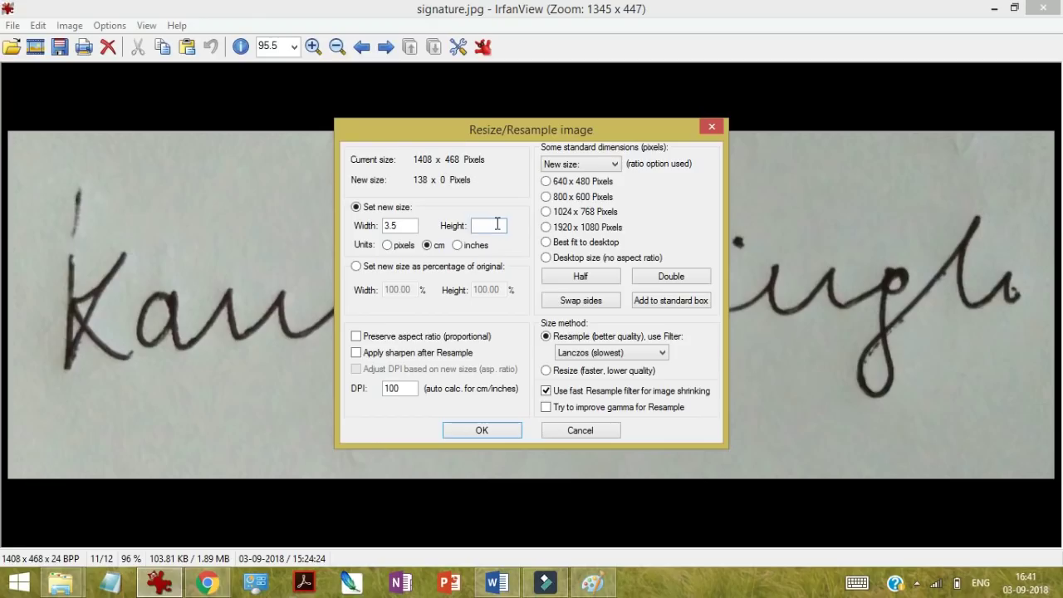
{"action": "type", "text": "1.5"}
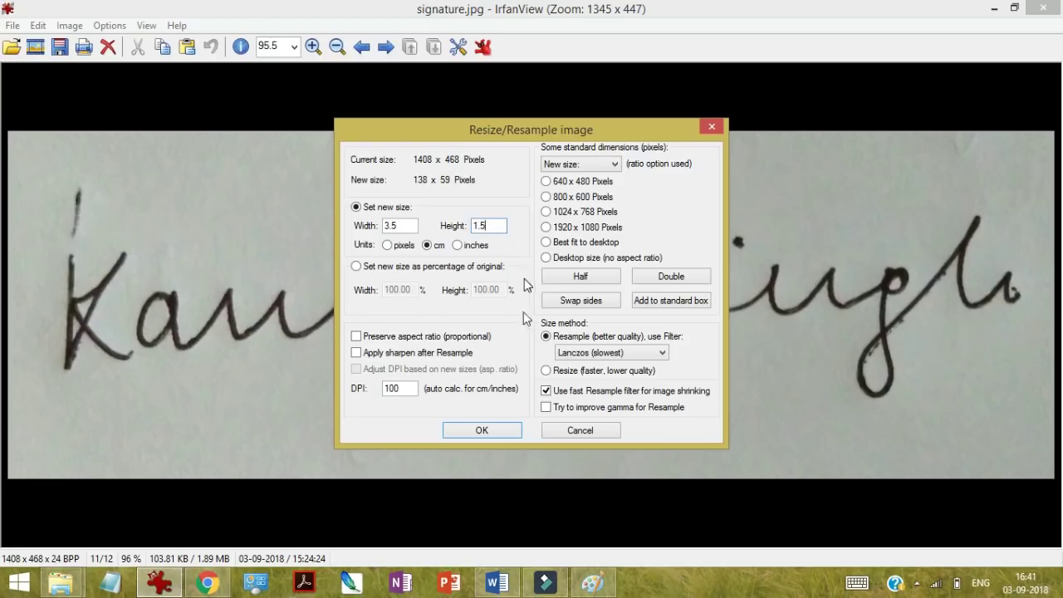
{"action": "left_click", "coordinate": [484, 432]}
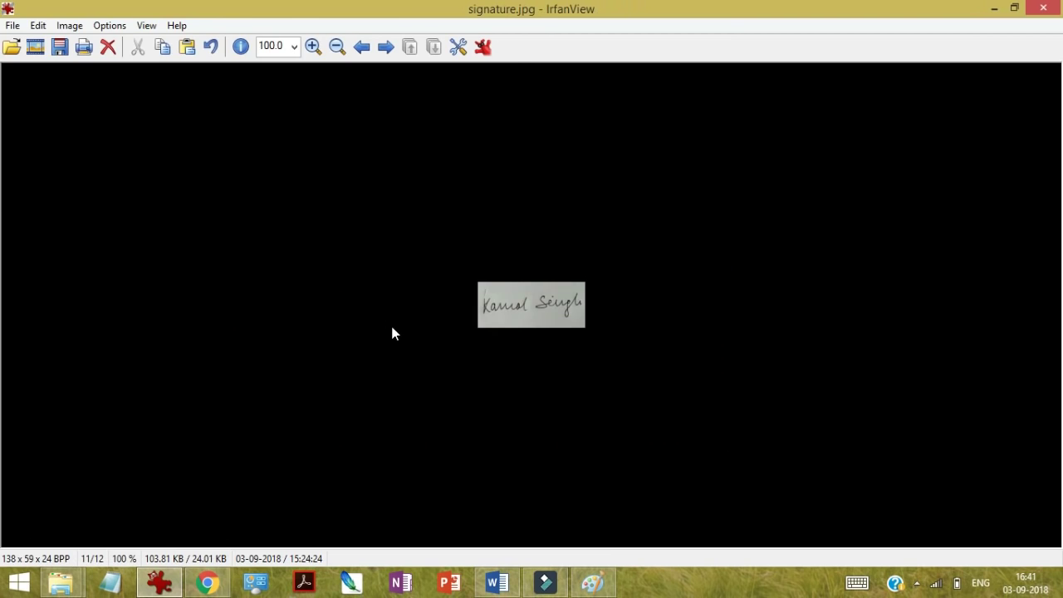
Step: Save the resized signature as a JPG on the Desktop, entering the name 'signature final'
{"action": "left_click", "coordinate": [12, 26]}
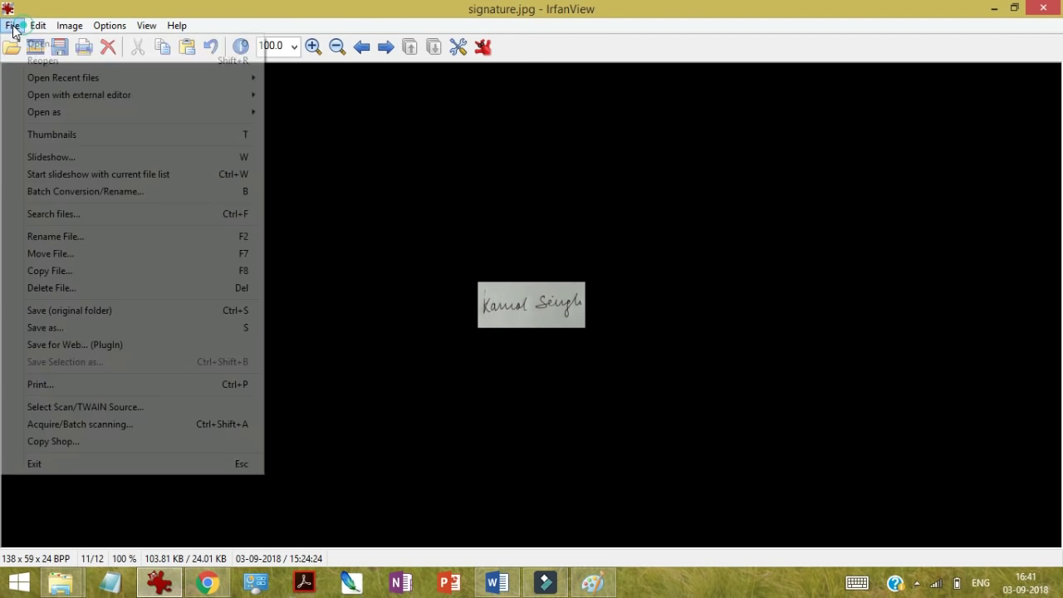
{"action": "left_click", "coordinate": [34, 328]}
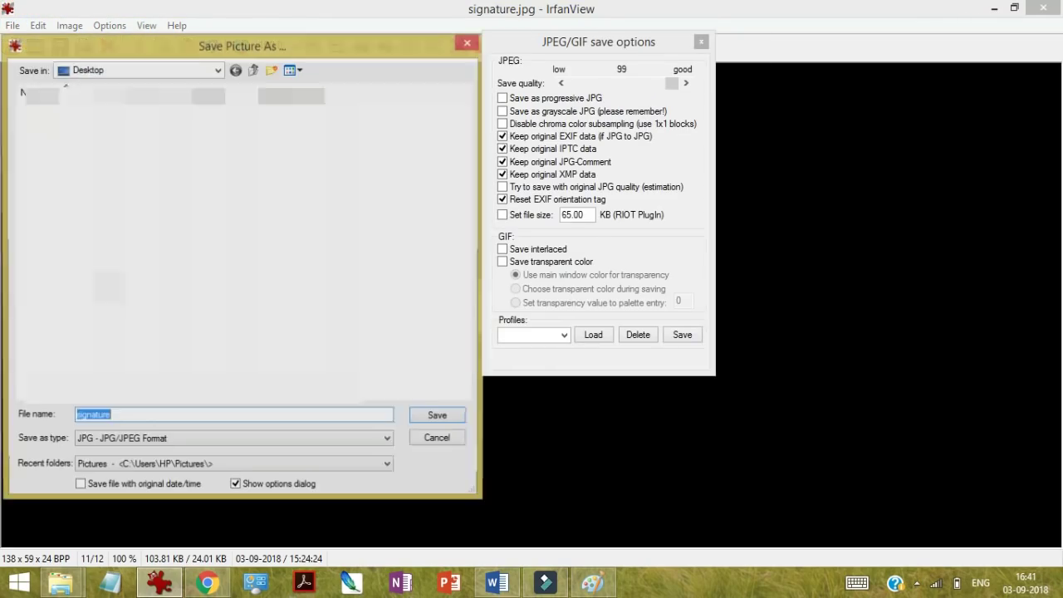
{"action": "key", "text": "BackSpace"}
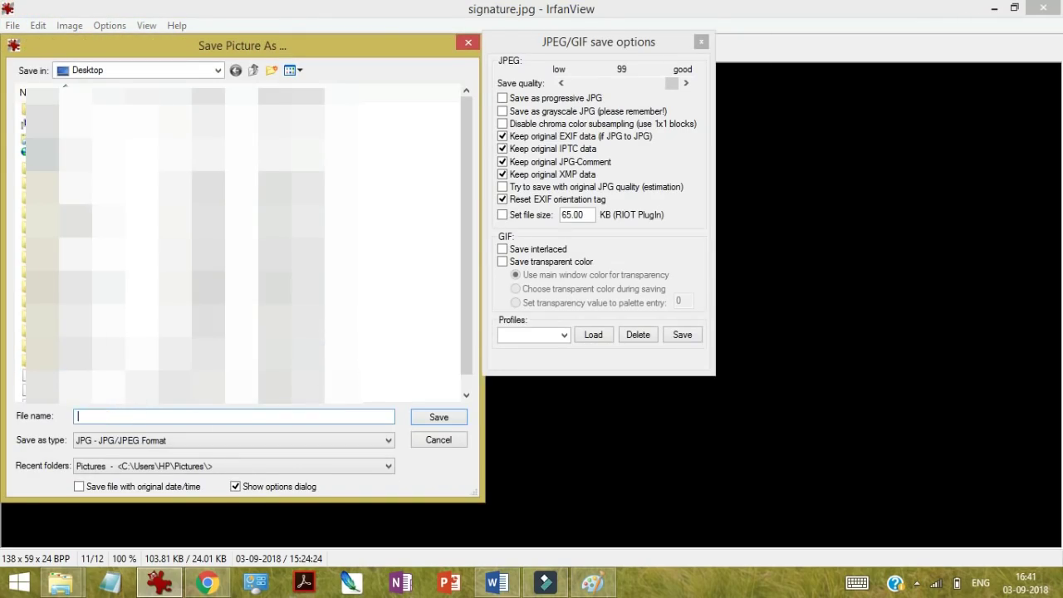
{"action": "type", "text": "sig"}
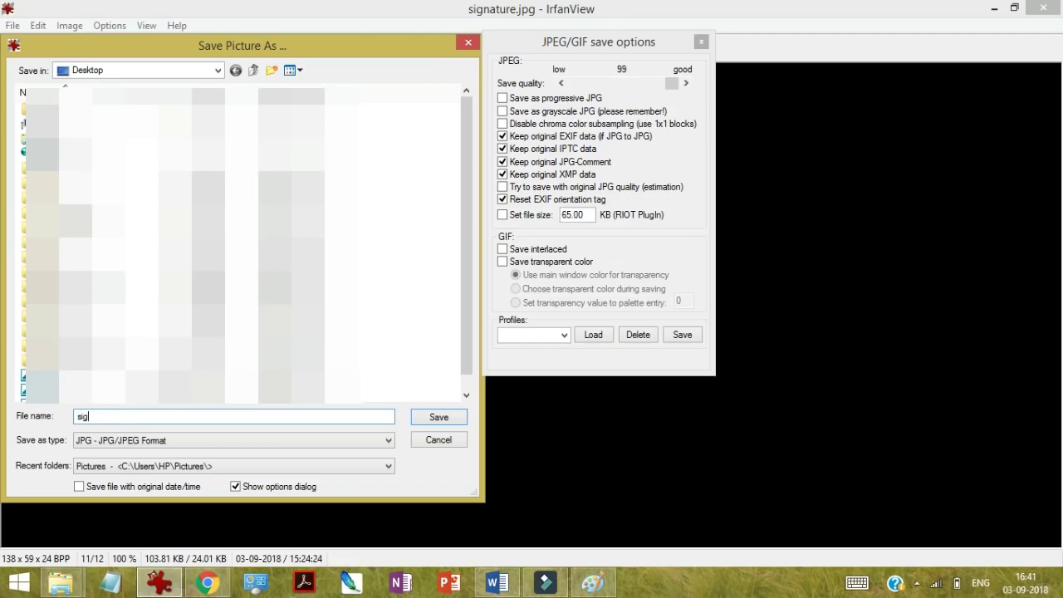
{"action": "type", "text": "nature final"}
{"action": "left_click", "coordinate": [186, 442]}
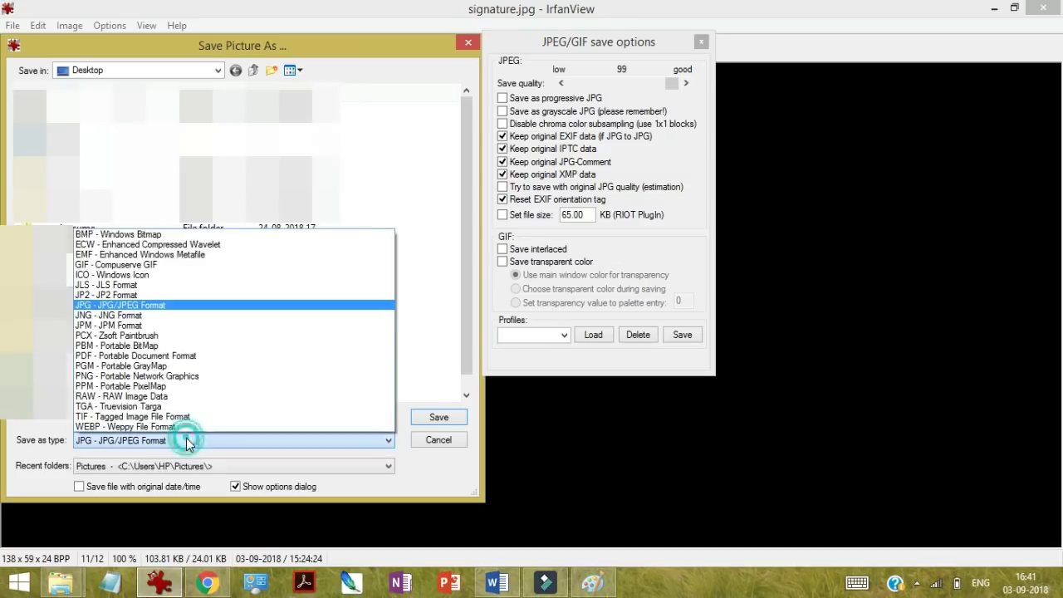
{"action": "left_click", "coordinate": [411, 466]}
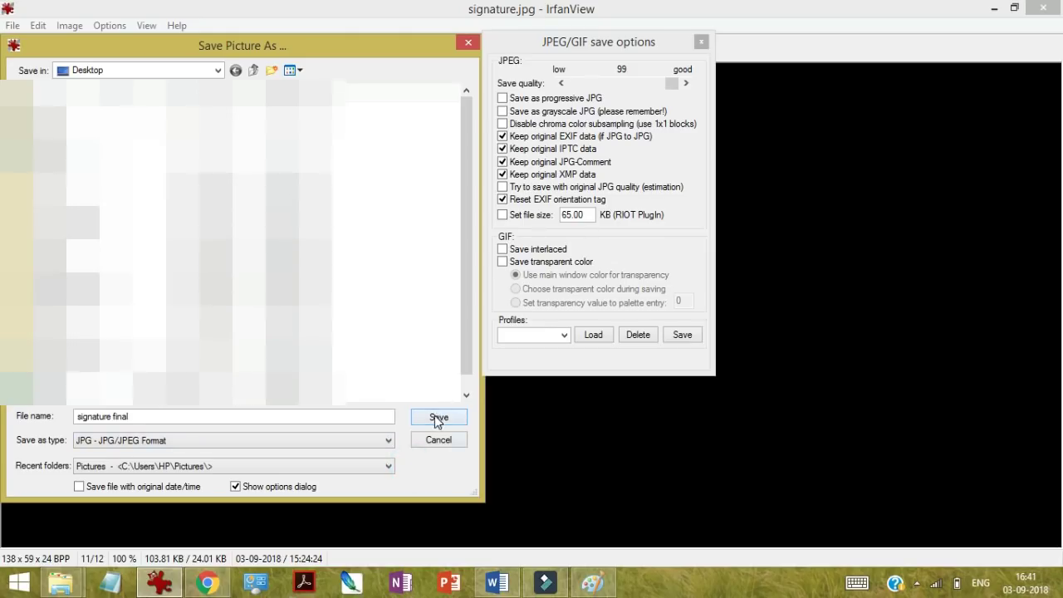
{"action": "left_click", "coordinate": [290, 464]}
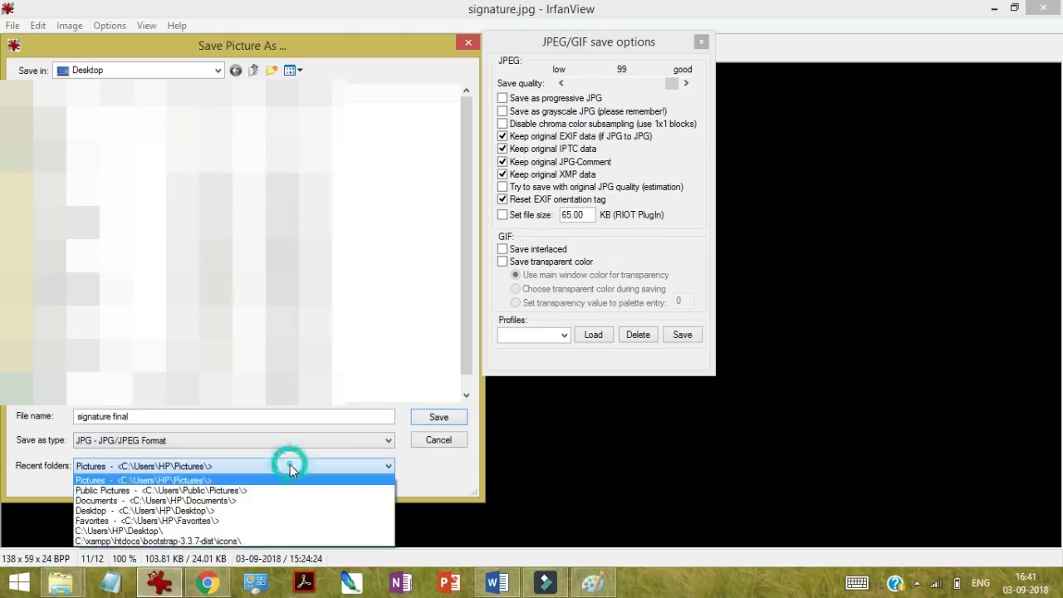
{"action": "left_click", "coordinate": [253, 515]}
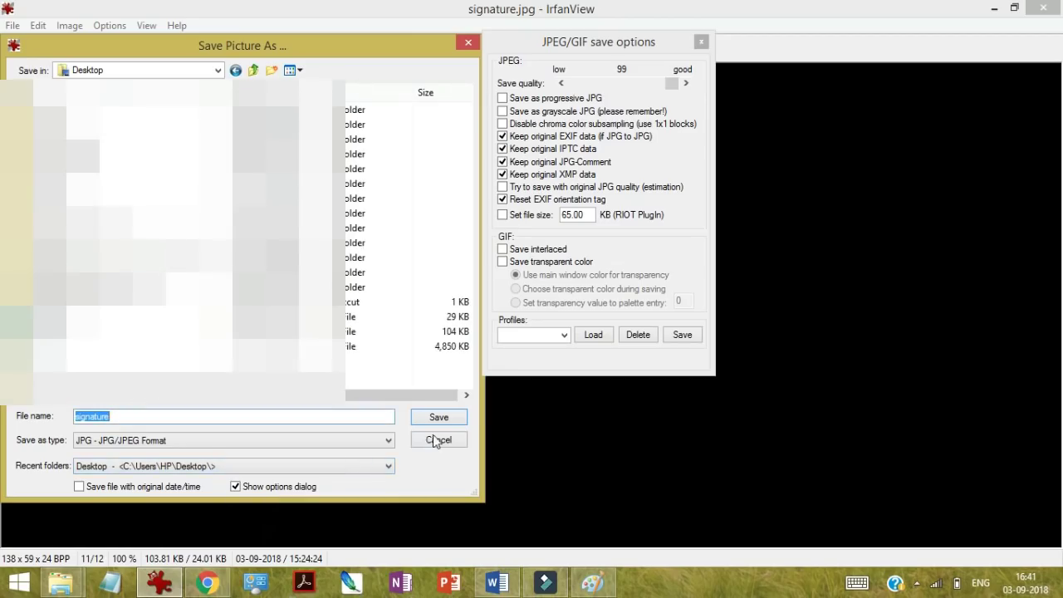
{"action": "left_click", "coordinate": [438, 420]}
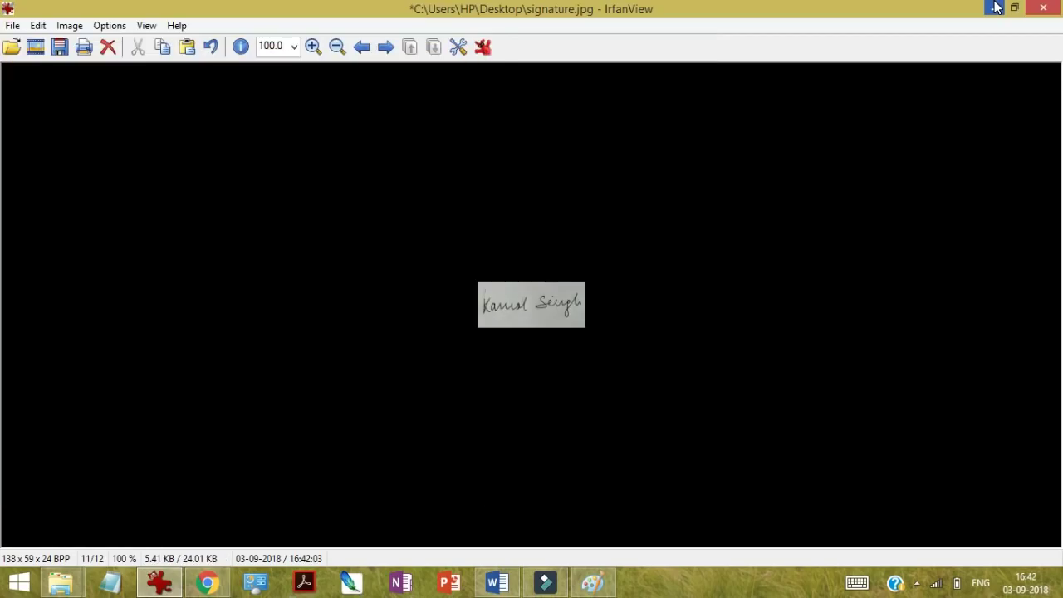
Step: Check the desktop signature file's Properties to confirm its size is 5.41 KB
{"action": "left_click", "coordinate": [996, 7]}
{"action": "left_click", "coordinate": [995, 7]}
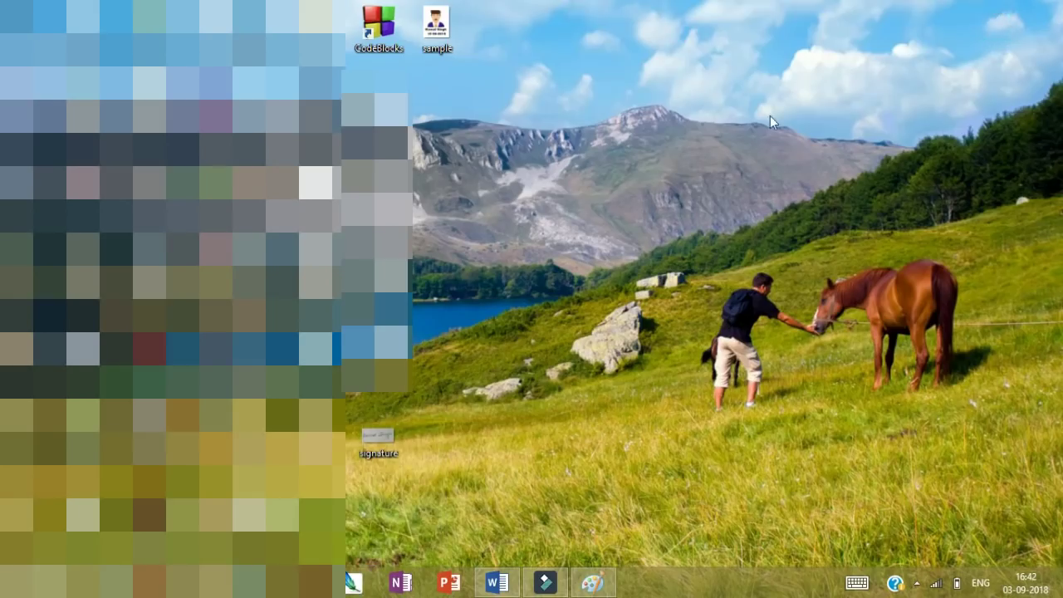
{"action": "left_click", "coordinate": [385, 425]}
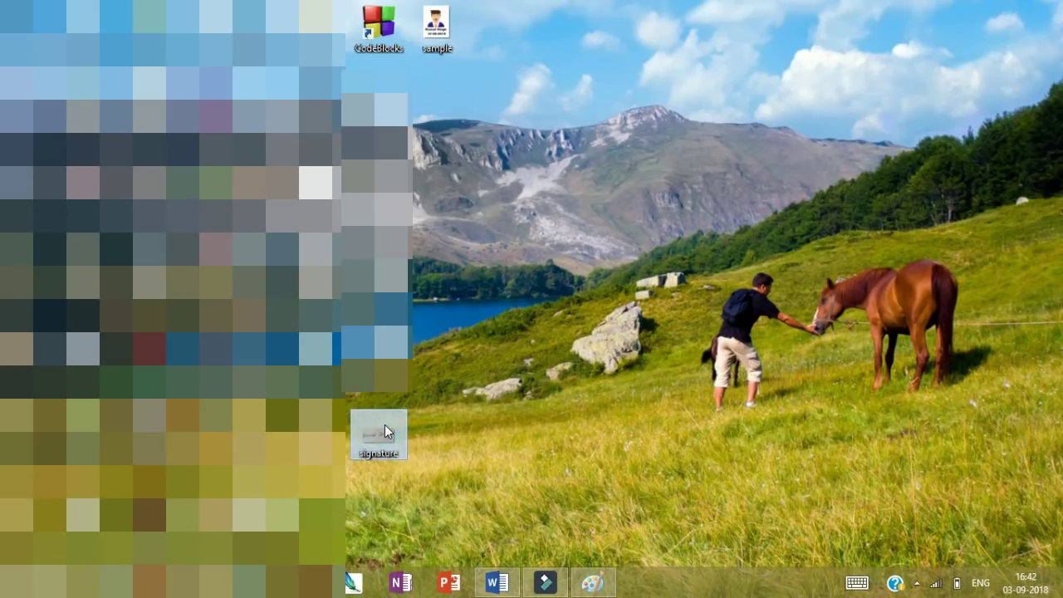
{"action": "right_click", "coordinate": [384, 425]}
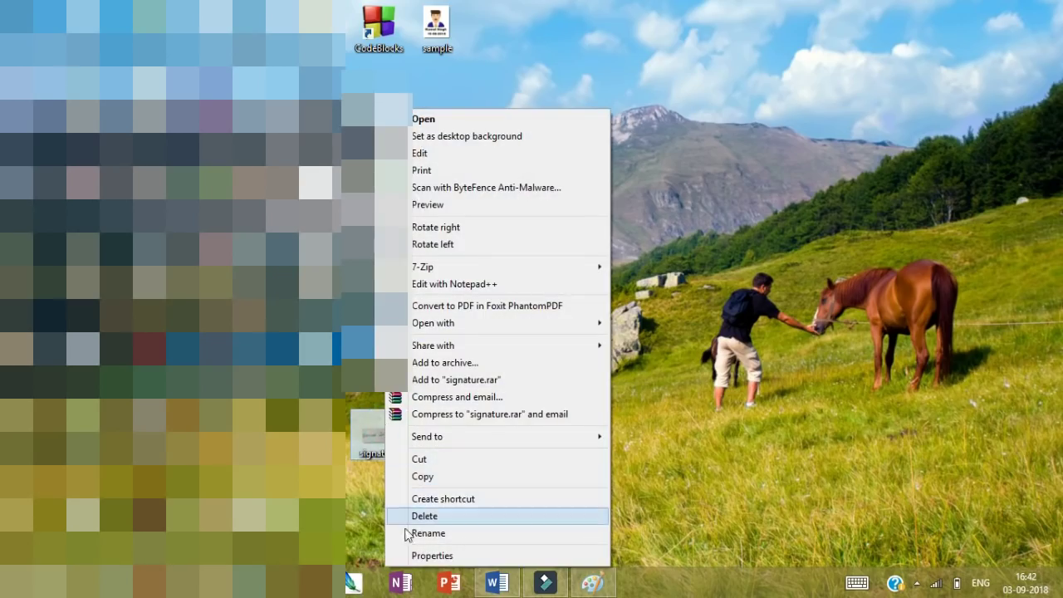
{"action": "left_click", "coordinate": [409, 555]}
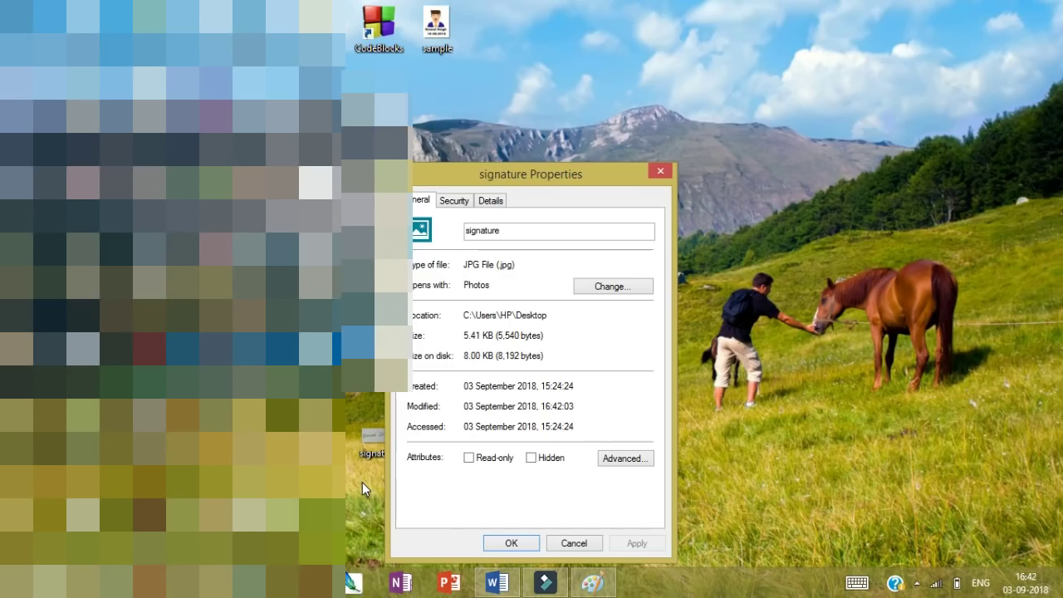
{"action": "left_click", "coordinate": [370, 438]}
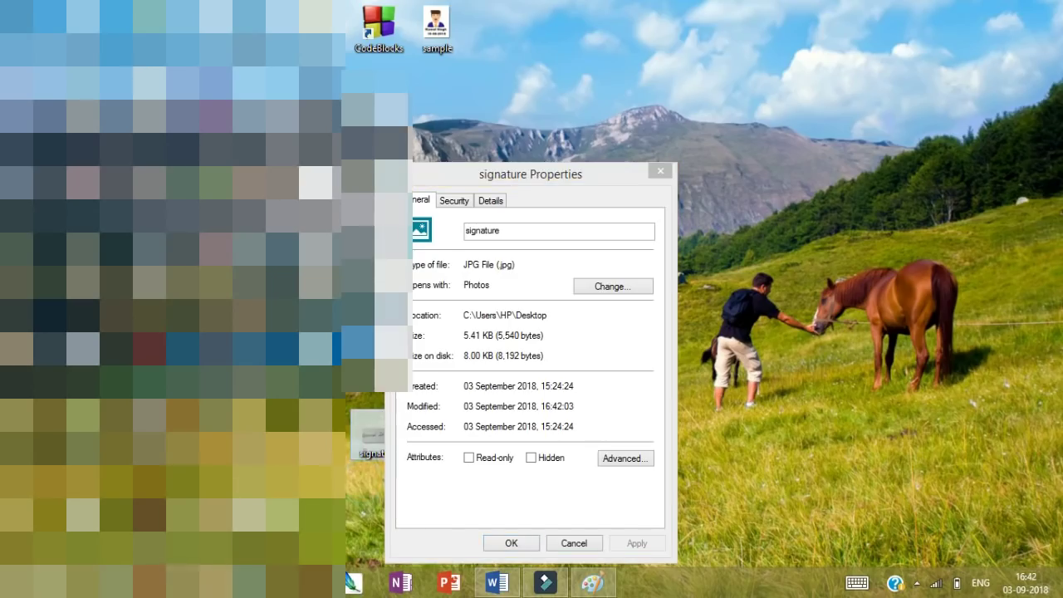
{"action": "left_click", "coordinate": [508, 535]}
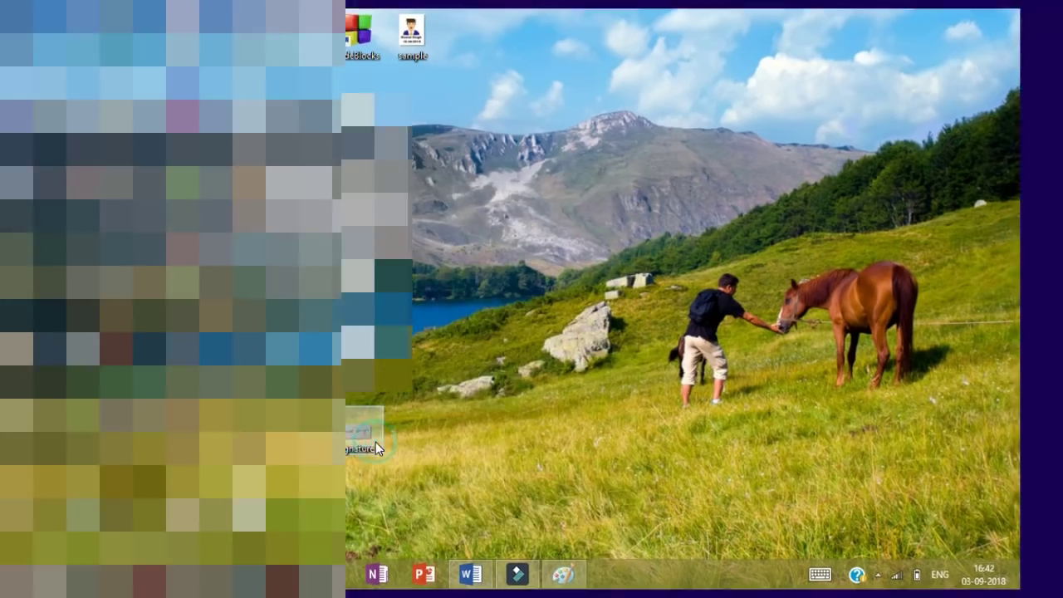
Step: Preview signature.jpg in Photos, then reopen it in IrfanView at 138 x 59 pixels
{"action": "double_click", "coordinate": [376, 443]}
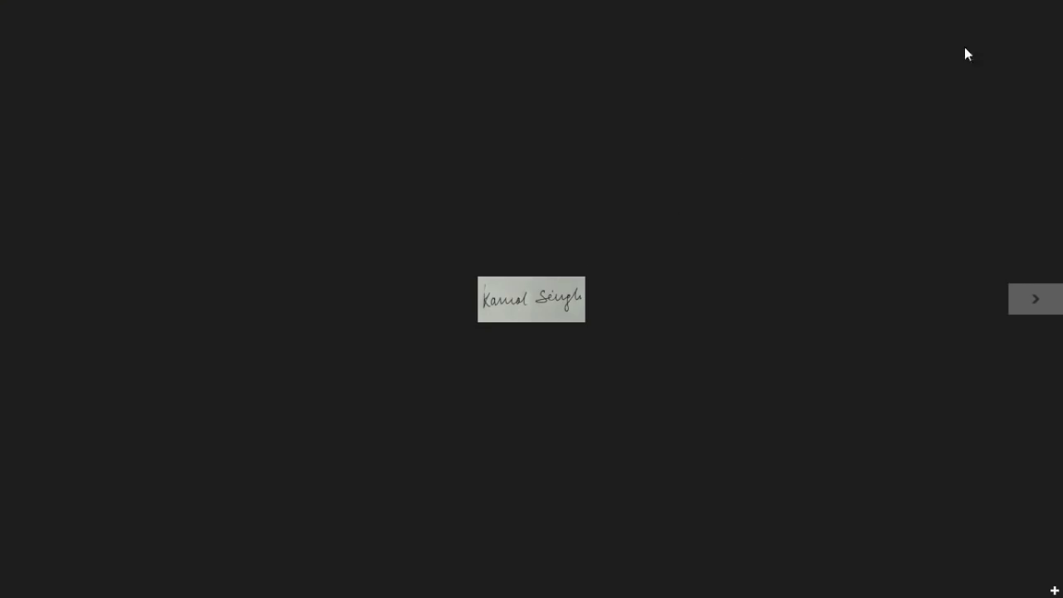
{"action": "left_click", "coordinate": [1049, 10]}
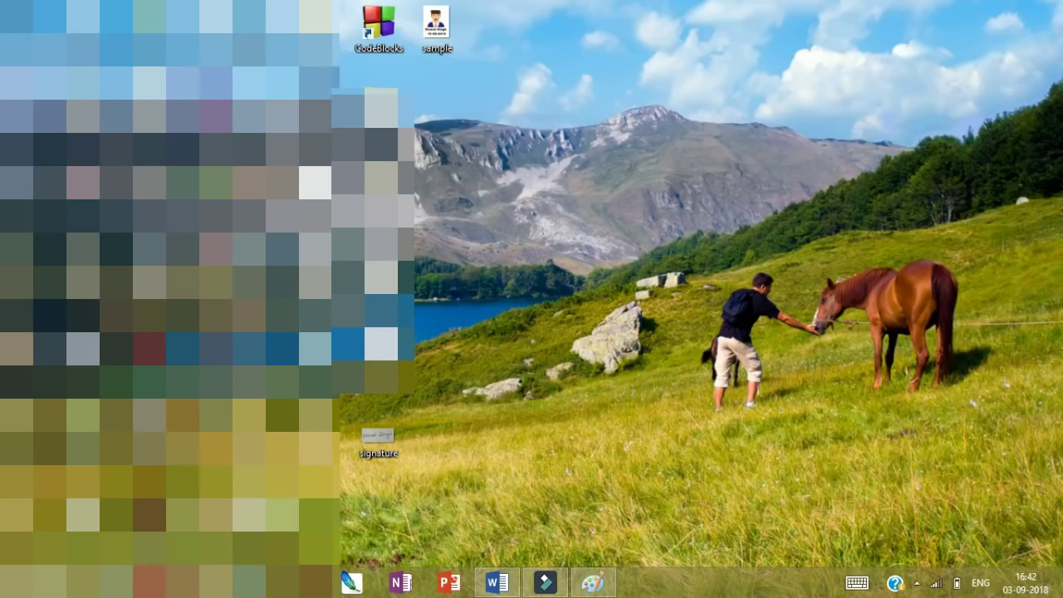
{"action": "double_click", "coordinate": [378, 436]}
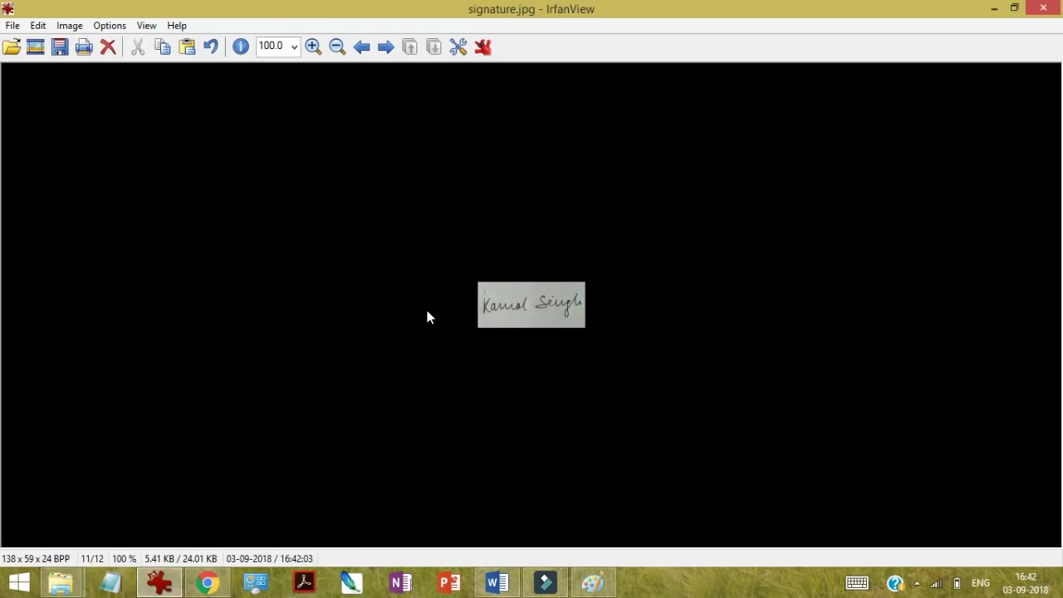
Step: Raise the signature's JPEG quality to about 100 in RIOT, then close RIOT and minimise IrfanView
{"action": "left_click", "coordinate": [12, 25]}
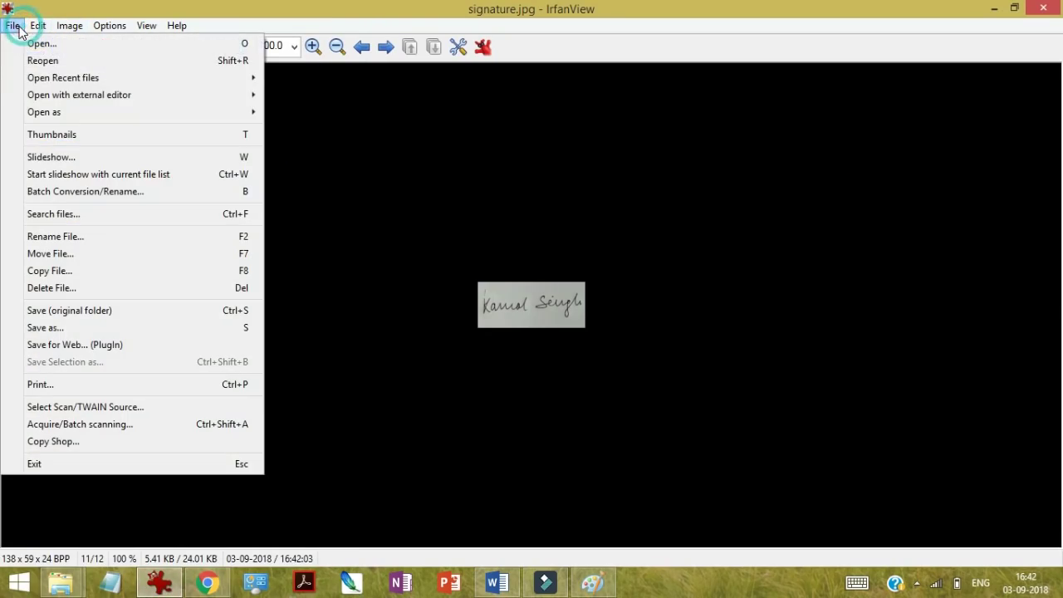
{"action": "left_click", "coordinate": [46, 347]}
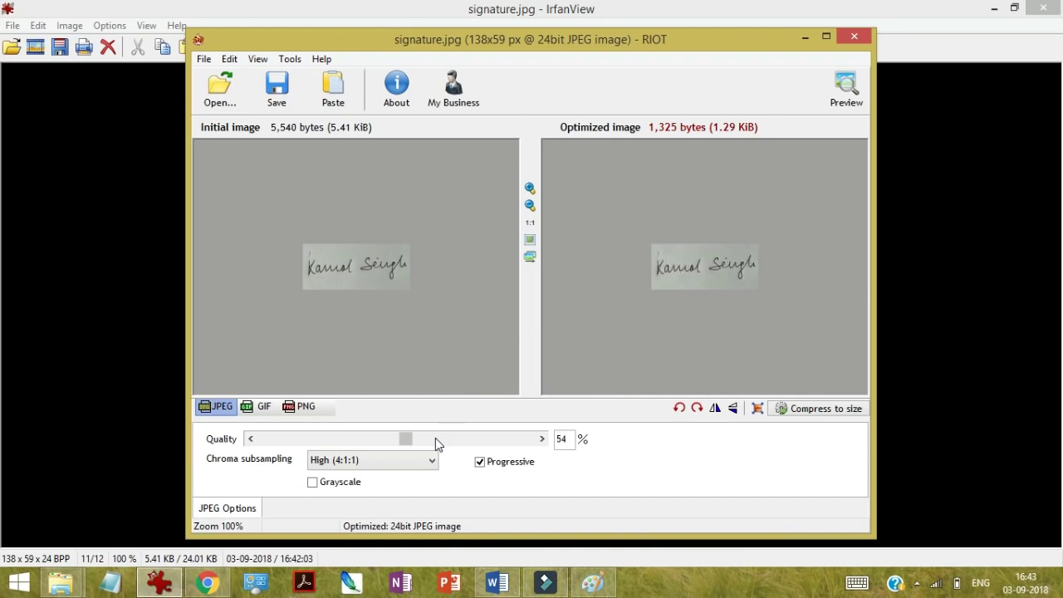
{"action": "left_click_drag", "start_coordinate": [435, 438], "coordinate": [470, 440]}
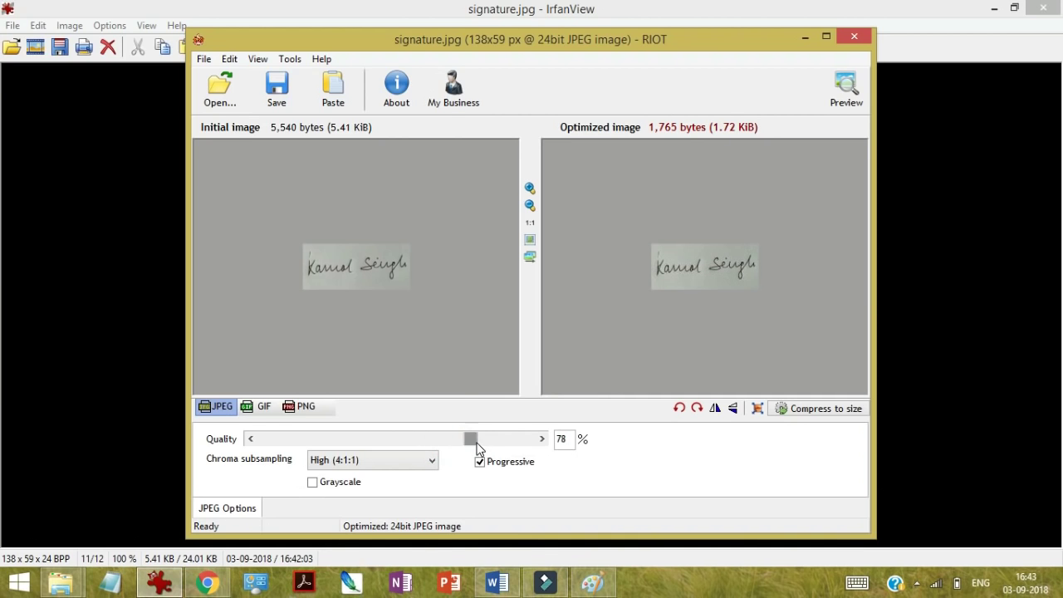
{"action": "left_click", "coordinate": [525, 440]}
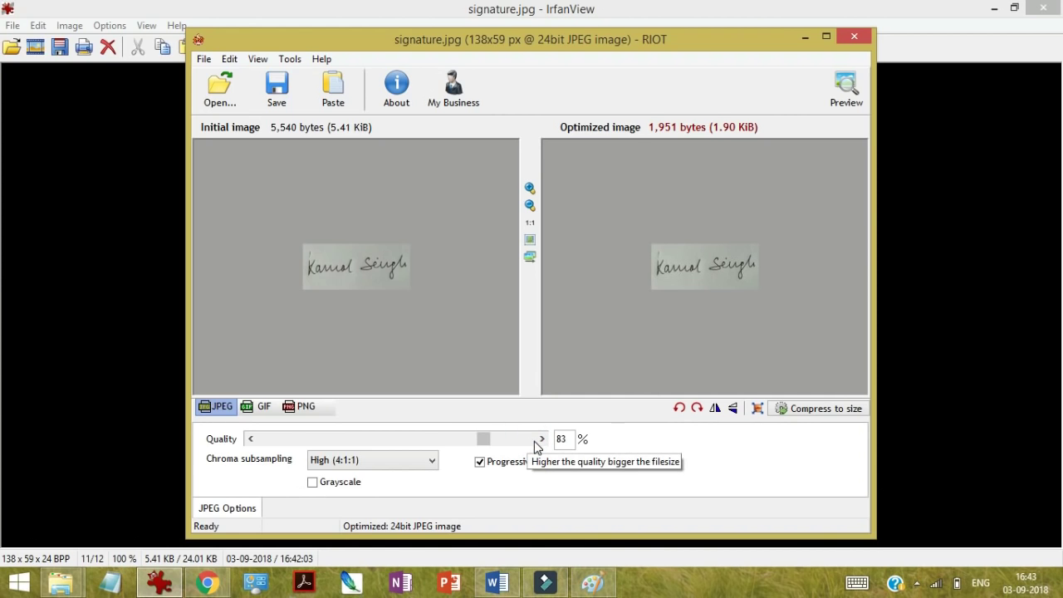
{"action": "left_click", "coordinate": [531, 441]}
{"action": "left_click", "coordinate": [534, 440]}
{"action": "left_click", "coordinate": [535, 441]}
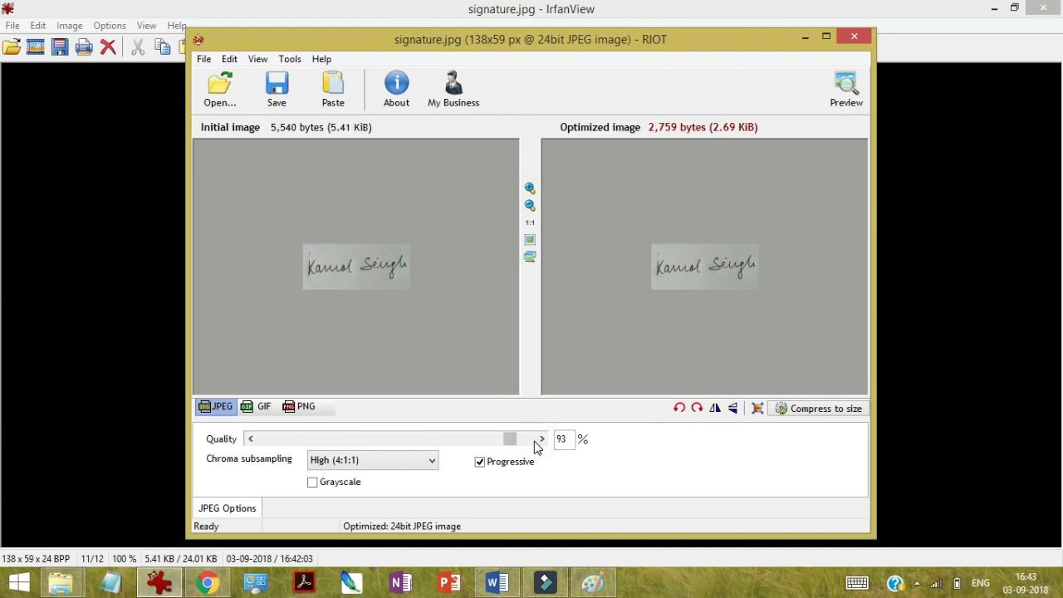
{"action": "left_click", "coordinate": [535, 440]}
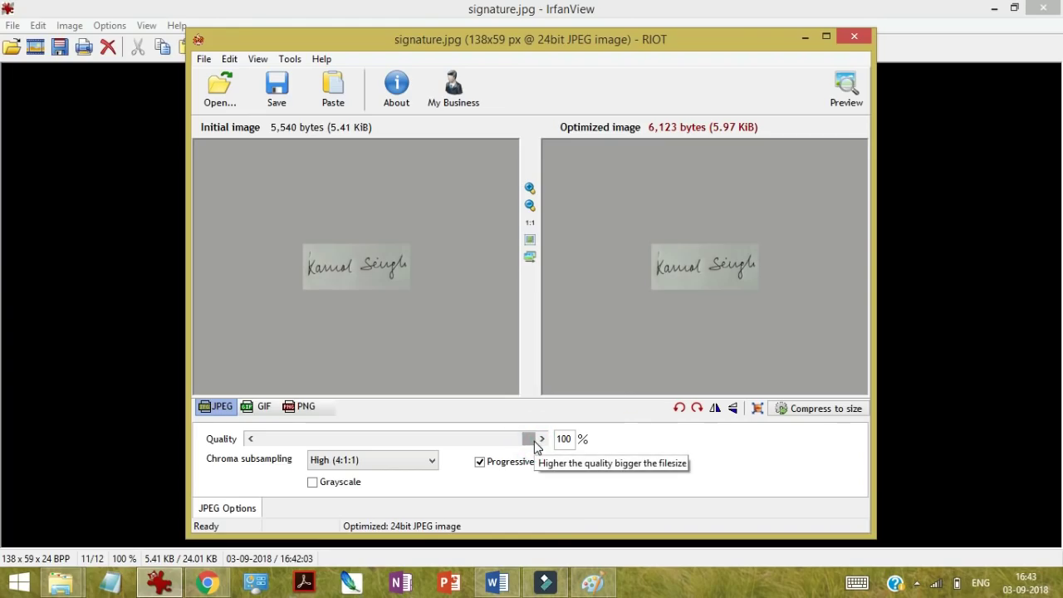
{"action": "left_click_drag", "start_coordinate": [534, 443], "coordinate": [598, 470]}
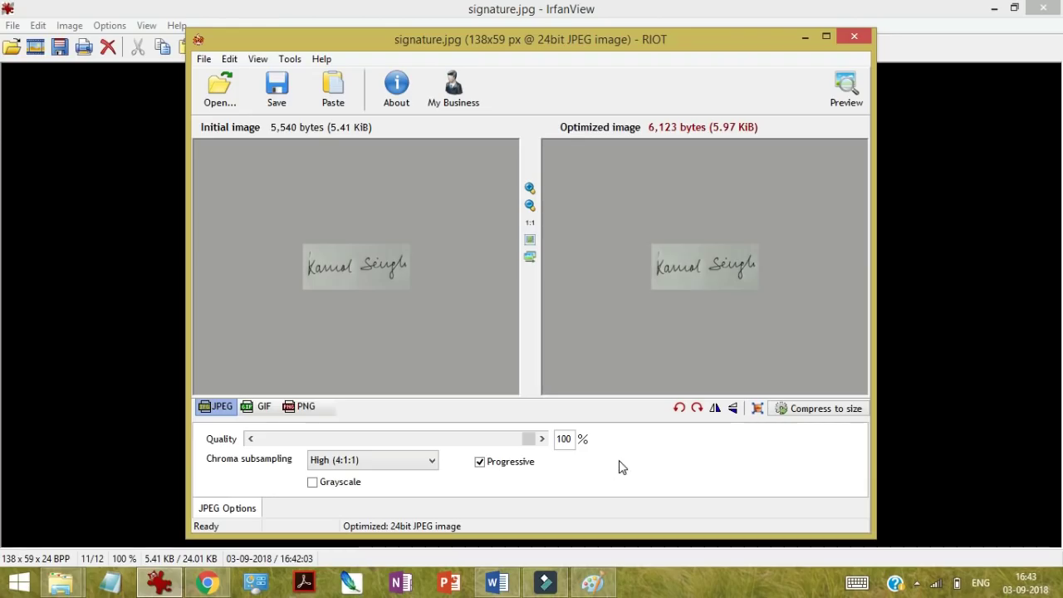
{"action": "left_click", "coordinate": [855, 37]}
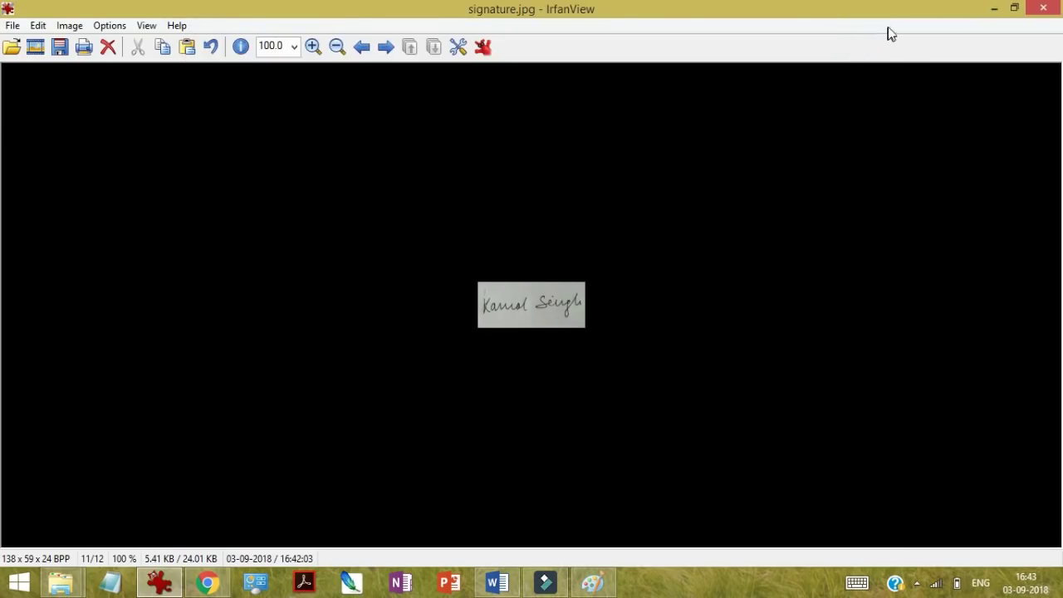
{"action": "left_click", "coordinate": [994, 8]}
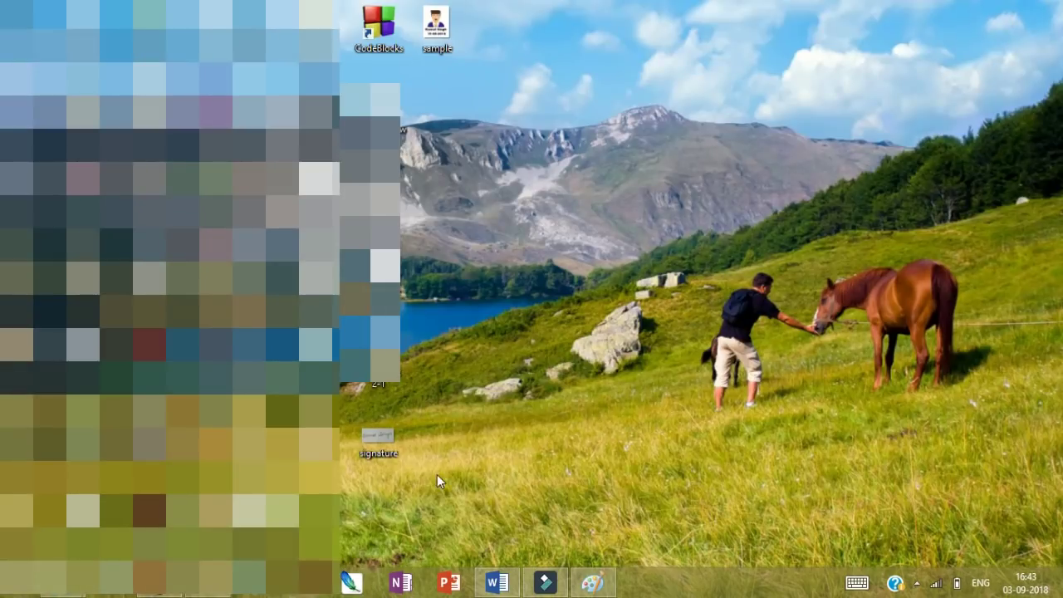
Step: On the JEE Main Upload Scanned Images page, choose signature.jpg as the candidate signature
{"action": "left_click", "coordinate": [206, 582]}
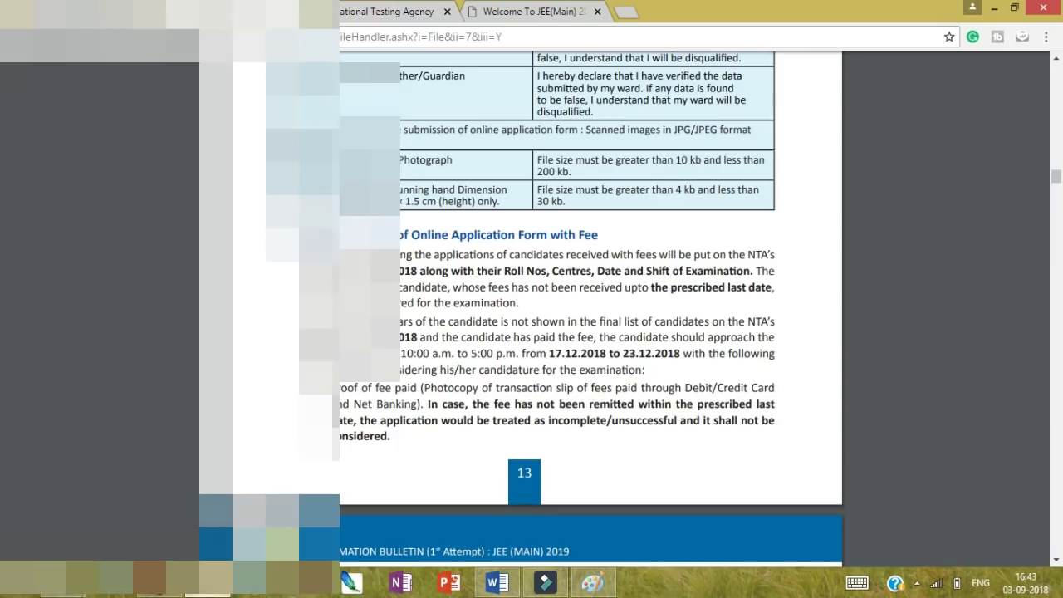
{"action": "left_click", "coordinate": [492, 12]}
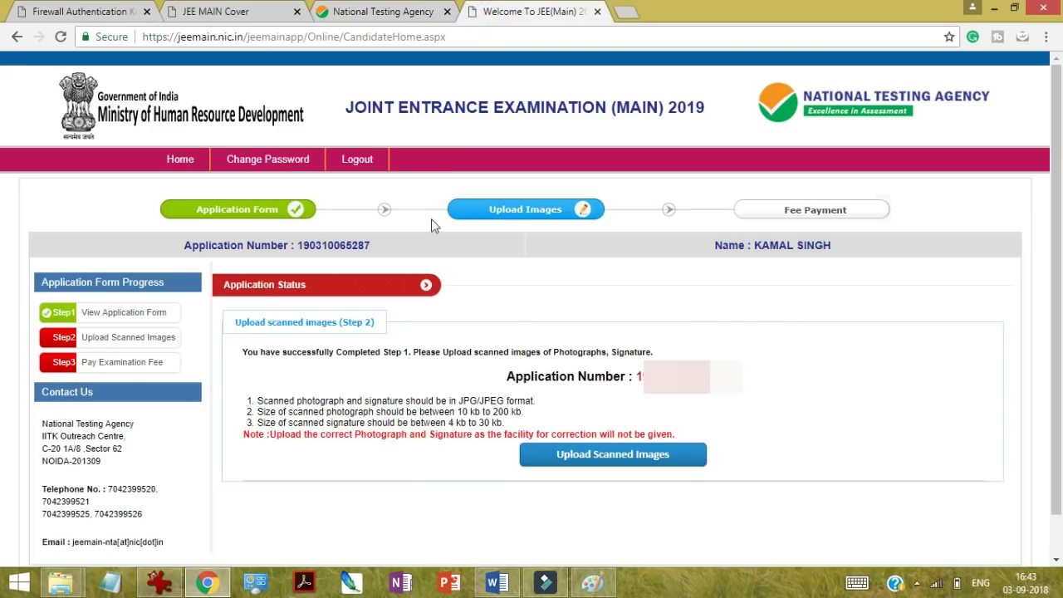
{"action": "left_click", "coordinate": [598, 462]}
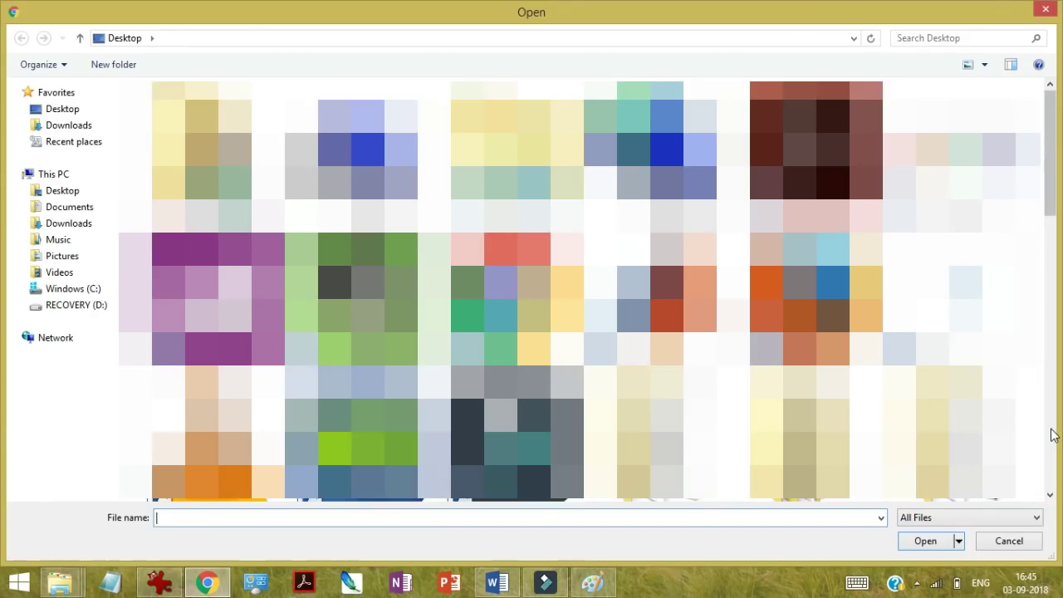
{"action": "scroll", "coordinate": [1053, 428], "scroll_direction": "down", "scroll_amount": 10}
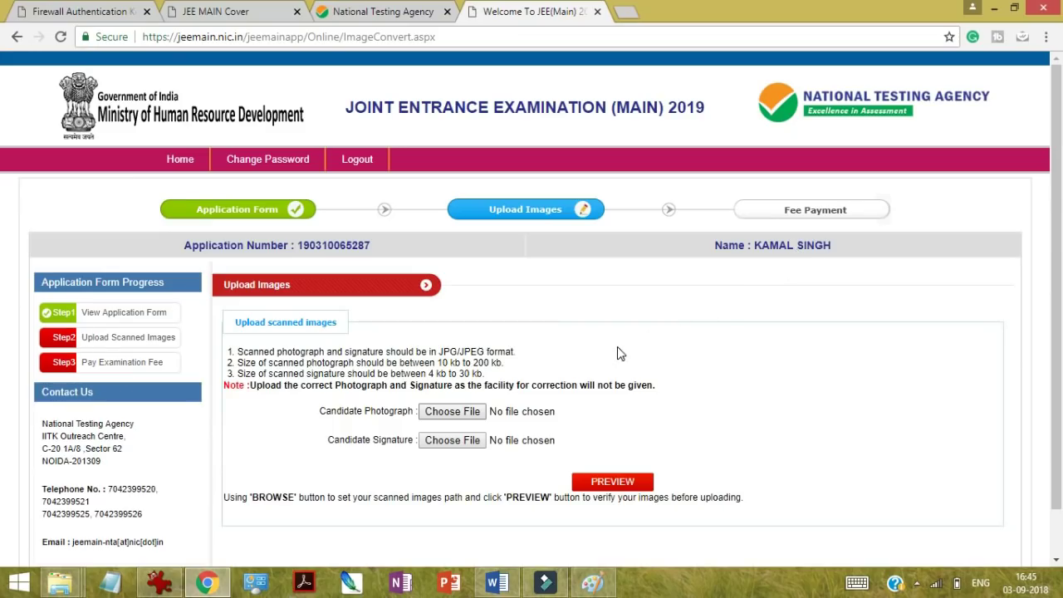
{"action": "left_click", "coordinate": [444, 453]}
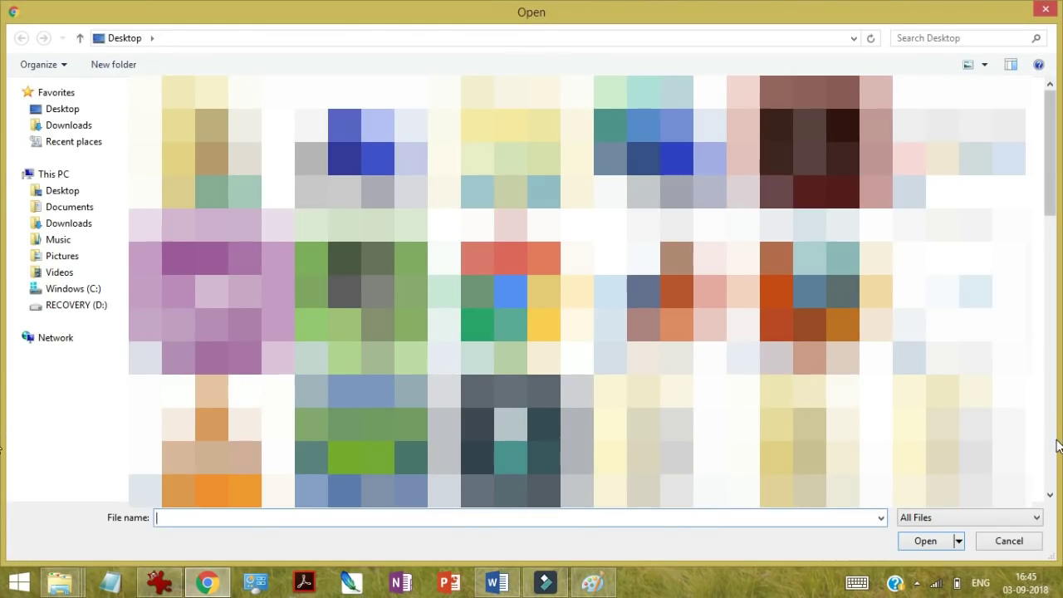
{"action": "left_click", "coordinate": [1053, 453]}
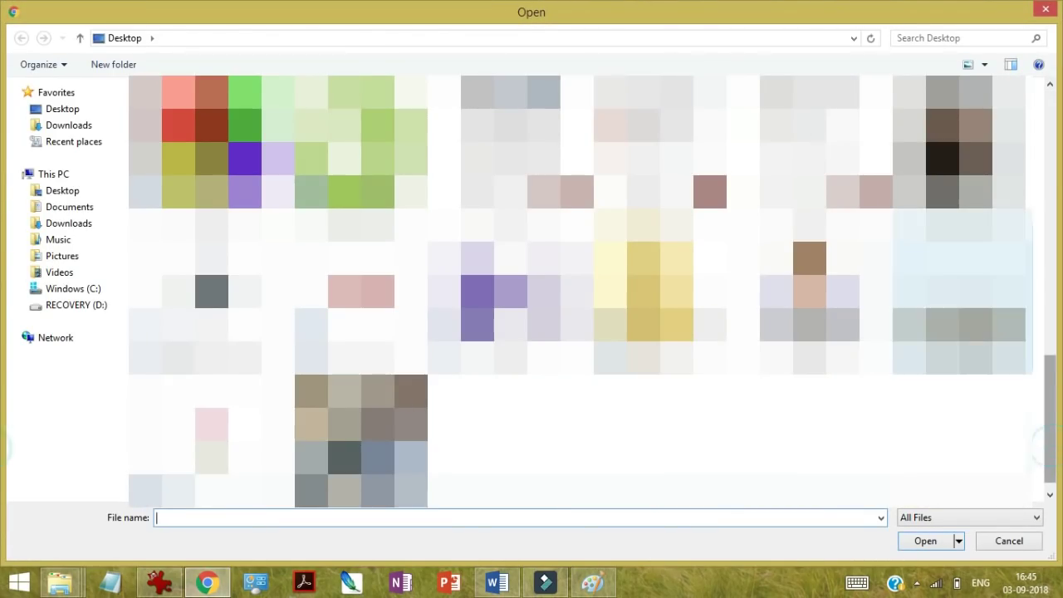
{"action": "double_click", "coordinate": [963, 299]}
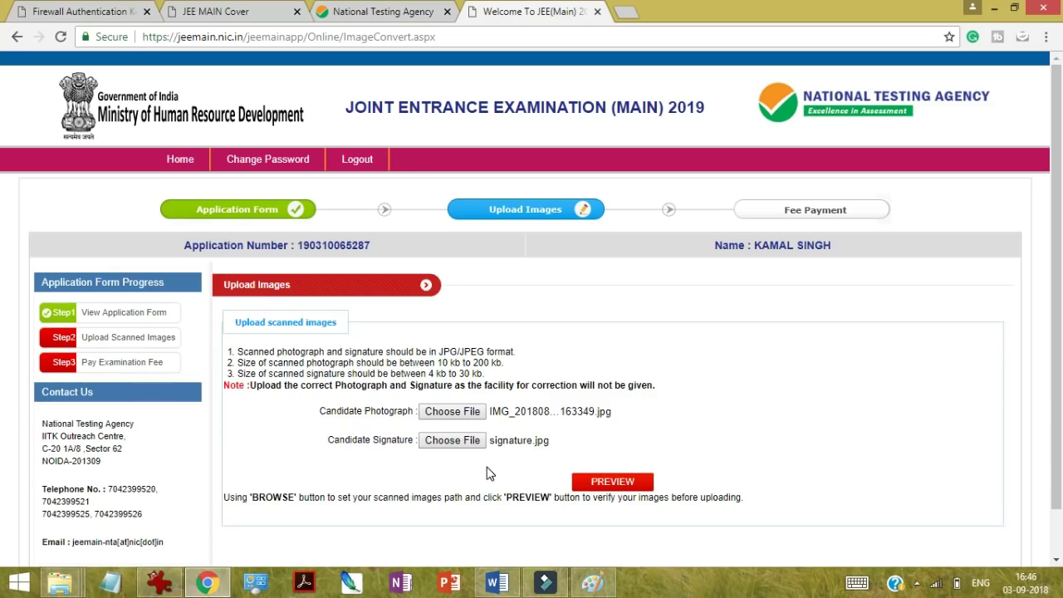
Step: Preview the photograph and signature, tick the verification box, and complete the final upload
{"action": "left_click", "coordinate": [599, 485]}
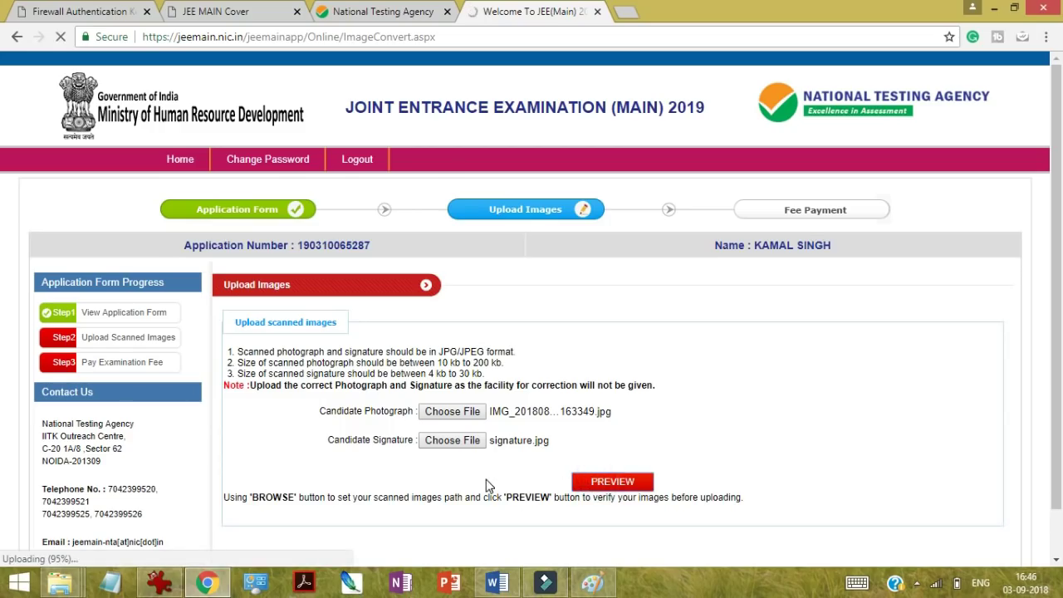
{"action": "scroll", "coordinate": [574, 441], "scroll_direction": "down", "scroll_amount": 3}
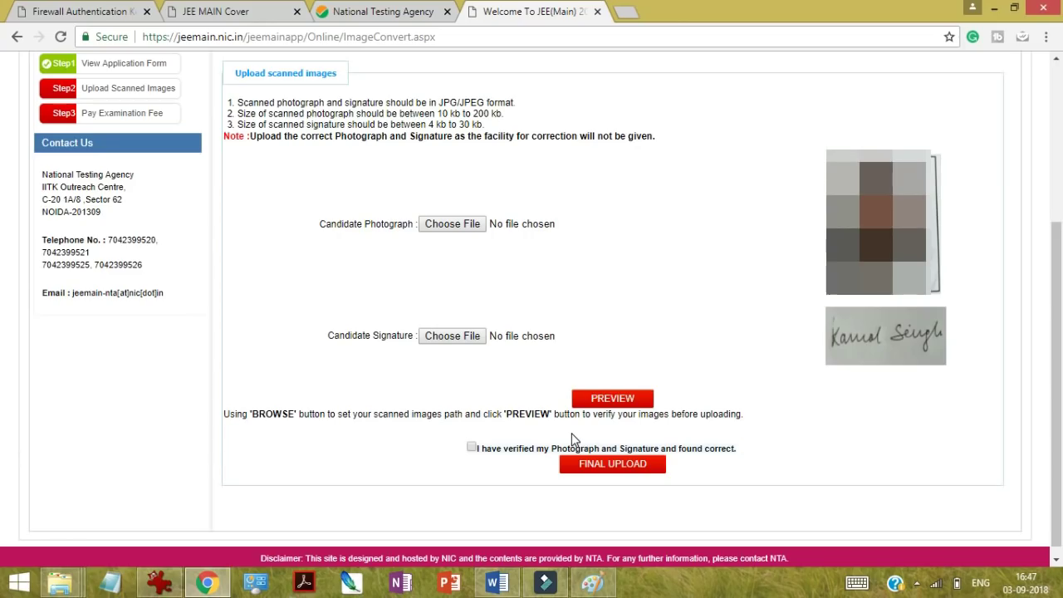
{"action": "left_click", "coordinate": [473, 447]}
{"action": "left_click", "coordinate": [595, 465]}
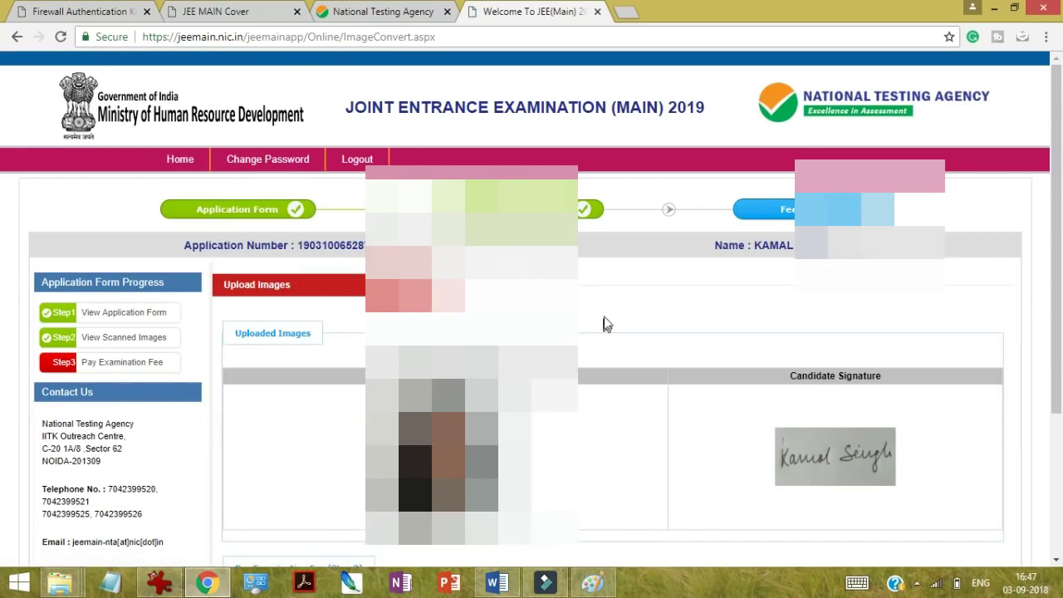
Step: Check the image size rules in the bulletin, then proceed to the Rs. 500 examination fee payment
{"action": "scroll", "coordinate": [604, 320], "scroll_direction": "down", "scroll_amount": 1}
{"action": "scroll", "coordinate": [606, 321], "scroll_direction": "down", "scroll_amount": 3}
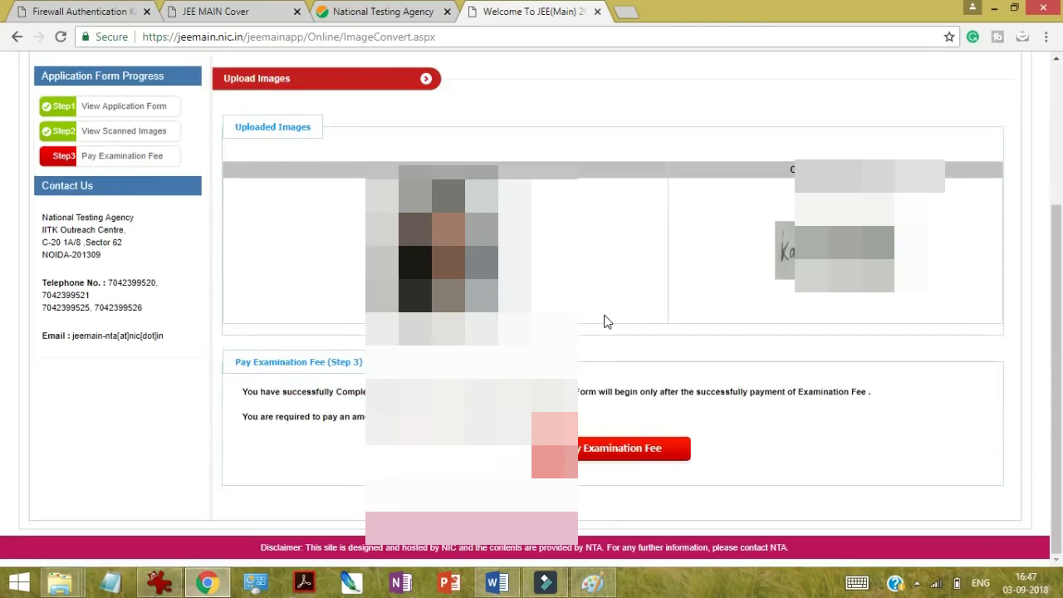
{"action": "scroll", "coordinate": [604, 321], "scroll_direction": "up", "scroll_amount": 1}
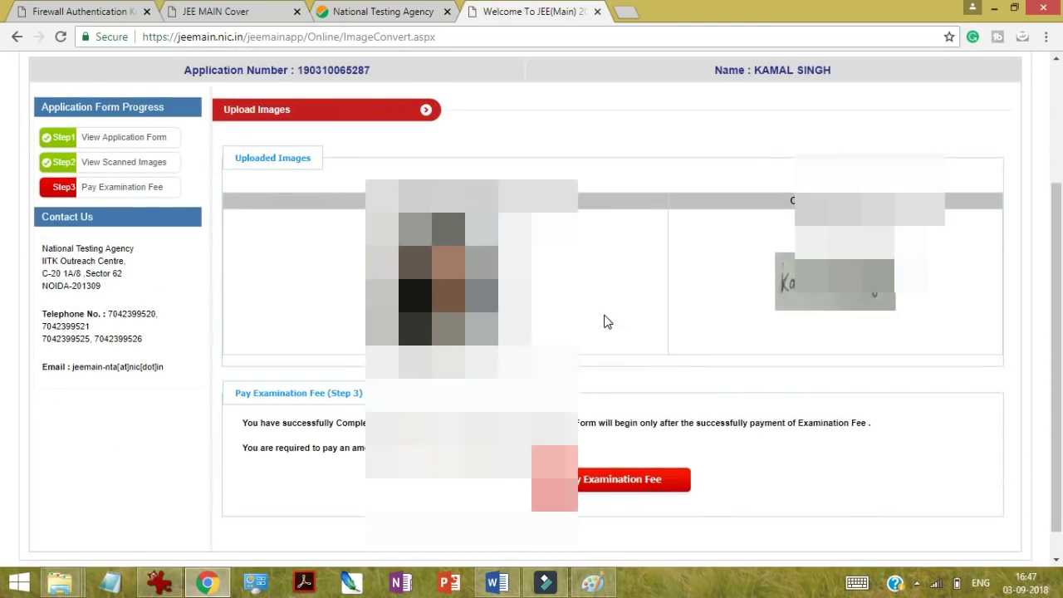
{"action": "scroll", "coordinate": [607, 322], "scroll_direction": "up", "scroll_amount": 4}
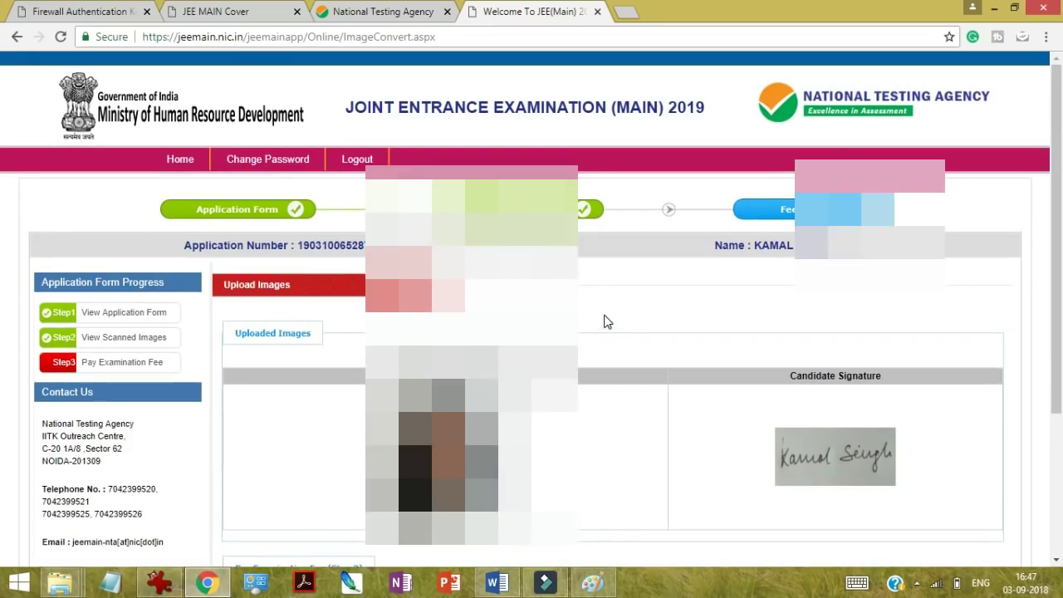
{"action": "scroll", "coordinate": [607, 321], "scroll_direction": "down", "scroll_amount": 1}
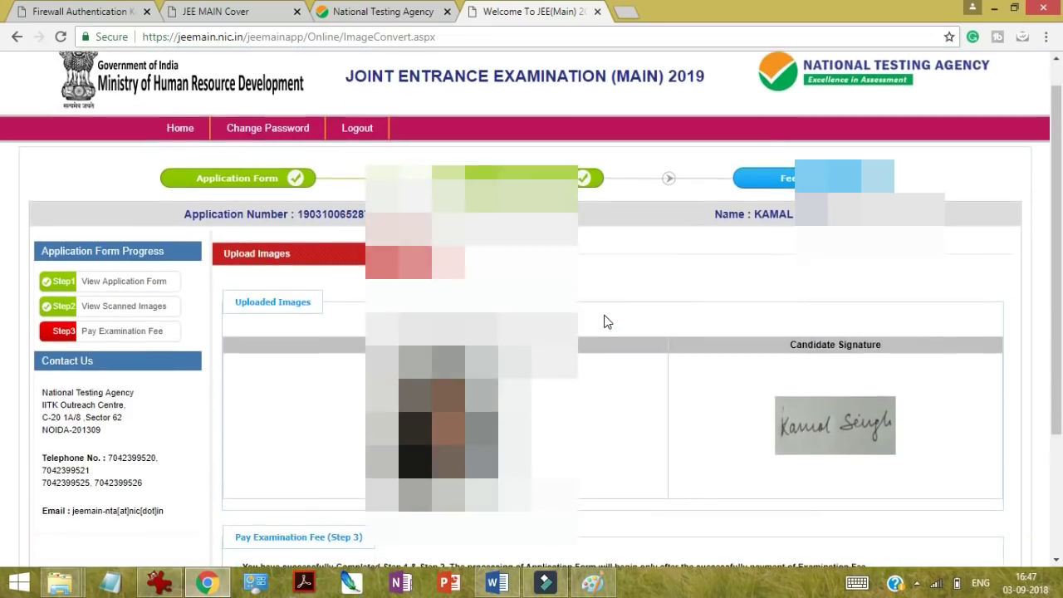
{"action": "scroll", "coordinate": [607, 321], "scroll_direction": "down", "scroll_amount": 4}
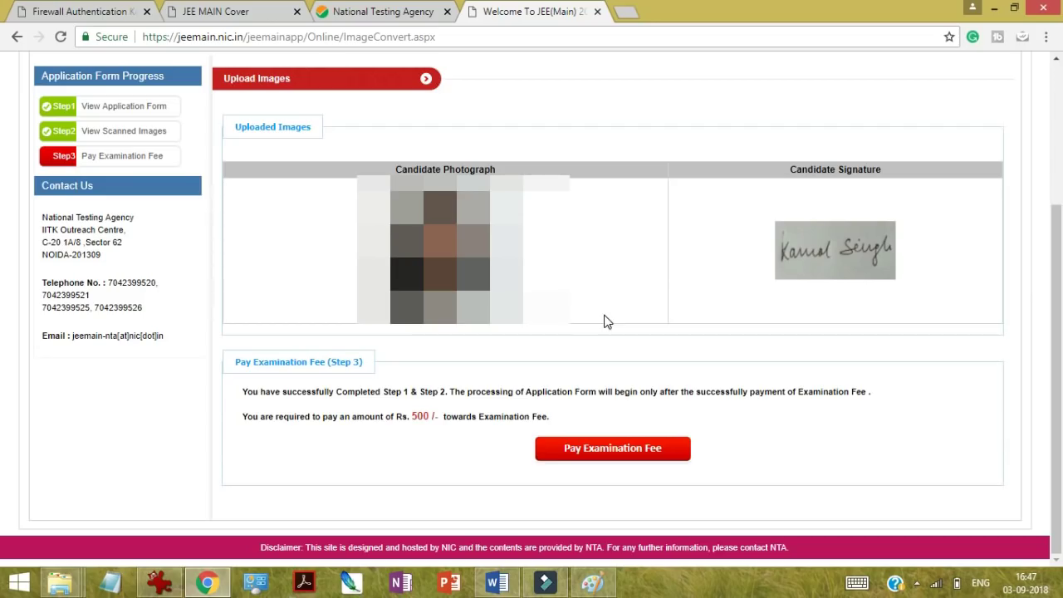
{"action": "left_click", "coordinate": [238, 14]}
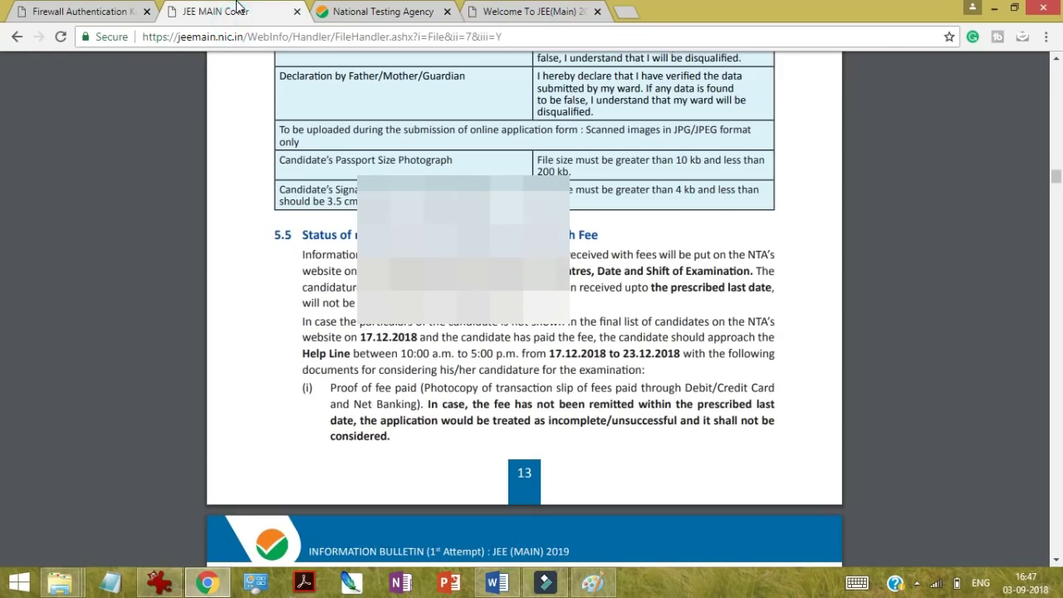
{"action": "left_click", "coordinate": [519, 11]}
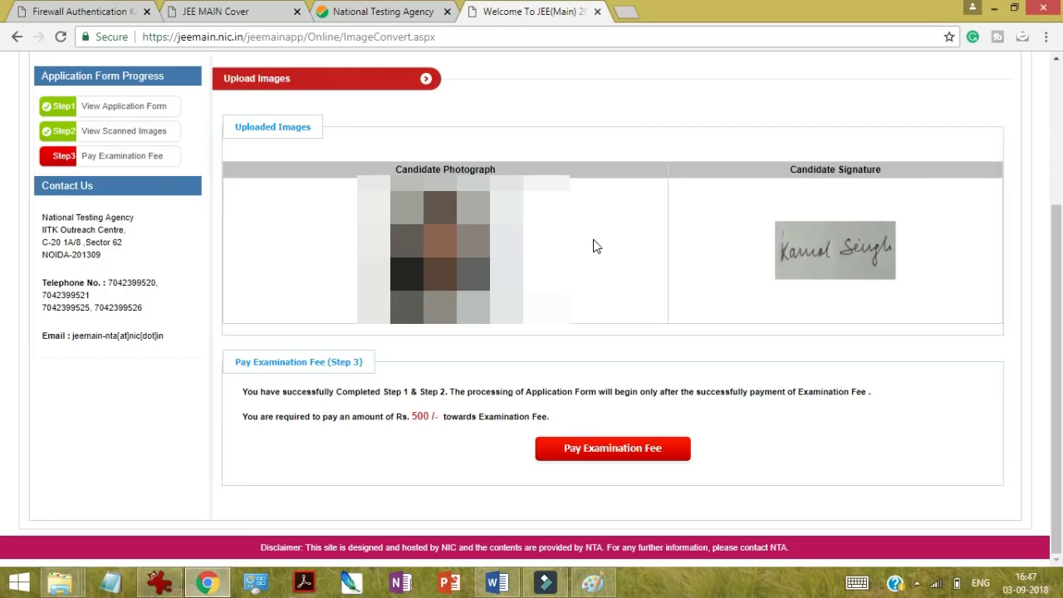
{"action": "left_click", "coordinate": [571, 457]}
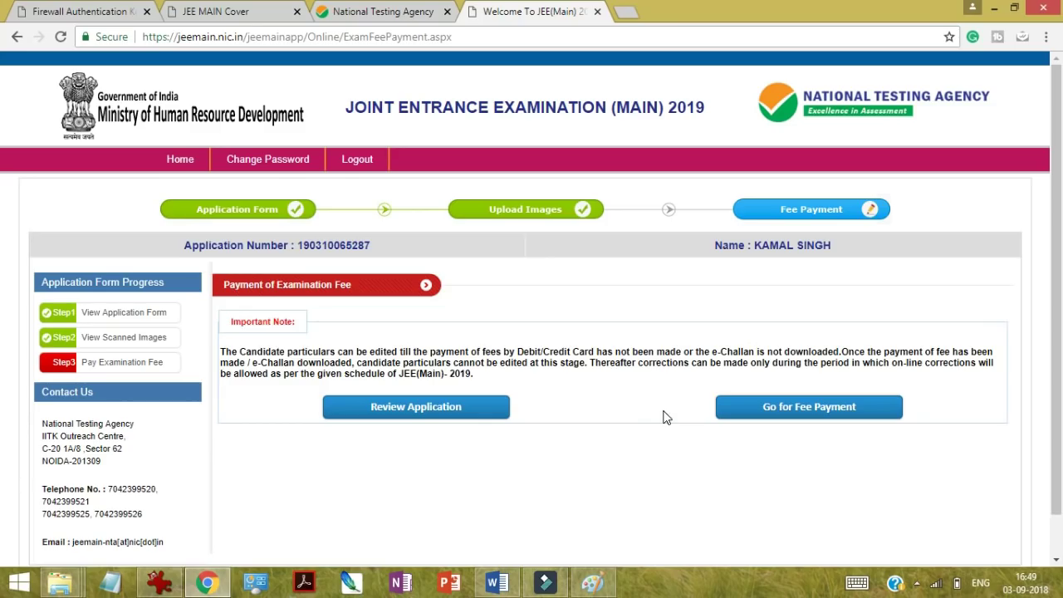
Step: Proceed to Fee Payment and submit SBI MOPS as the payment mode for the 500/- fee
{"action": "left_click", "coordinate": [754, 406]}
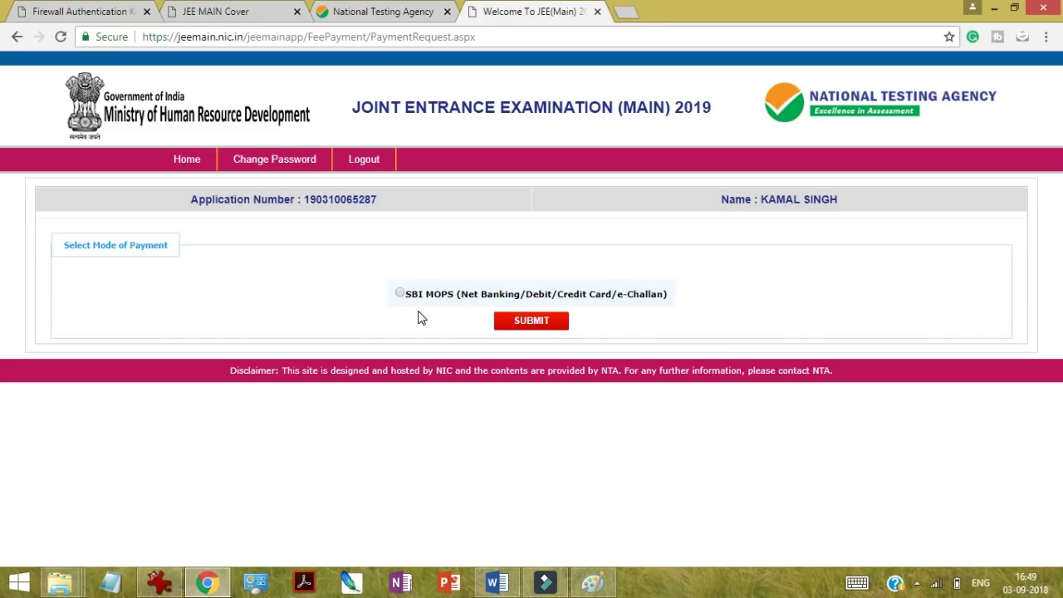
{"action": "left_click", "coordinate": [399, 294]}
{"action": "left_click", "coordinate": [529, 329]}
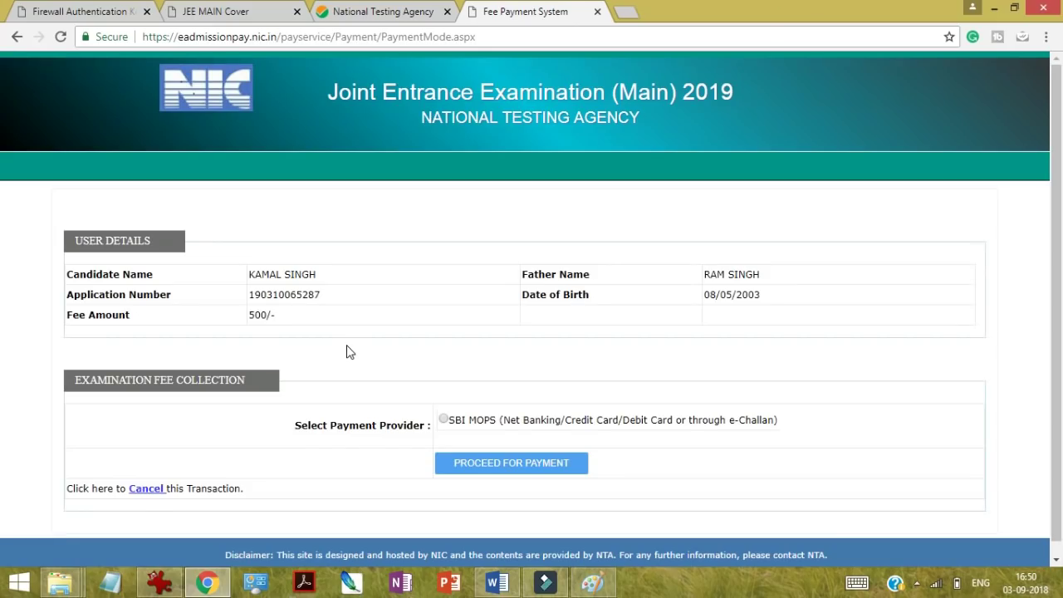
Step: Choose SBI MOPS as the provider in NIC Fee Payment System and proceed to State Bank's payment options
{"action": "left_click", "coordinate": [443, 419]}
{"action": "left_click", "coordinate": [461, 467]}
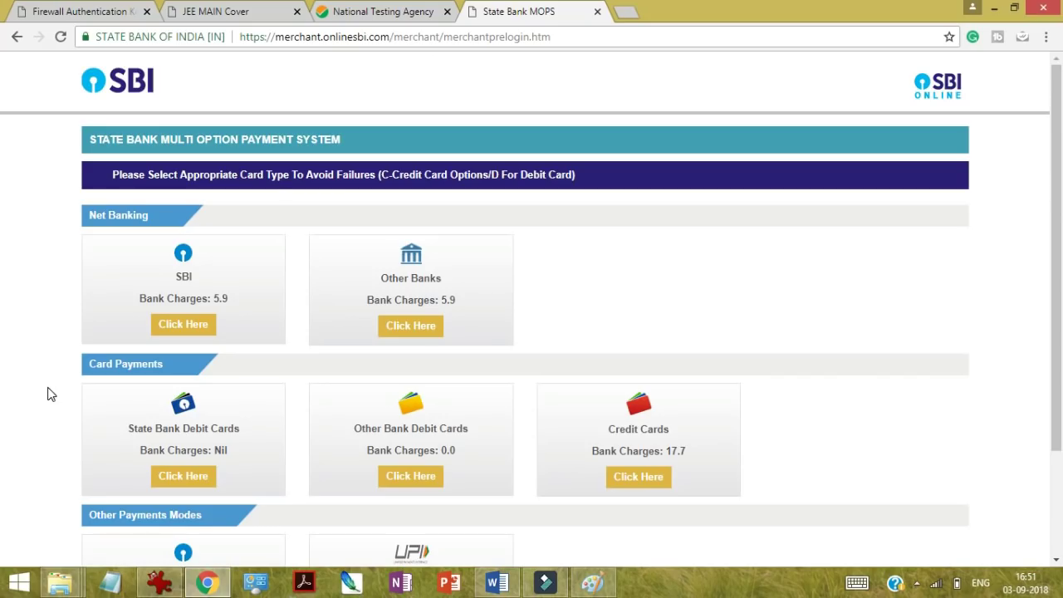
{"action": "scroll", "coordinate": [47, 393], "scroll_direction": "down", "scroll_amount": 3}
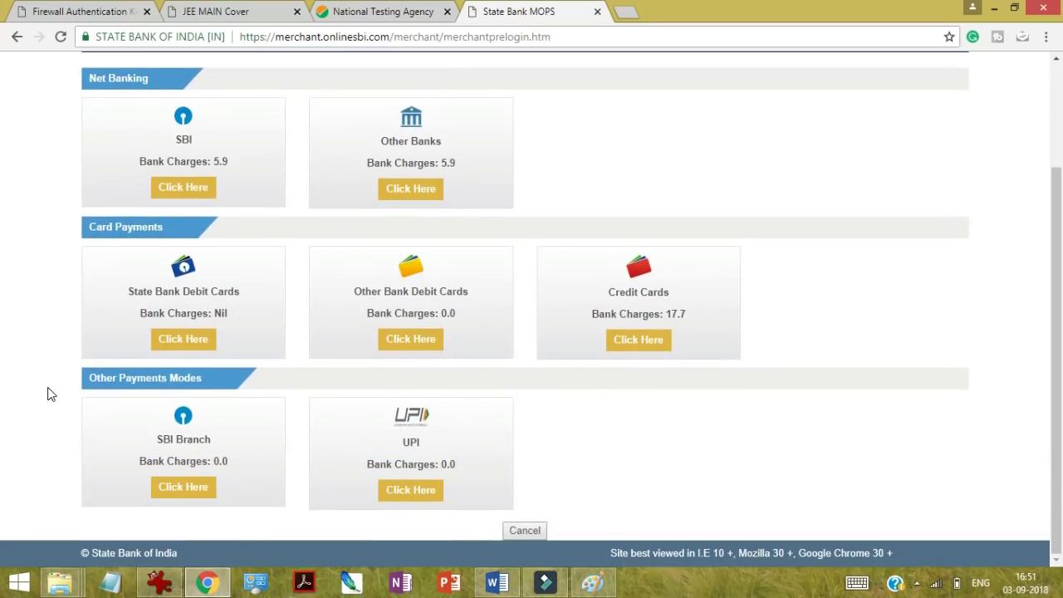
{"action": "scroll", "coordinate": [47, 394], "scroll_direction": "up", "scroll_amount": 3}
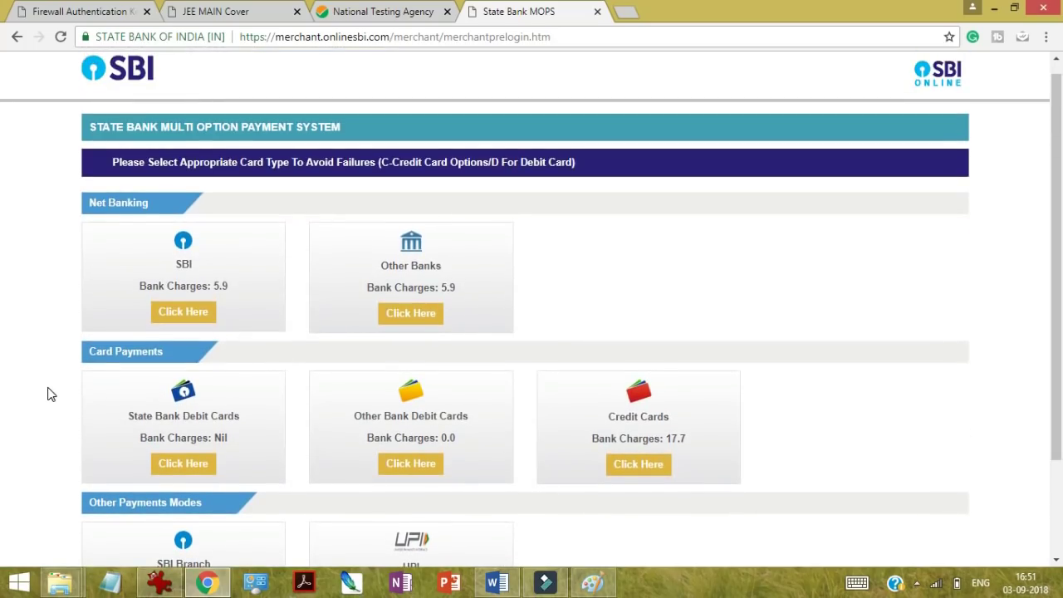
{"action": "scroll", "coordinate": [47, 394], "scroll_direction": "down", "scroll_amount": 1}
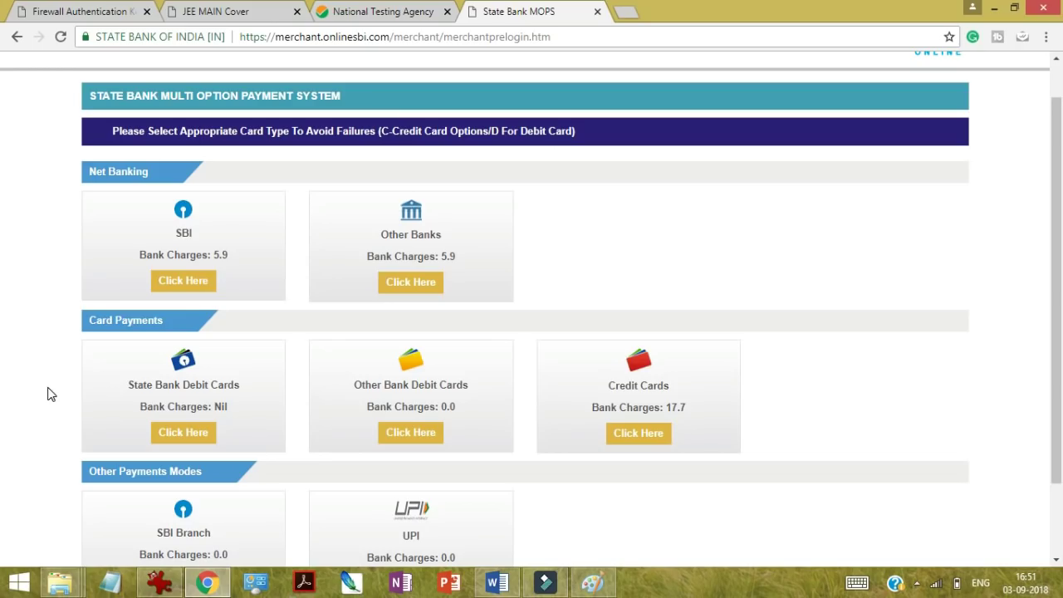
{"action": "scroll", "coordinate": [48, 394], "scroll_direction": "down", "scroll_amount": 2}
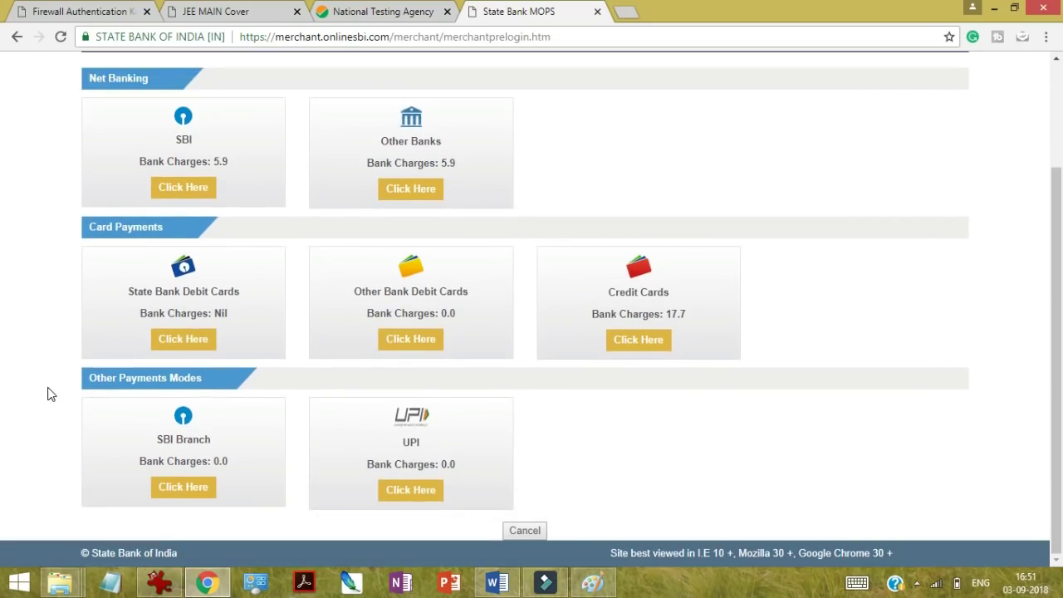
Step: Open the SBI Branch payment-details form for the 500 INR fee, glancing at the JEE MAIN Cover bulletin
{"action": "left_click", "coordinate": [176, 489]}
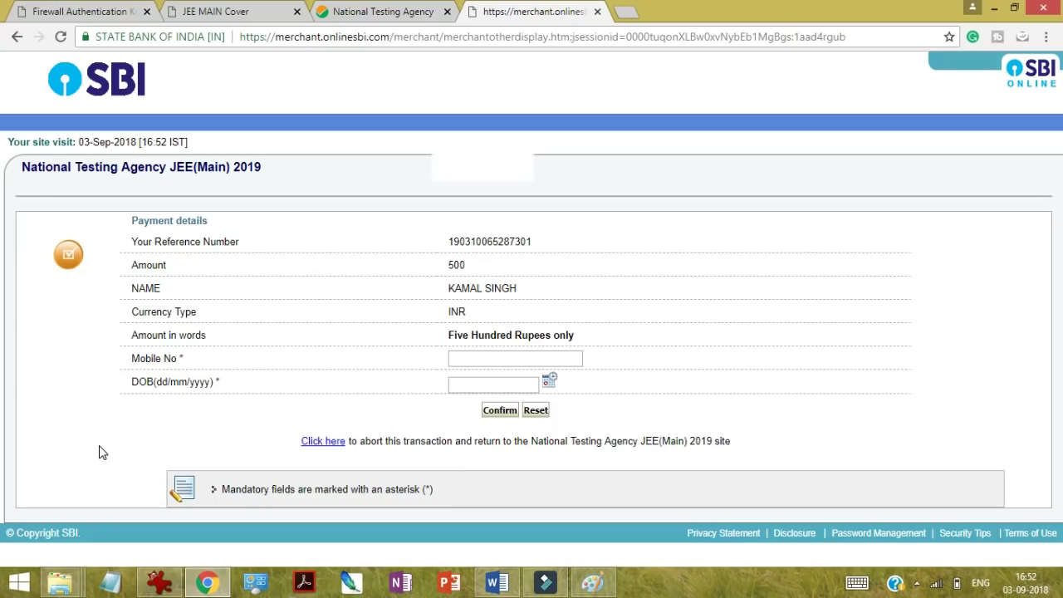
{"action": "left_click", "coordinate": [477, 358]}
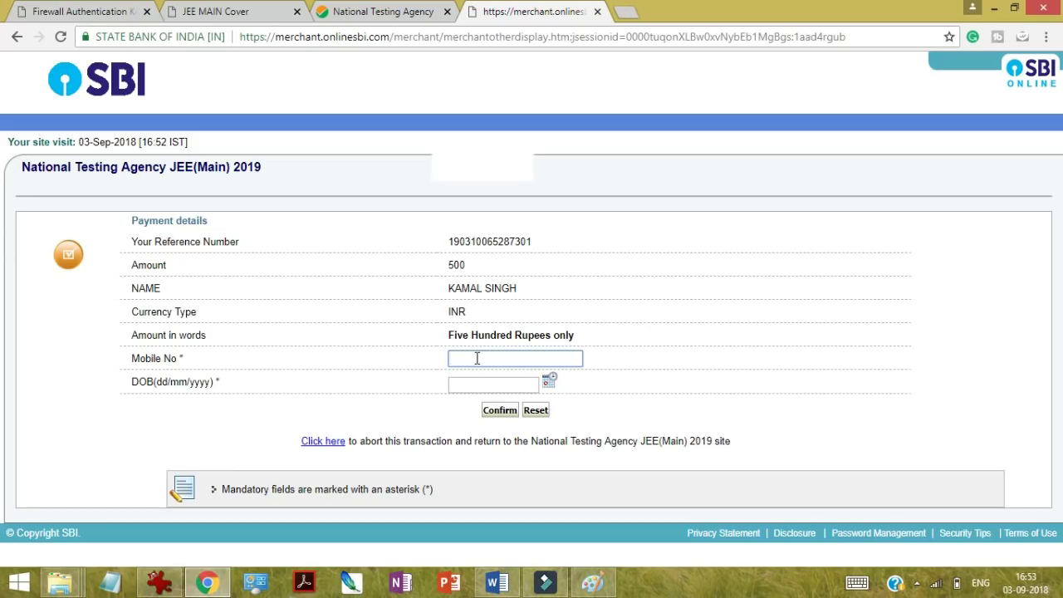
{"action": "left_click", "coordinate": [249, 12]}
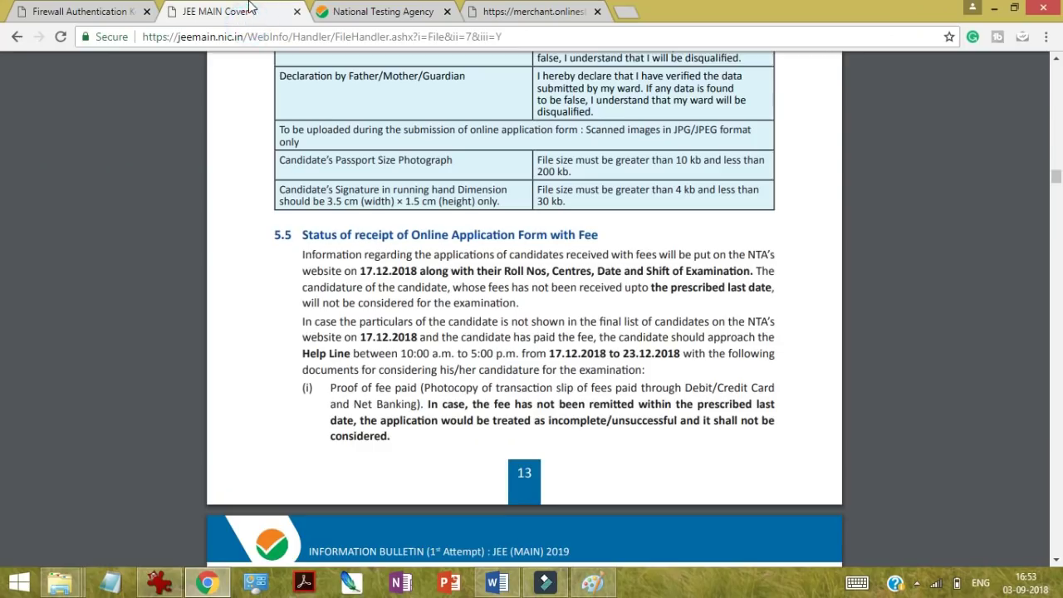
{"action": "scroll", "coordinate": [83, 228], "scroll_direction": "up", "scroll_amount": 10}
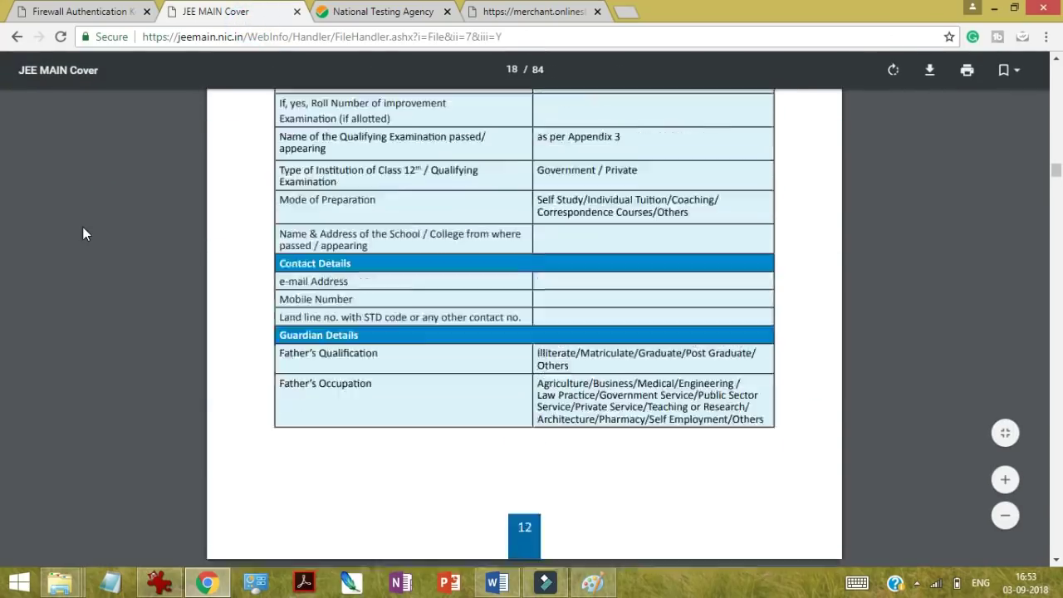
{"action": "left_click", "coordinate": [531, 12]}
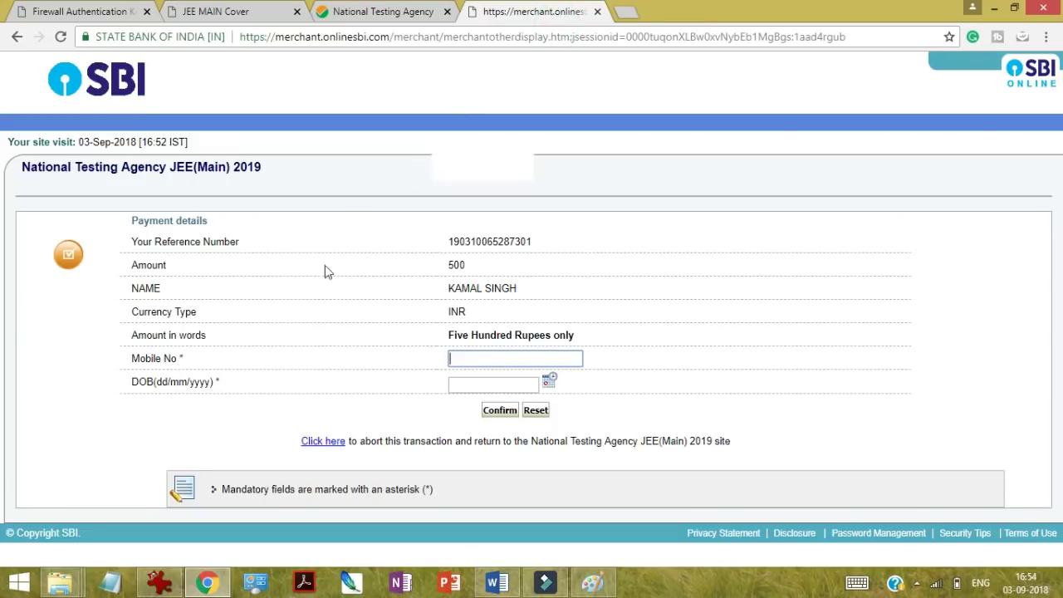